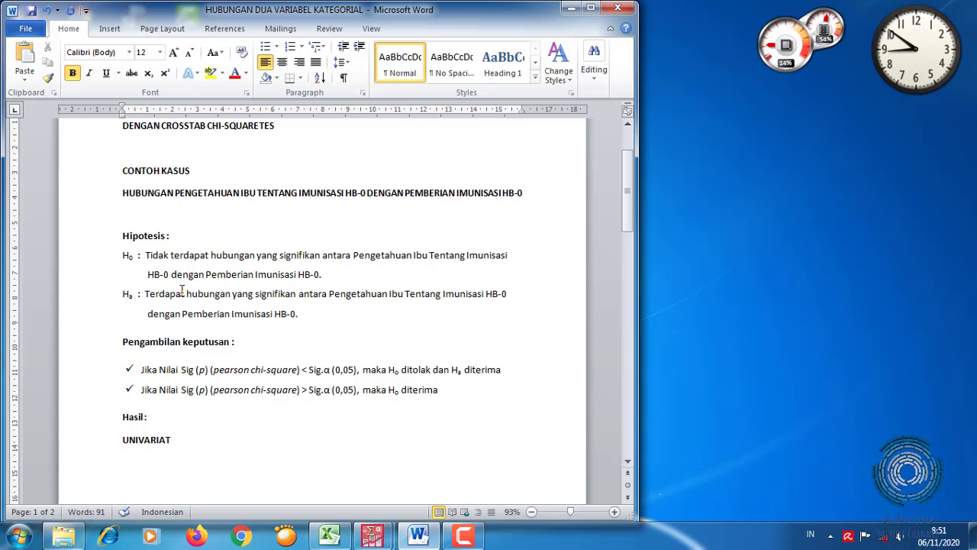
Step: Review the H0 and Ha hypotheses and the Pearson chi-square decision rules in the case document
{"action": "left_click", "coordinate": [148, 295]}
{"action": "left_click", "coordinate": [195, 341]}
{"action": "left_click", "coordinate": [305, 371]}
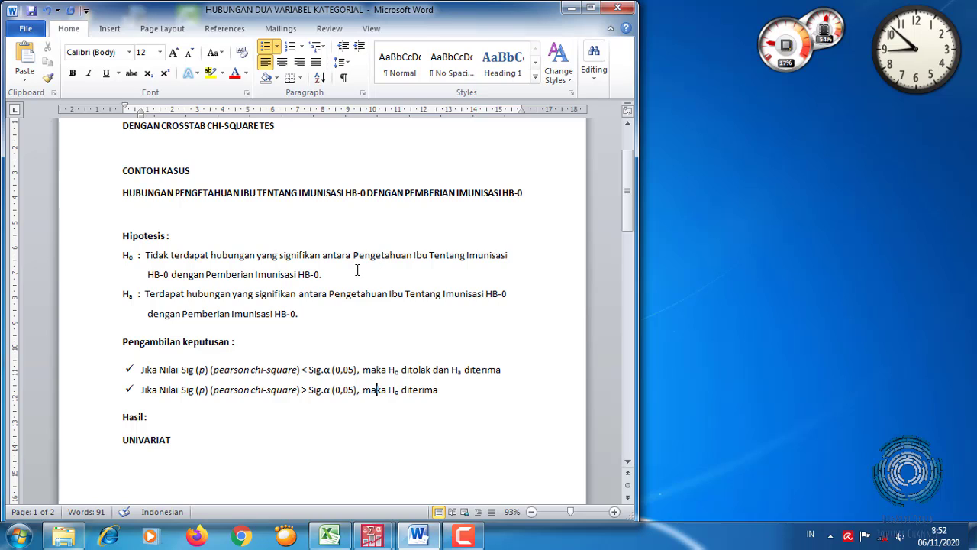
{"action": "left_click", "coordinate": [309, 343]}
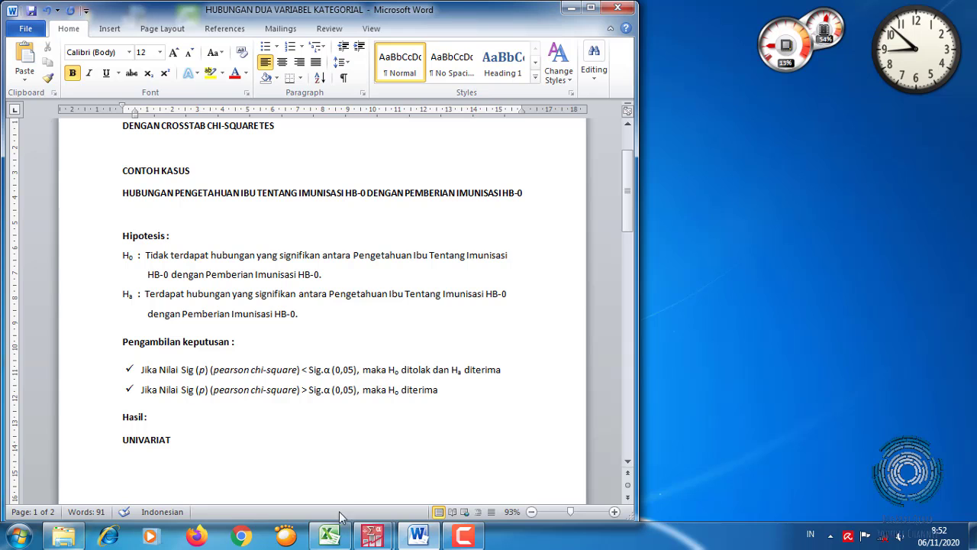
Step: Switch to the contoh kasus chi square workbook in Excel and examine the first respondent's answers and the Tinggi/Rendah criteria
{"action": "left_click", "coordinate": [333, 539]}
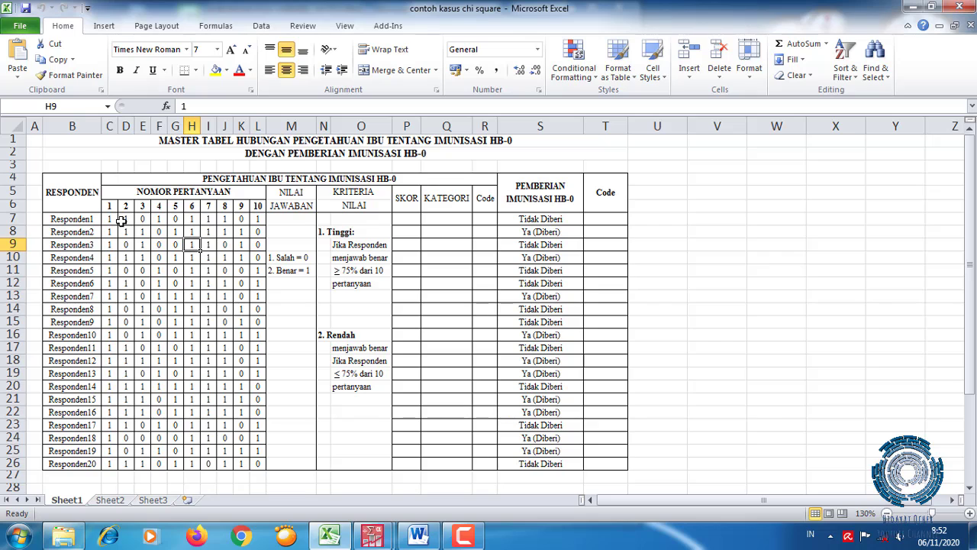
{"action": "left_click", "coordinate": [115, 220]}
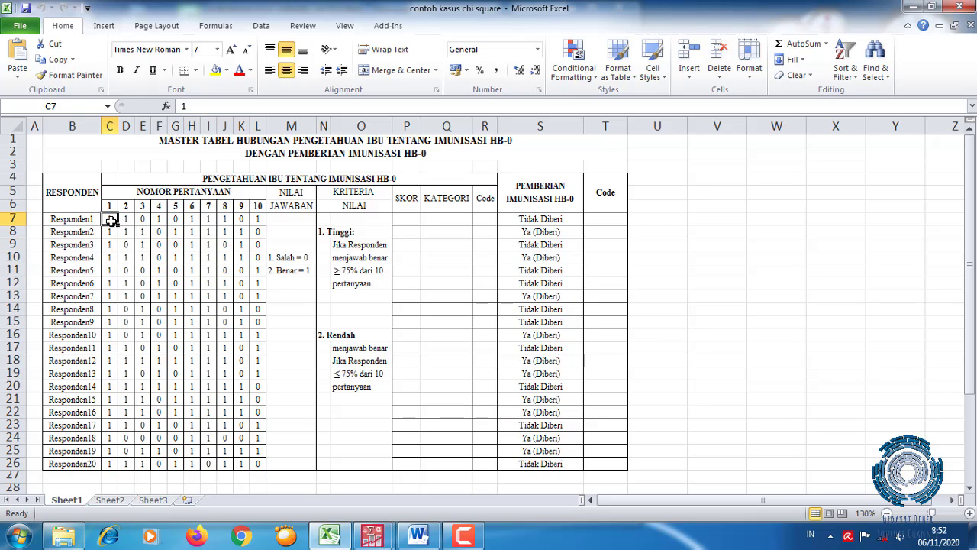
{"action": "left_click", "coordinate": [258, 219]}
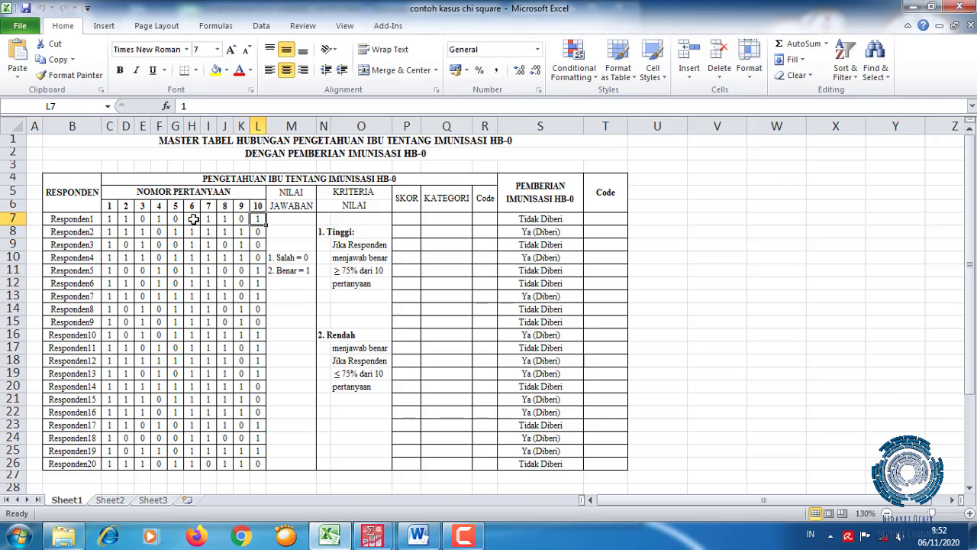
{"action": "left_click", "coordinate": [109, 219]}
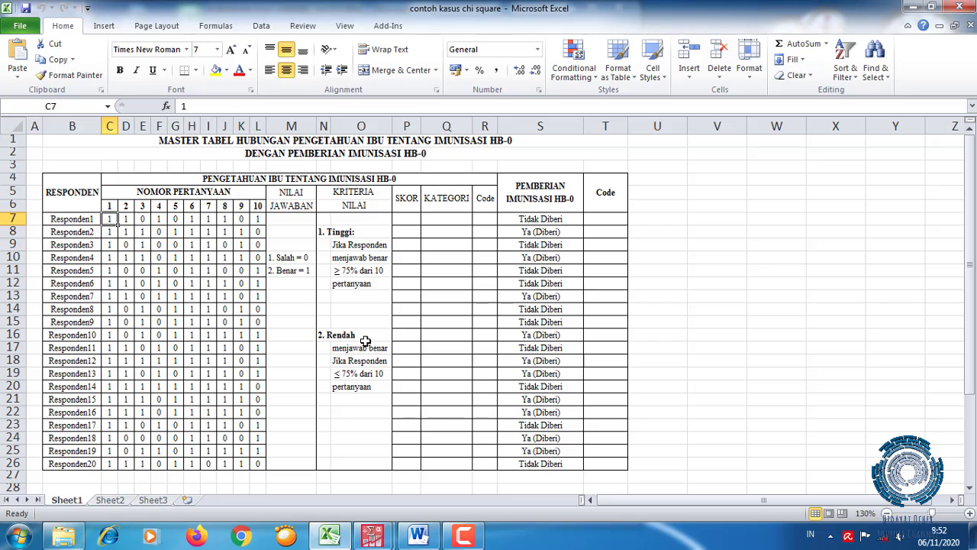
{"action": "left_click", "coordinate": [367, 386]}
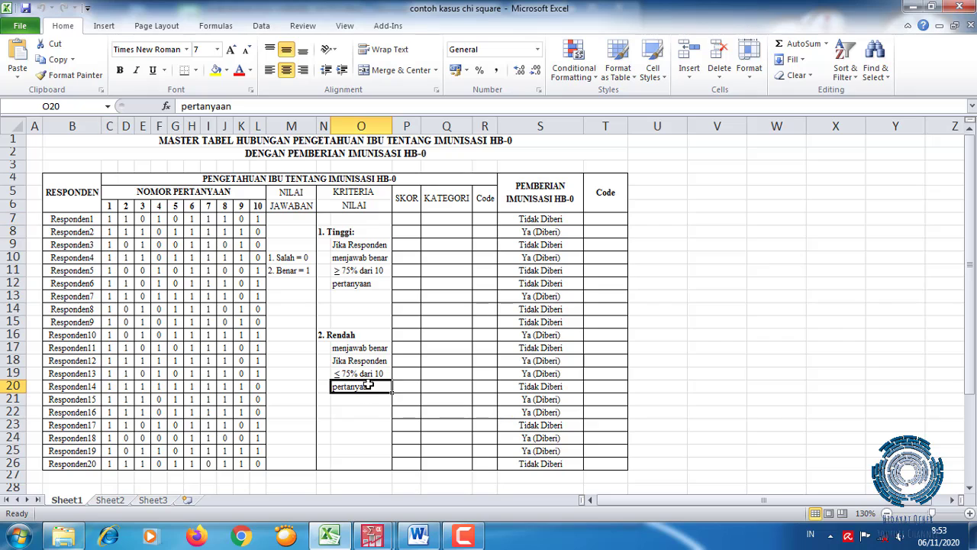
Step: Calculate Responden1's score in P7 with the formula =SUM(C7:L7)
{"action": "left_click", "coordinate": [406, 220]}
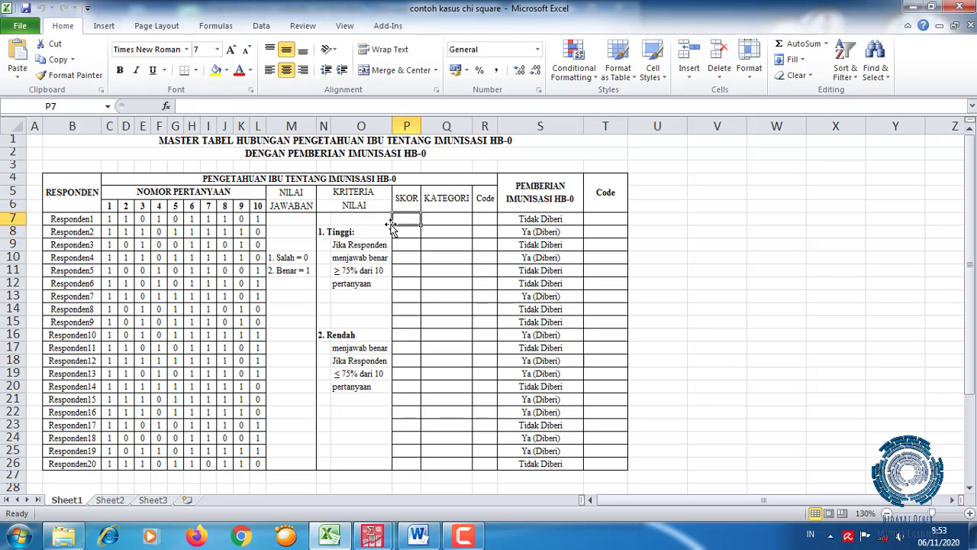
{"action": "type", "text": "="}
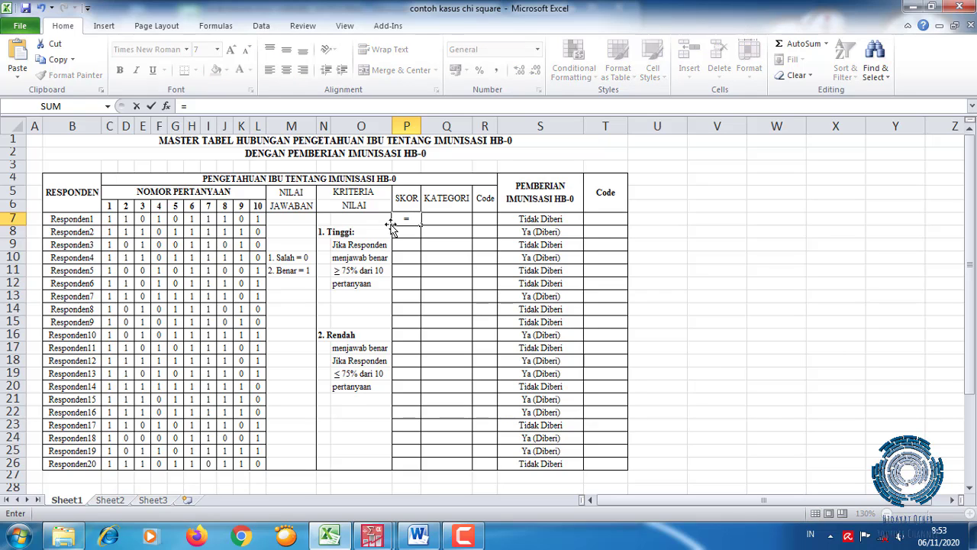
{"action": "type", "text": "sum("}
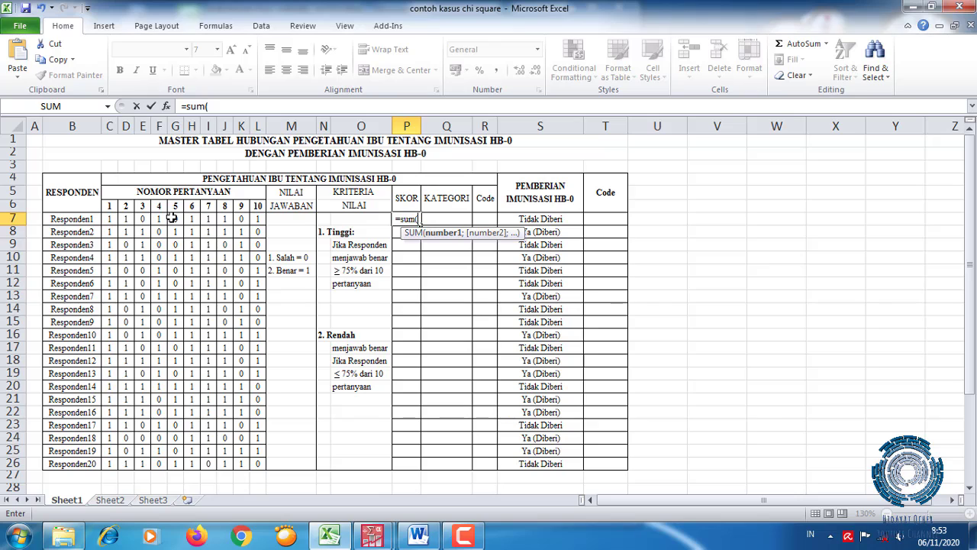
{"action": "left_click_drag", "start_coordinate": [109, 219], "coordinate": [255, 221]}
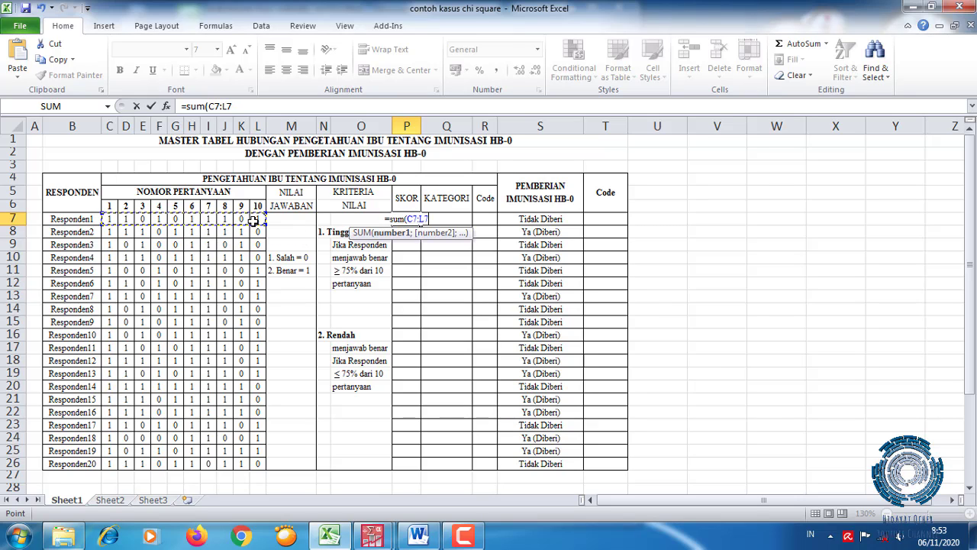
{"action": "type", "text": ")"}
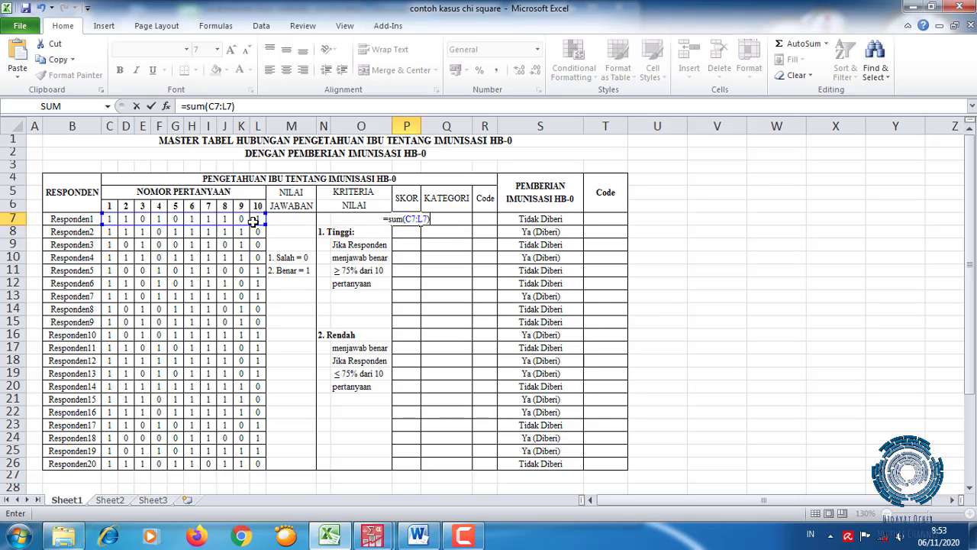
{"action": "key", "text": "Return"}
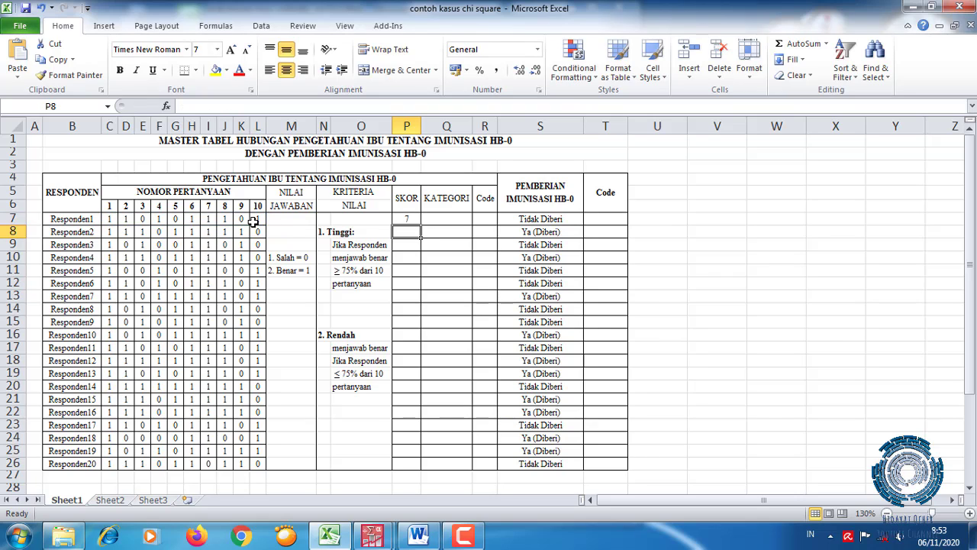
Step: Fill the SKOR formula from P7 down to P26 for all the respondents
{"action": "left_click", "coordinate": [408, 221]}
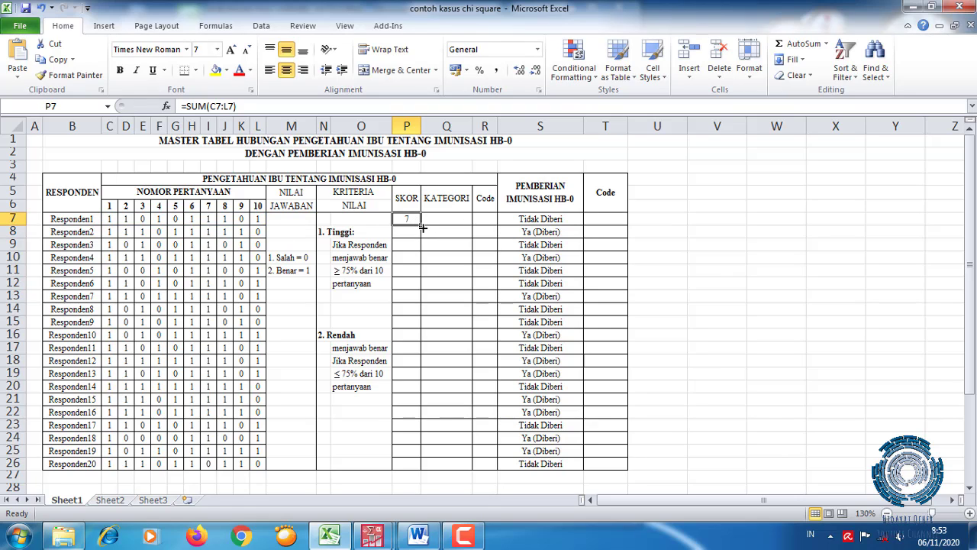
{"action": "left_click_drag", "start_coordinate": [422, 227], "coordinate": [416, 467]}
{"action": "left_click", "coordinate": [458, 294]}
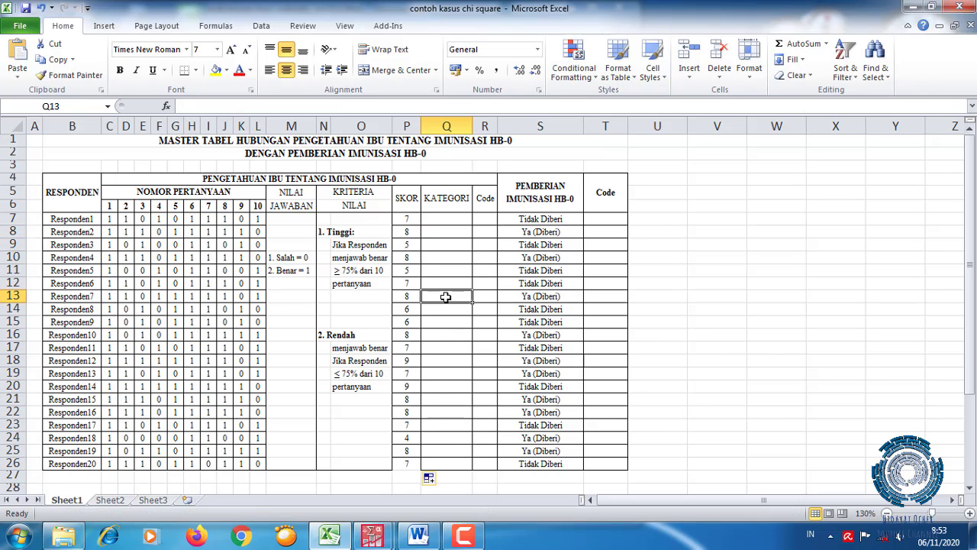
Step: Start an IF function in KATEGORI cell Q7 with the logical test P7>=0,75*10 in its function arguments
{"action": "left_click", "coordinate": [447, 220]}
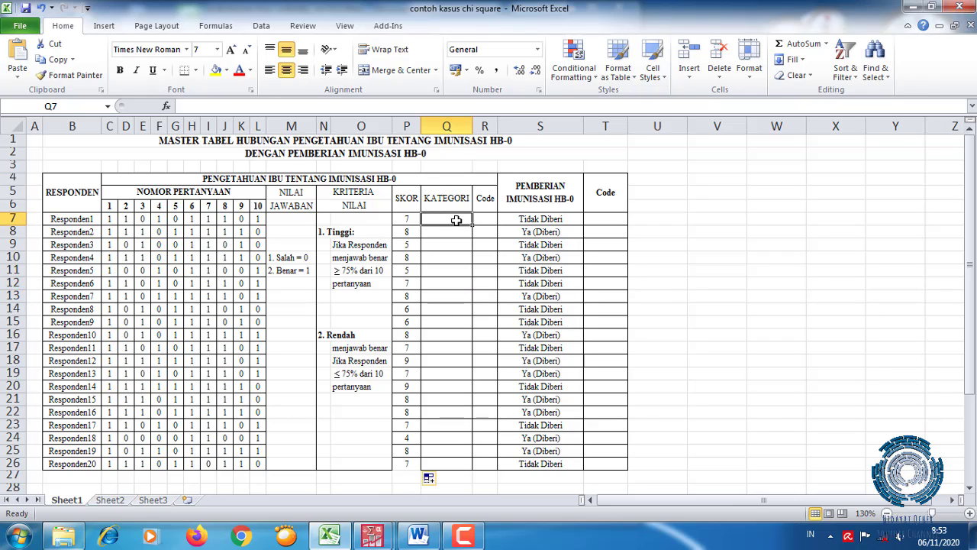
{"action": "type", "text": "="}
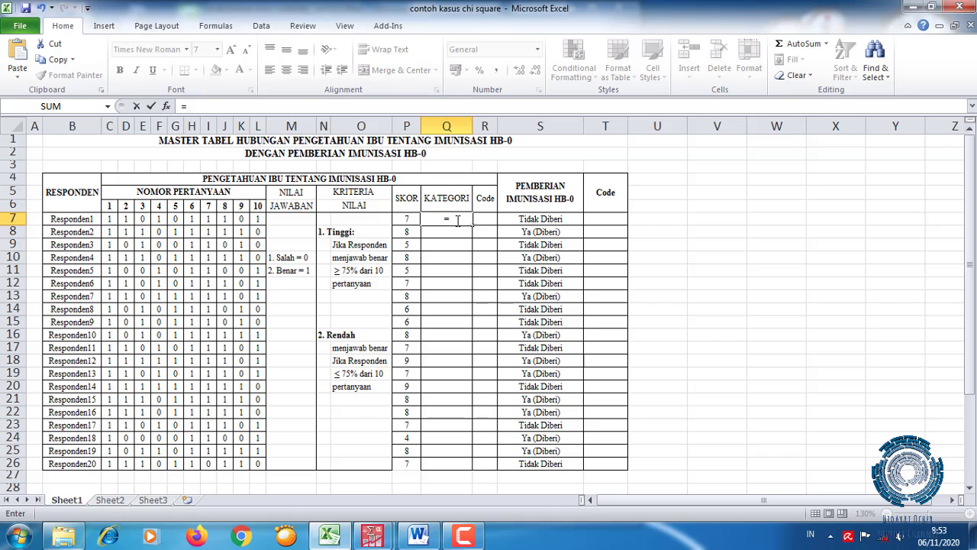
{"action": "type", "text": "if"}
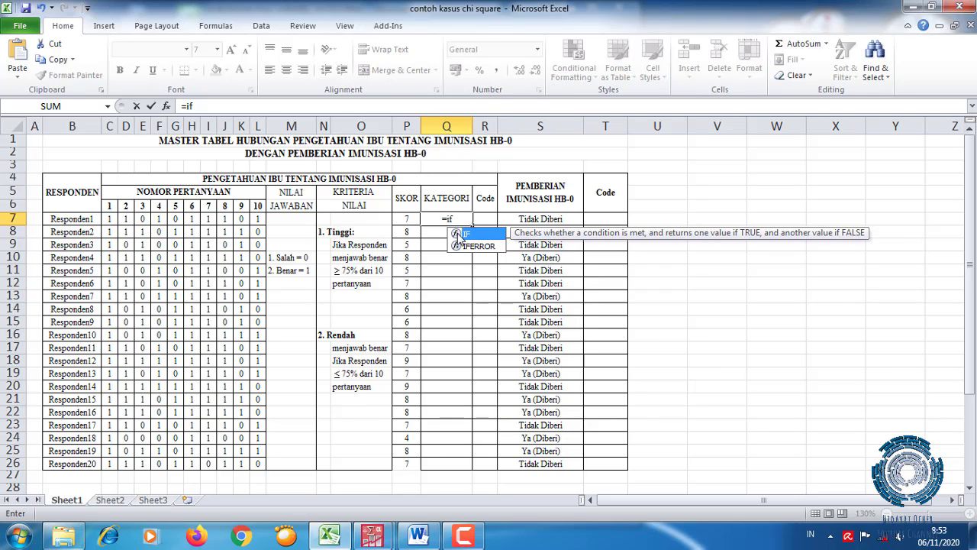
{"action": "double_click", "coordinate": [456, 235]}
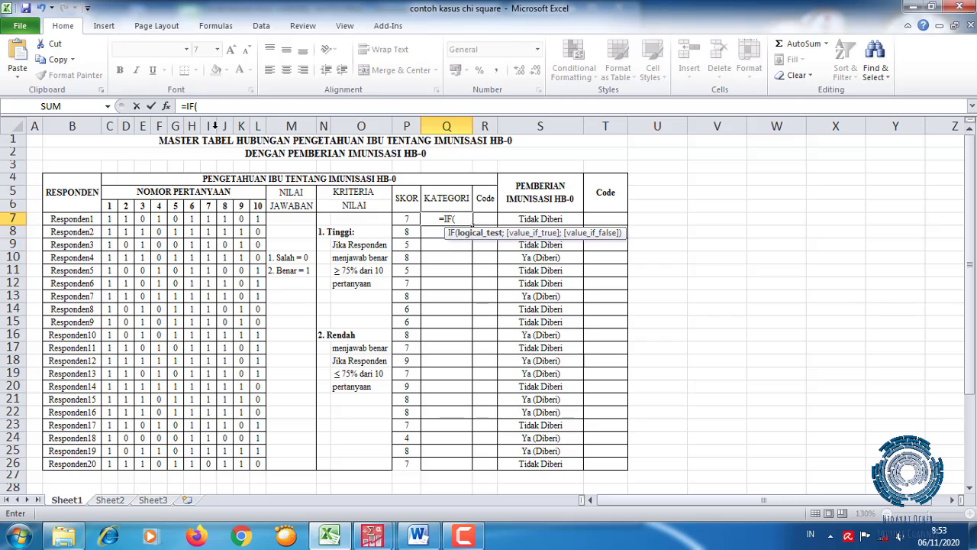
{"action": "left_click", "coordinate": [165, 106]}
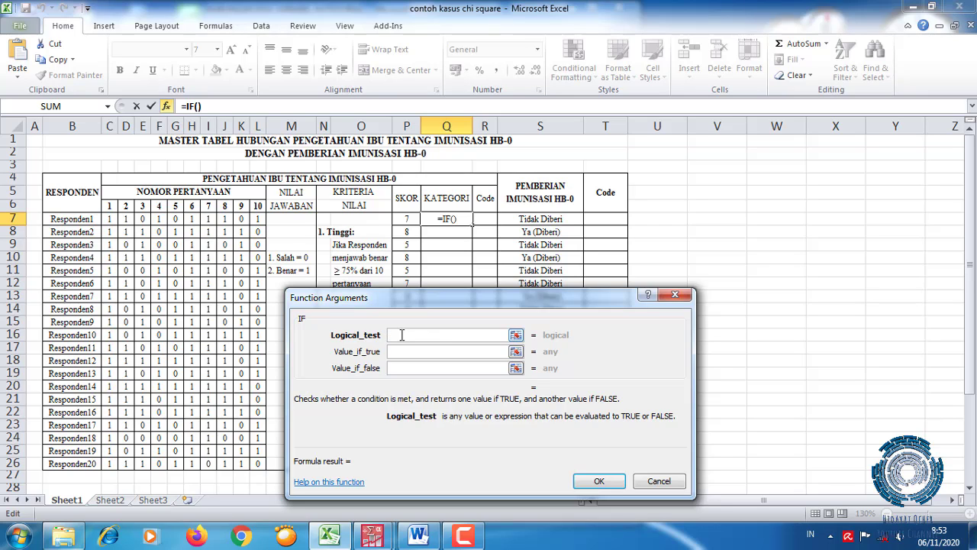
{"action": "left_click", "coordinate": [408, 221]}
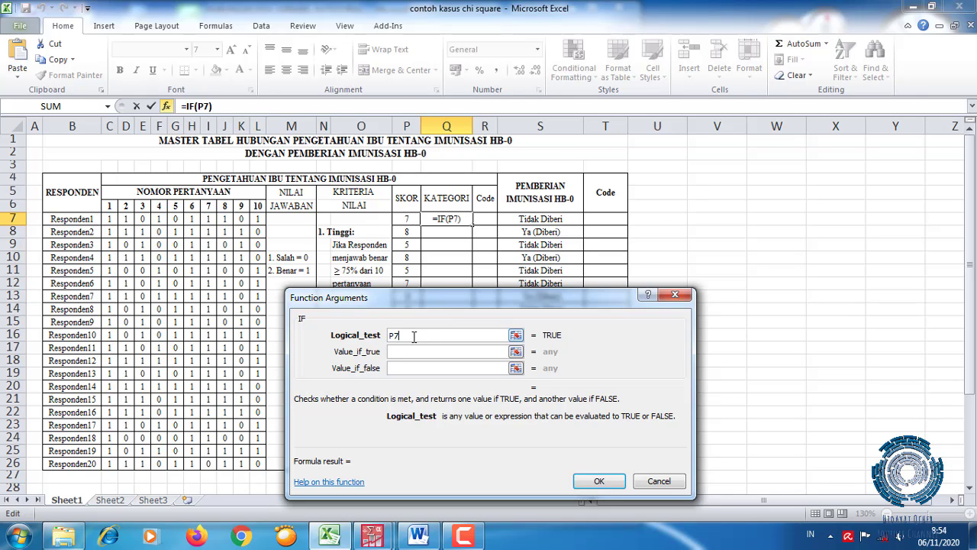
{"action": "type", "text": ">=0,75"}
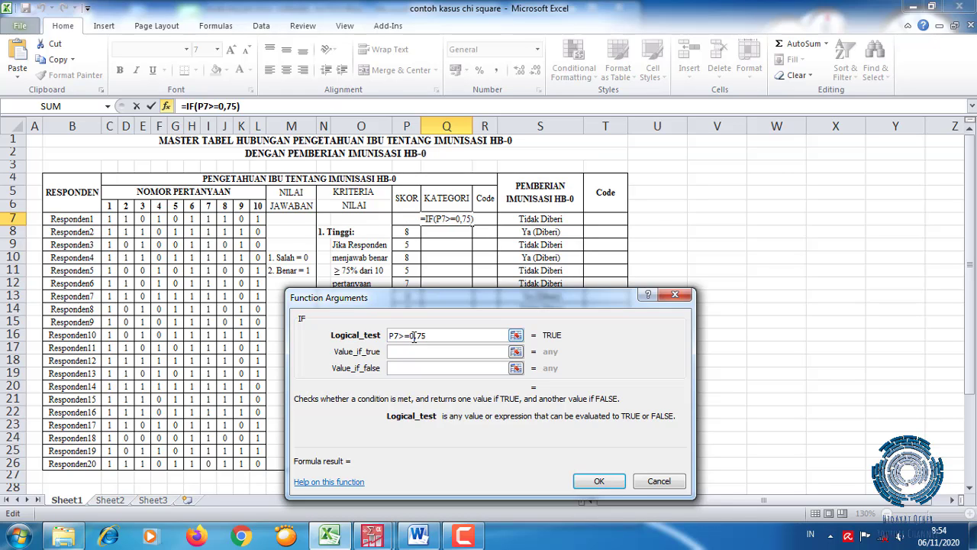
{"action": "type", "text": "*"}
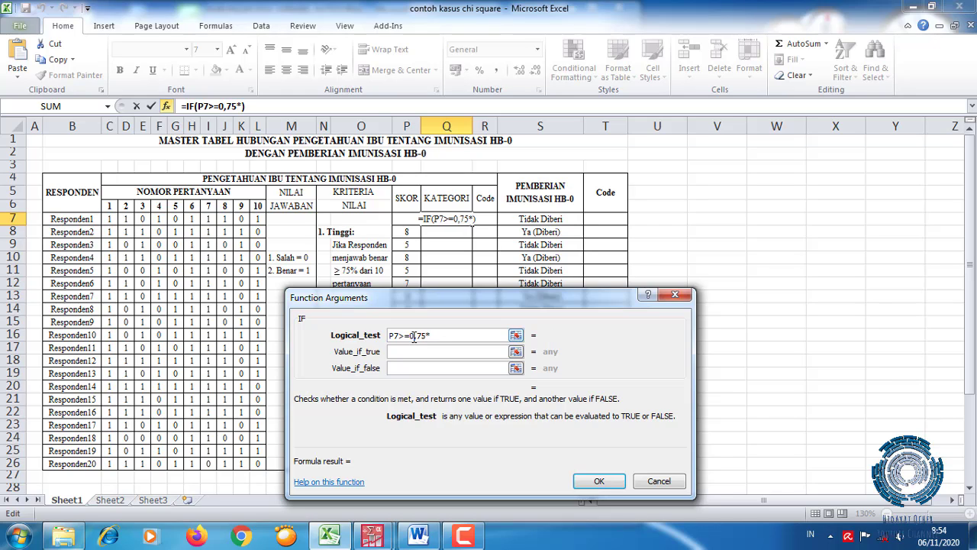
{"action": "type", "text": "10"}
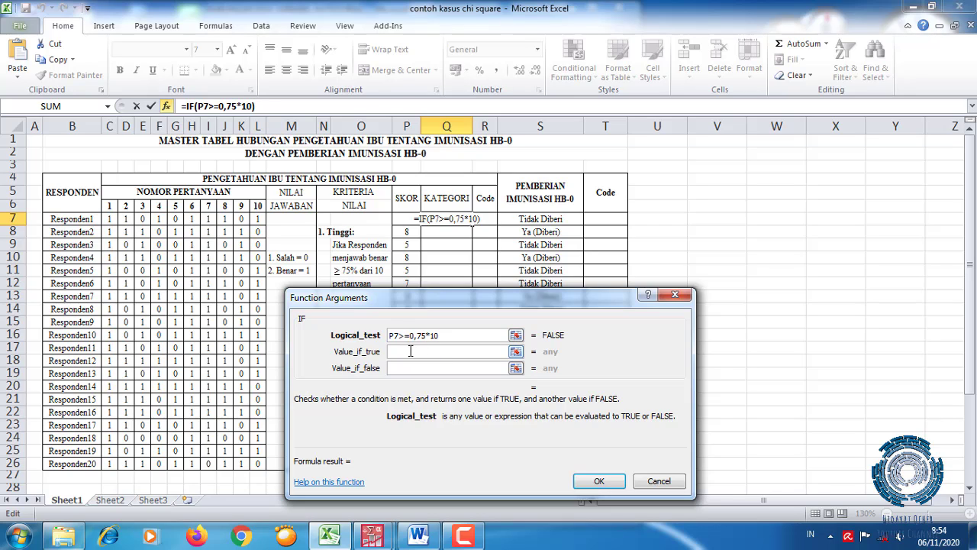
Step: Set the IF function's true value to Tinggi and its false value to Rendah, and enter the formula in Q7
{"action": "left_click", "coordinate": [410, 350]}
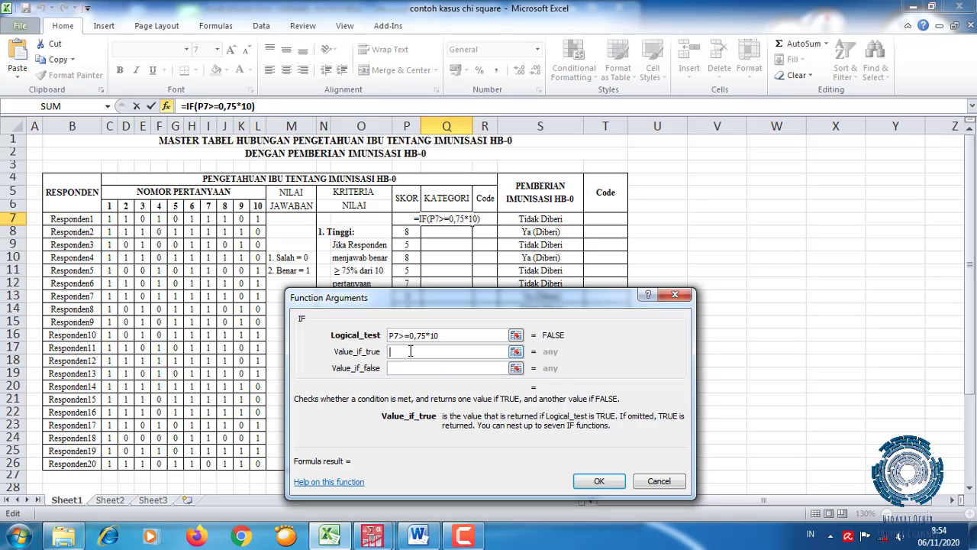
{"action": "type", "text": "Tingg"}
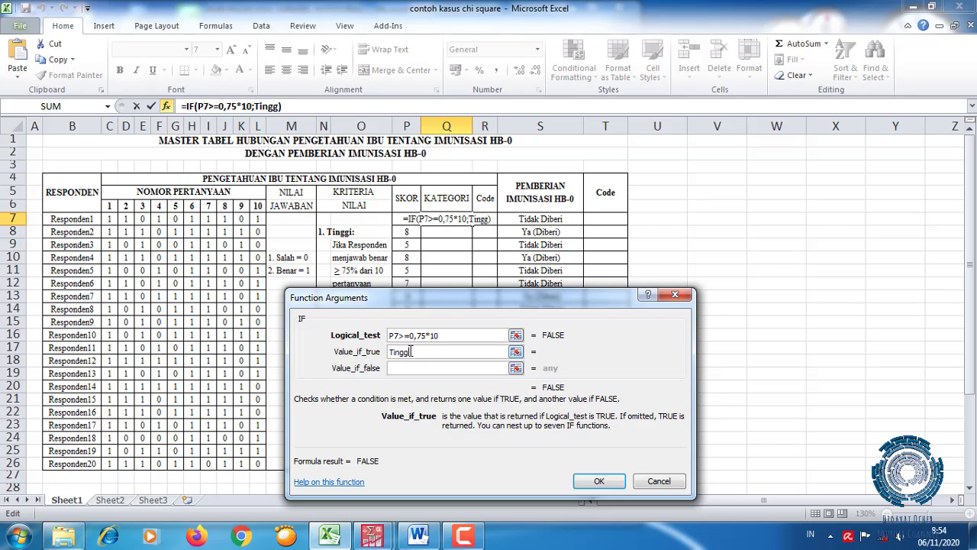
{"action": "type", "text": "i"}
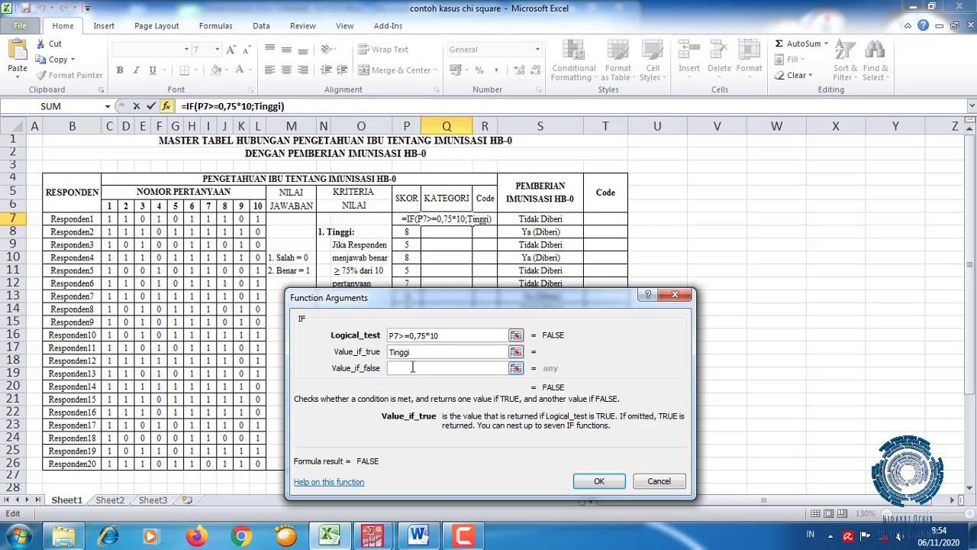
{"action": "left_click", "coordinate": [412, 368]}
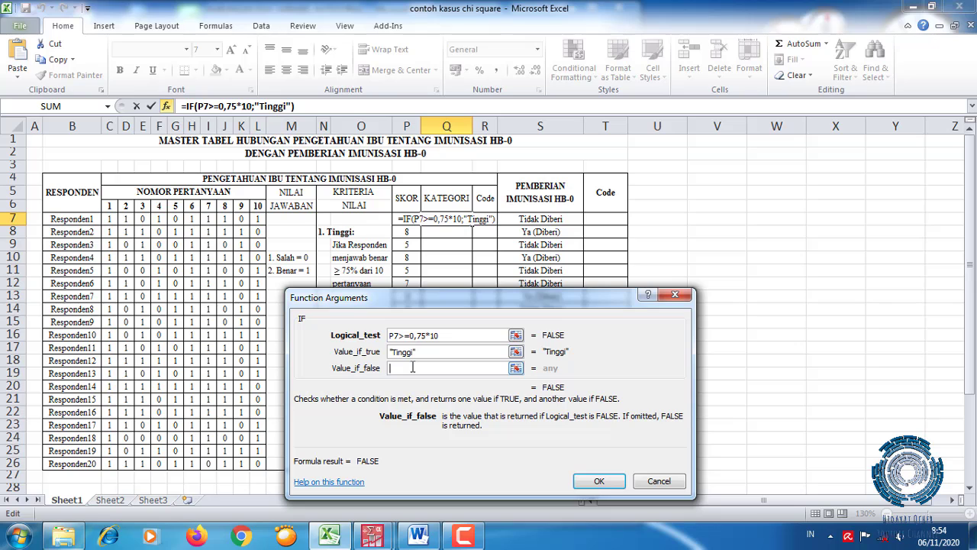
{"action": "type", "text": "Rendah"}
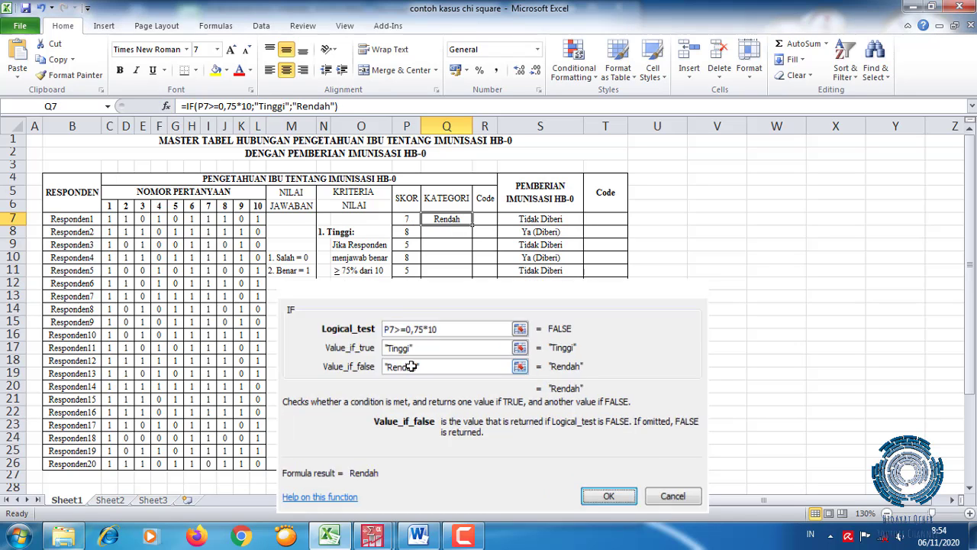
{"action": "key", "text": "Return"}
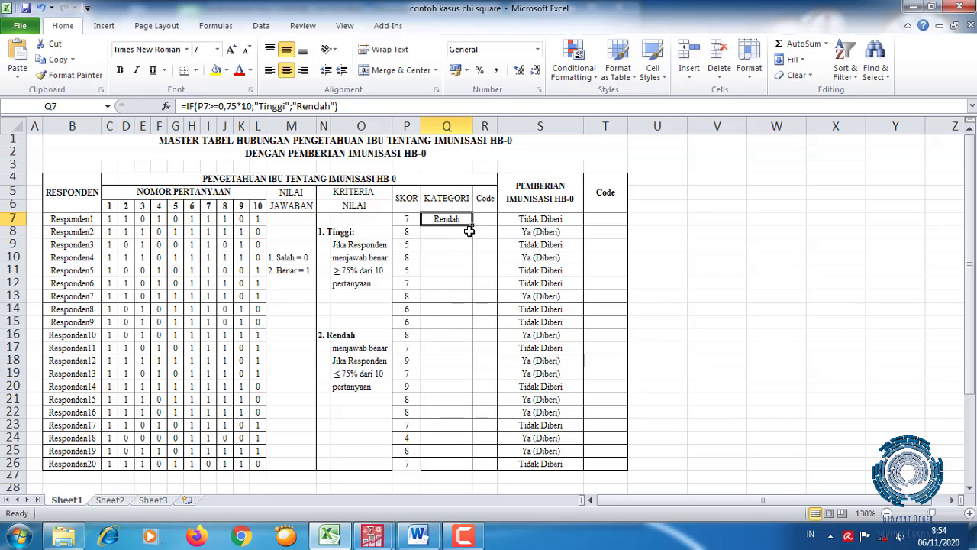
Step: Fill the KATEGORI formula from Q7 down to Q26 and check the second respondent's category against the score
{"action": "left_click_drag", "start_coordinate": [473, 226], "coordinate": [459, 464]}
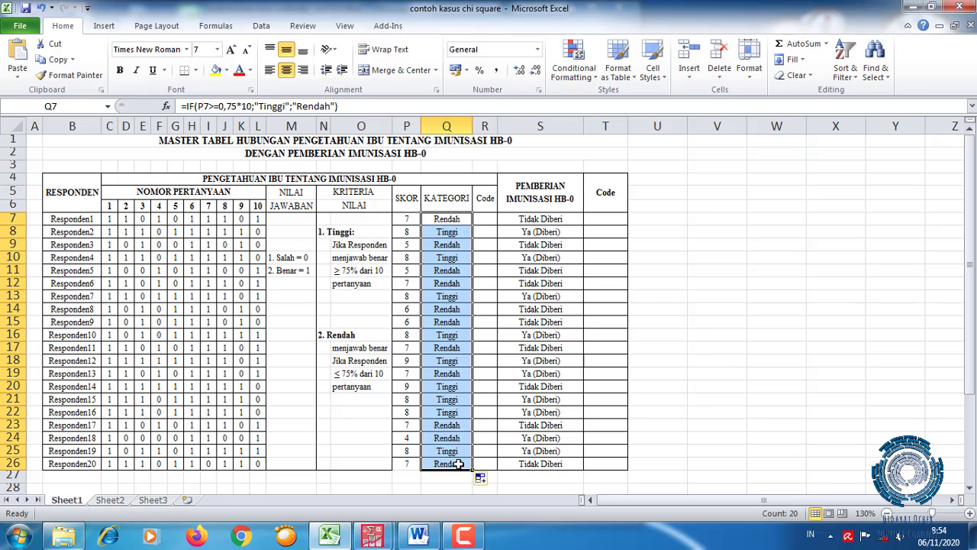
{"action": "left_click", "coordinate": [449, 232]}
{"action": "left_click", "coordinate": [410, 232]}
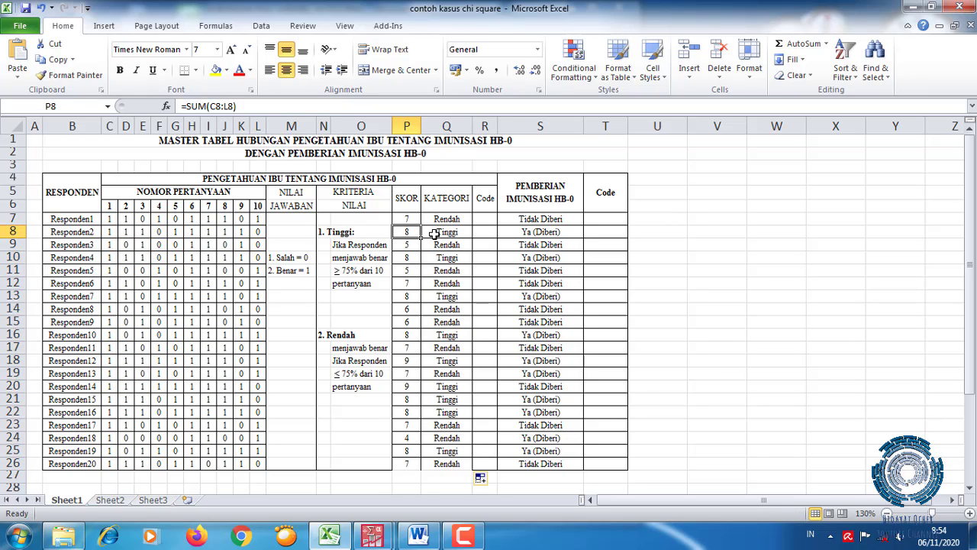
Step: Start an IF function in Code cell R7 with the logical test P7>=0,75*10 in its function arguments
{"action": "left_click", "coordinate": [485, 220]}
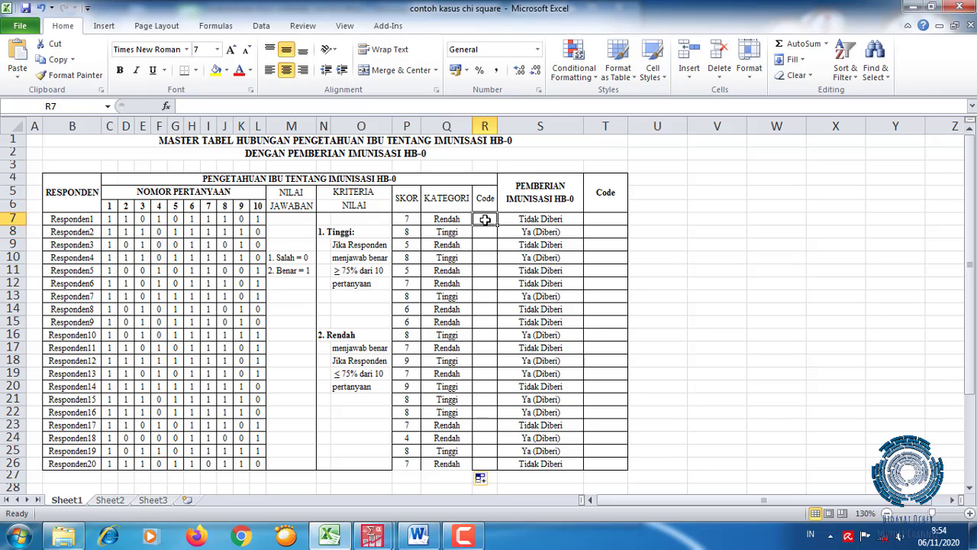
{"action": "type", "text": "="}
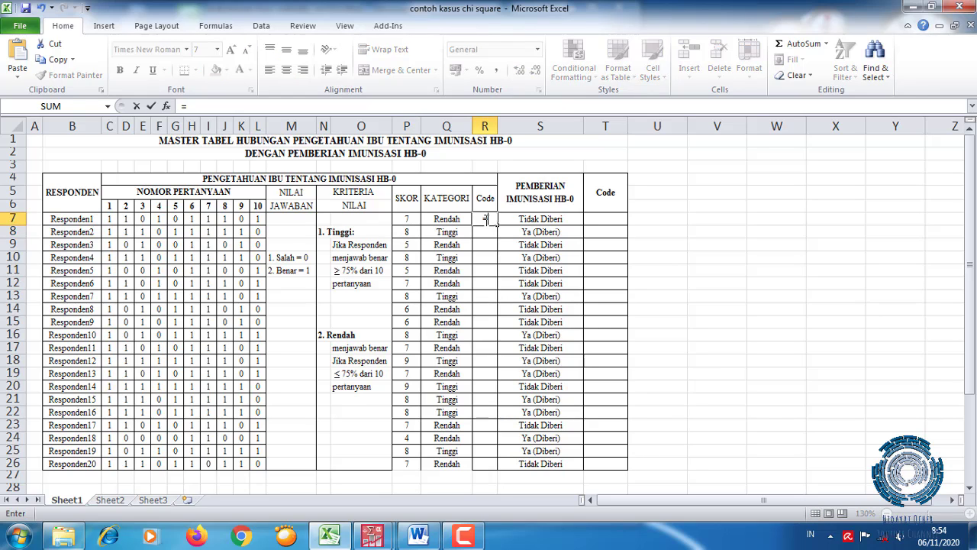
{"action": "type", "text": "if"}
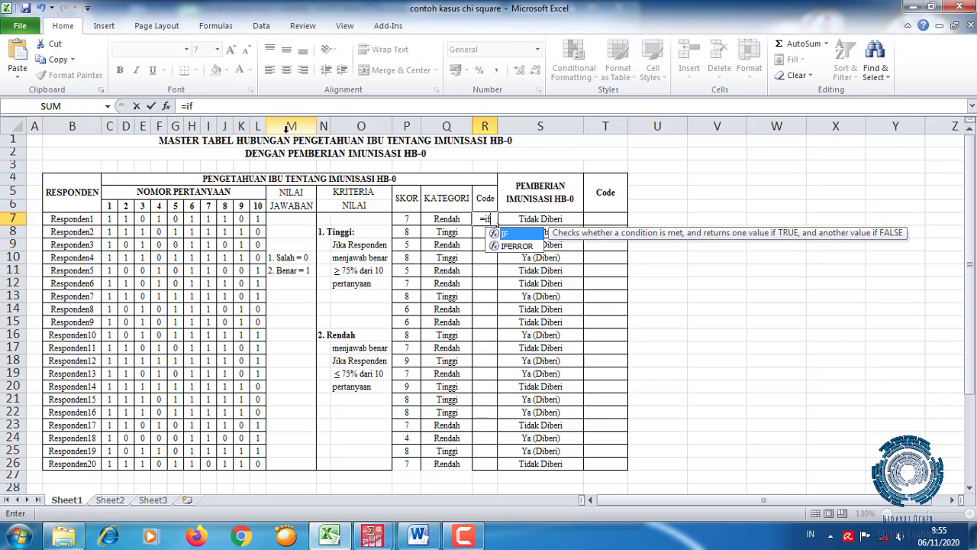
{"action": "type", "text": "("}
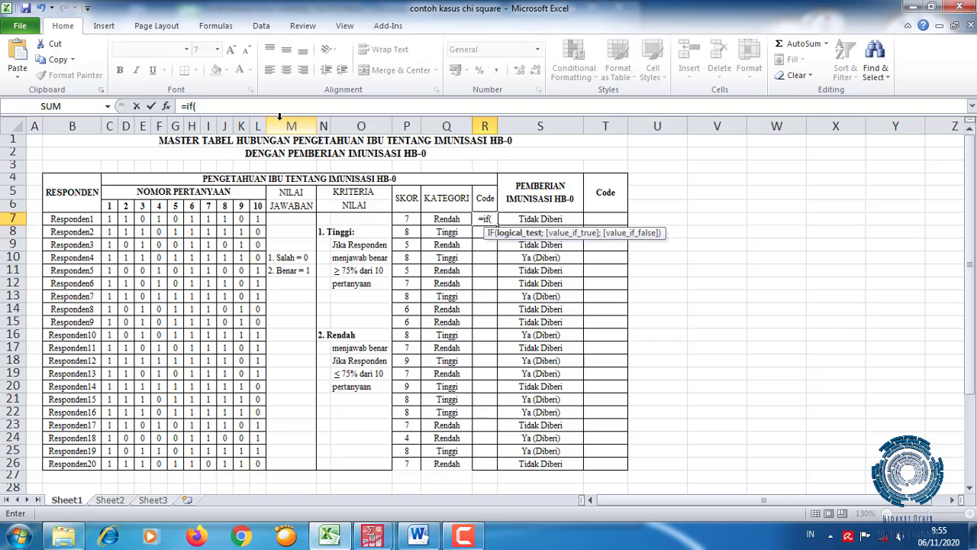
{"action": "left_click", "coordinate": [165, 105]}
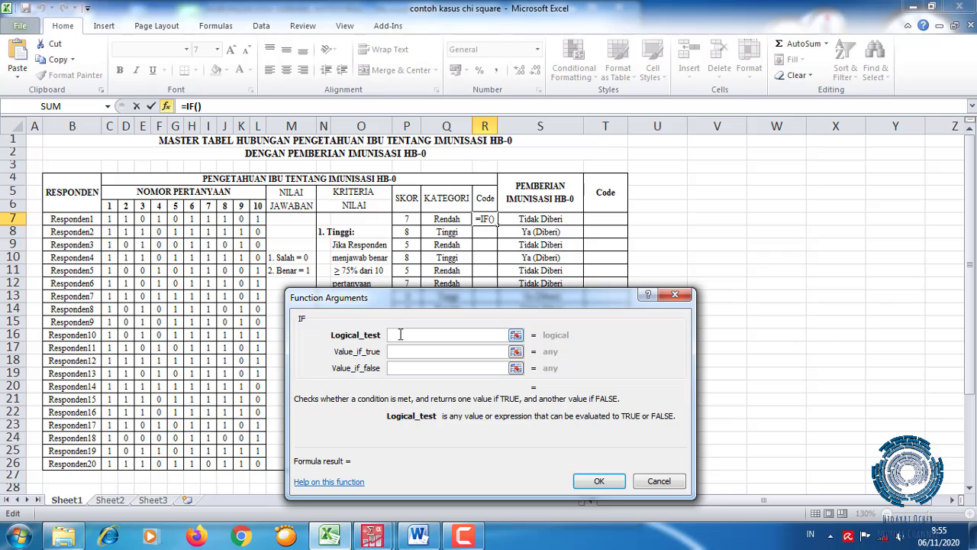
{"action": "left_click", "coordinate": [408, 219]}
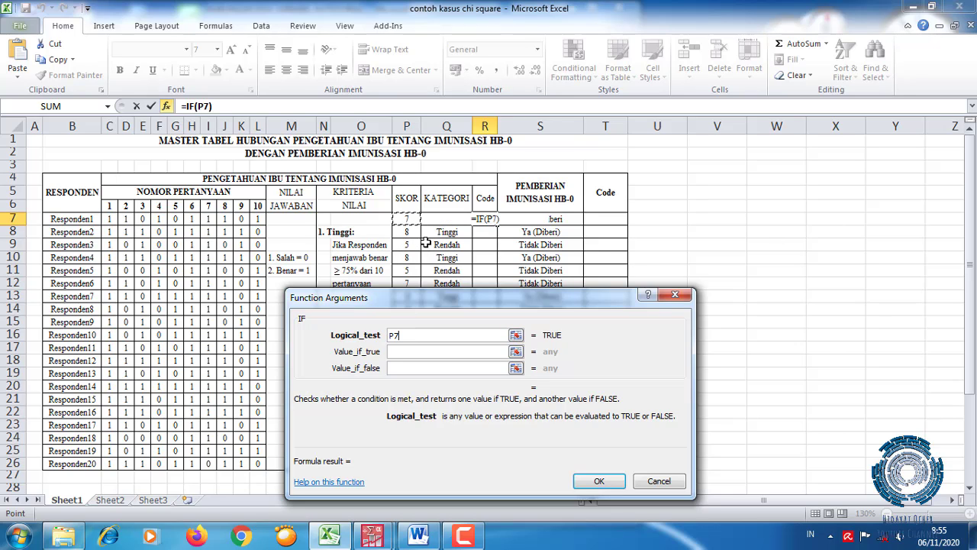
{"action": "type", "text": ">="}
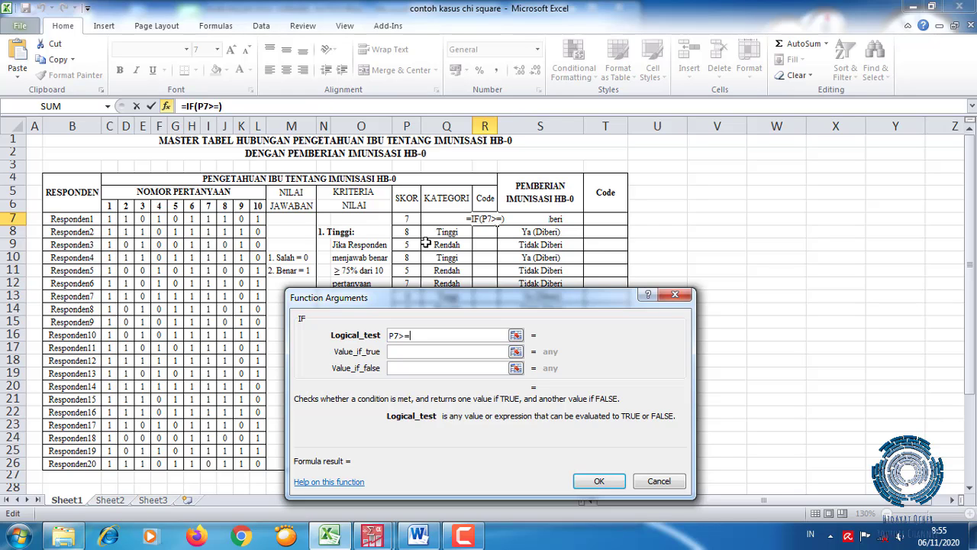
{"action": "type", "text": "0,7"}
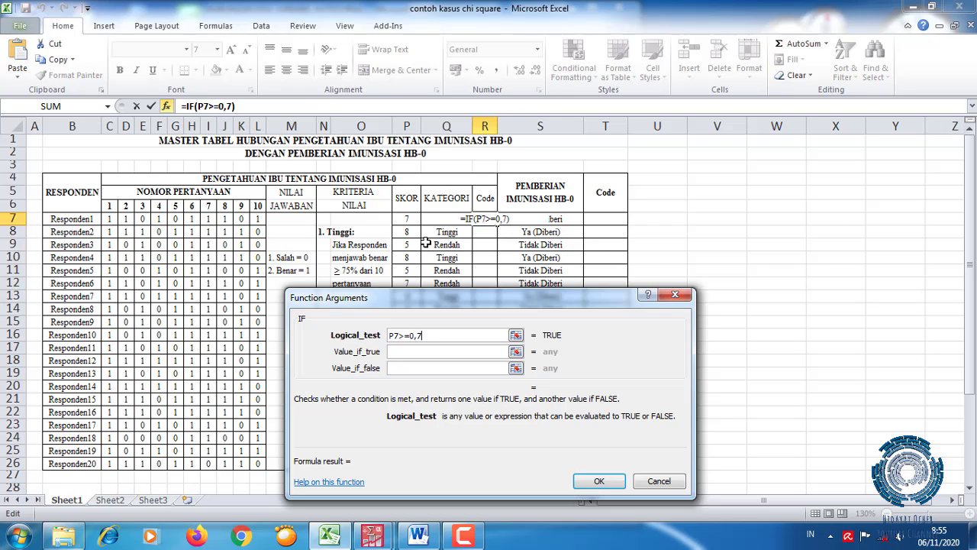
{"action": "type", "text": "5*10"}
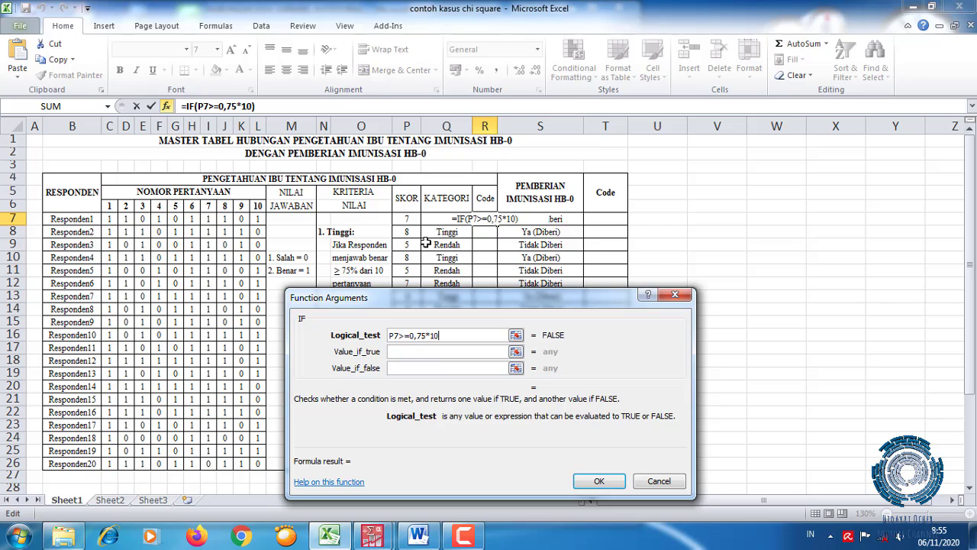
Step: Set the IF function's true value to 1 and its false value to 2, and enter the formula in R7
{"action": "left_click", "coordinate": [397, 352]}
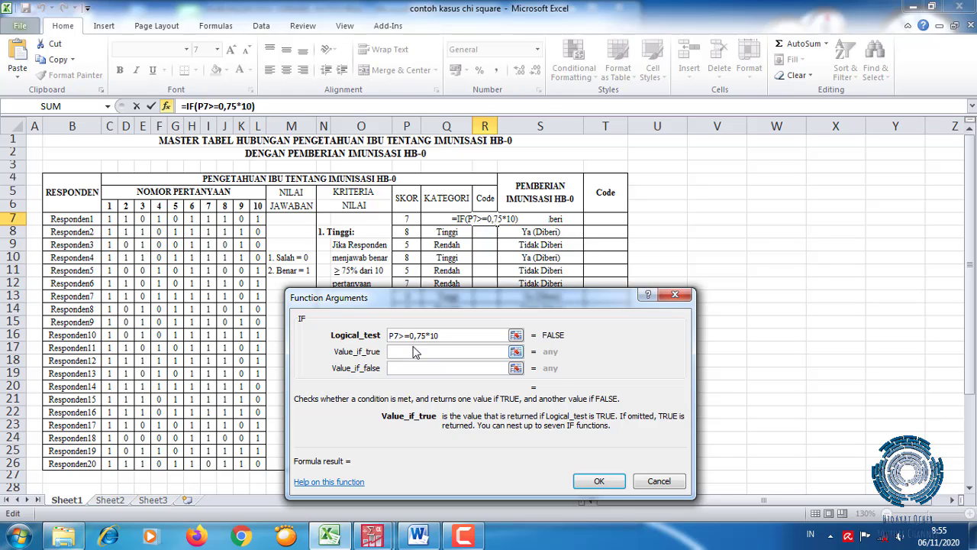
{"action": "type", "text": "1"}
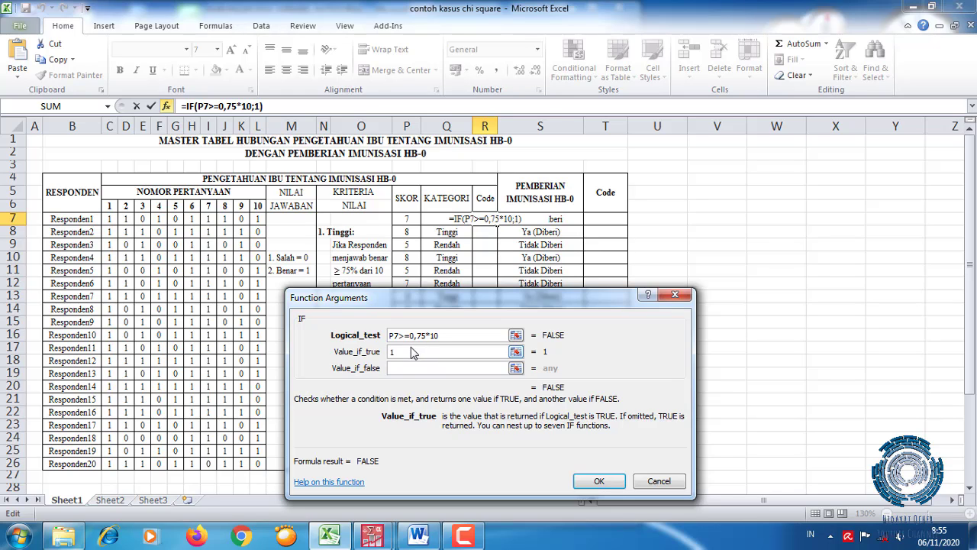
{"action": "left_click", "coordinate": [405, 367]}
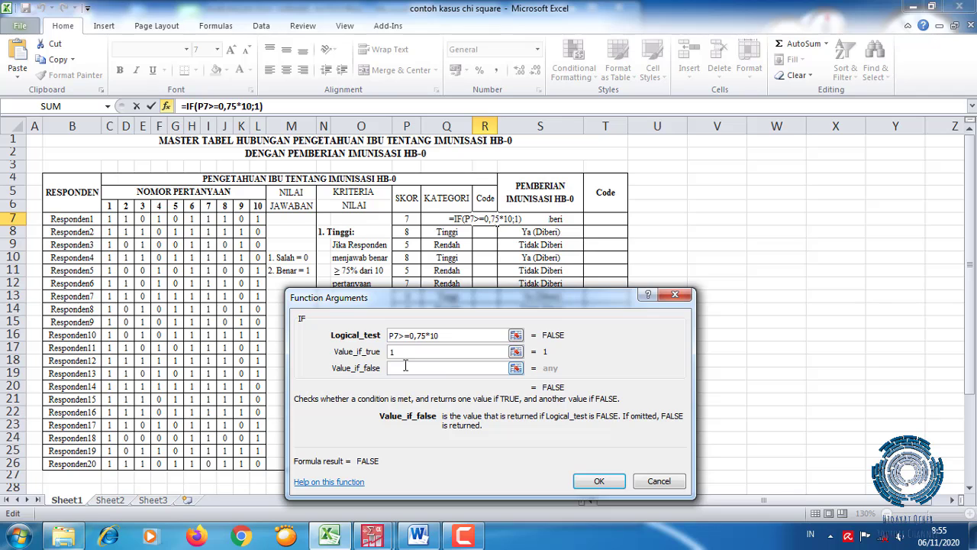
{"action": "type", "text": "2"}
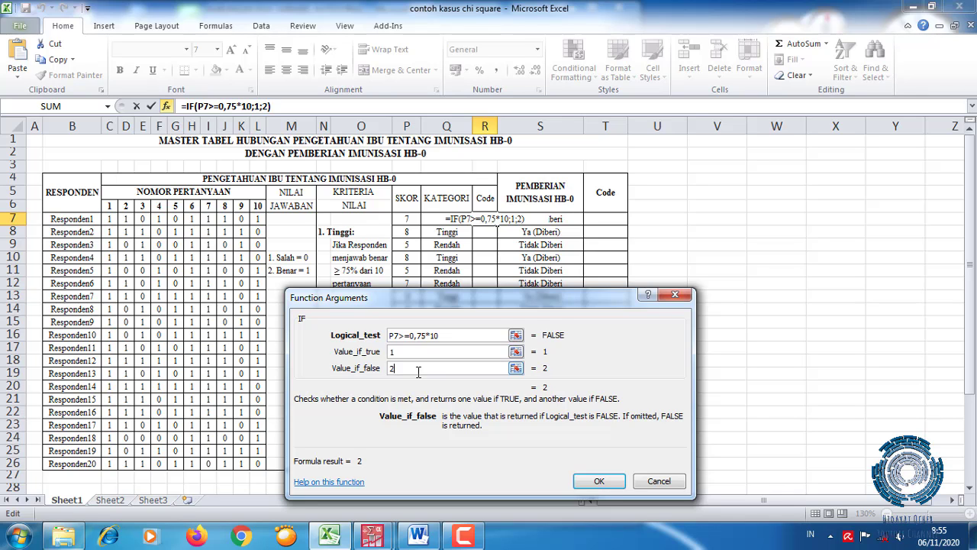
{"action": "left_click", "coordinate": [599, 481]}
Step: Fill the knowledge Code formula from R7 down to R26 for all the respondents
{"action": "left_click_drag", "start_coordinate": [497, 228], "coordinate": [496, 474]}
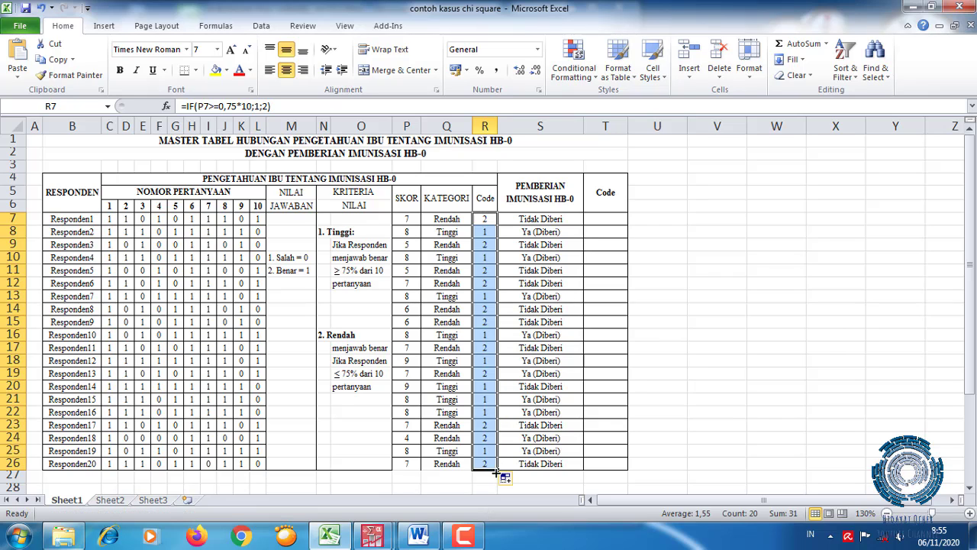
{"action": "left_click", "coordinate": [485, 374]}
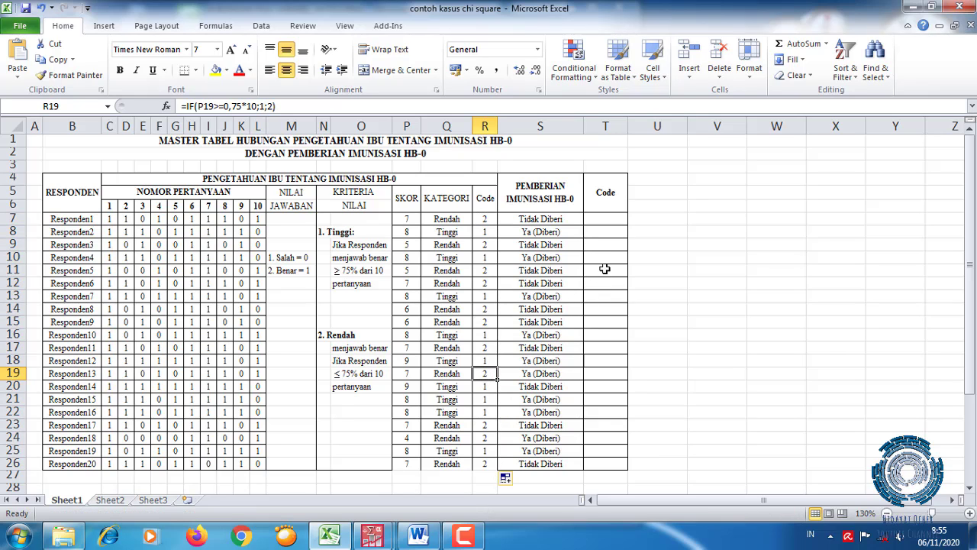
{"action": "left_click", "coordinate": [561, 217]}
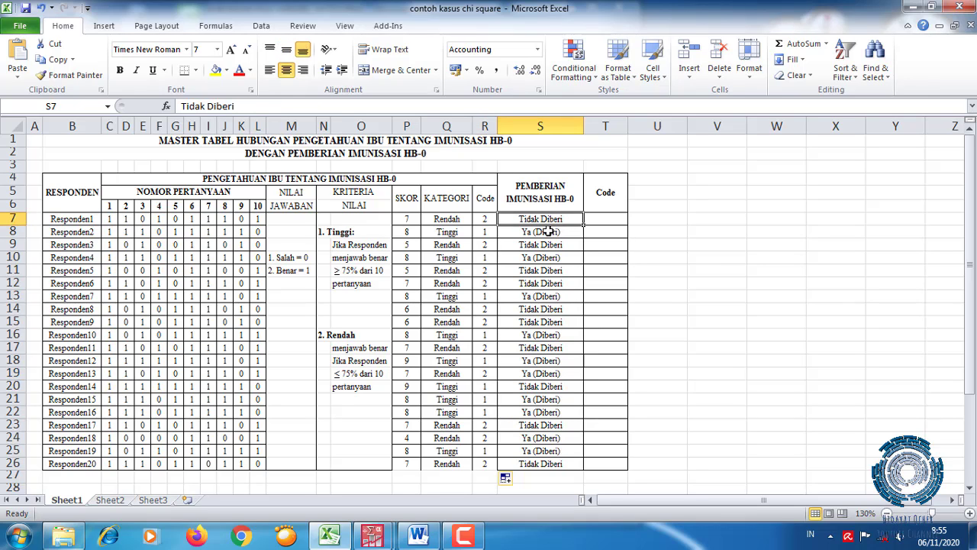
{"action": "left_click", "coordinate": [600, 219]}
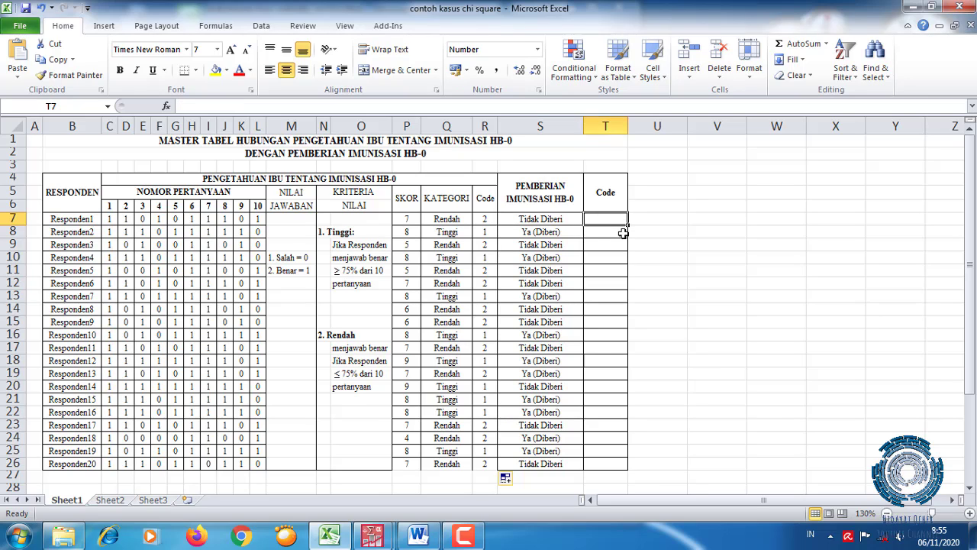
{"action": "type", "text": "=if"}
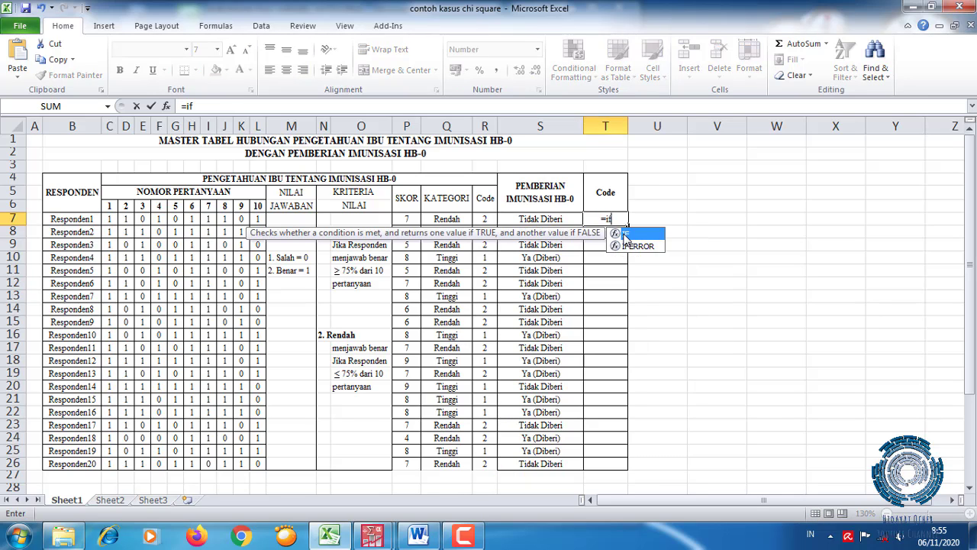
{"action": "left_click", "coordinate": [172, 111]}
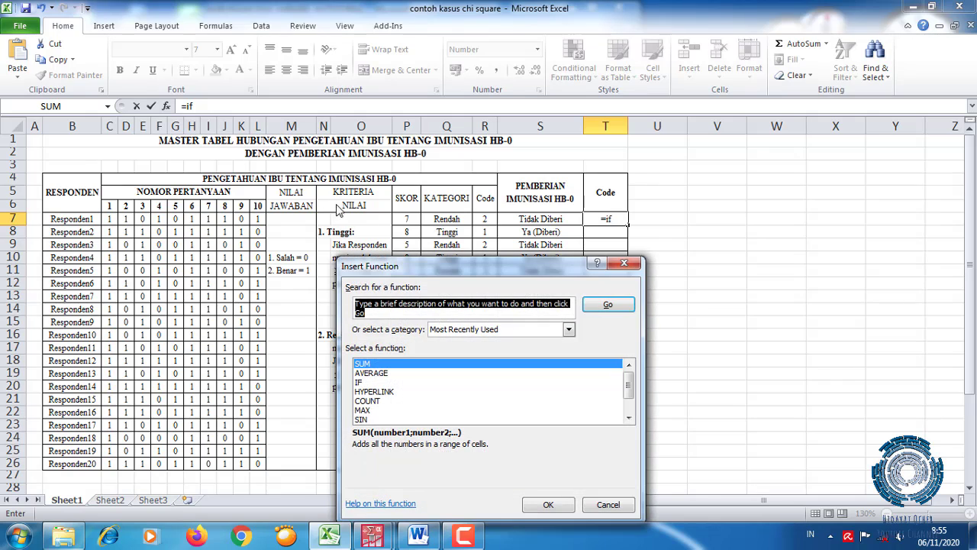
{"action": "left_click", "coordinate": [624, 264]}
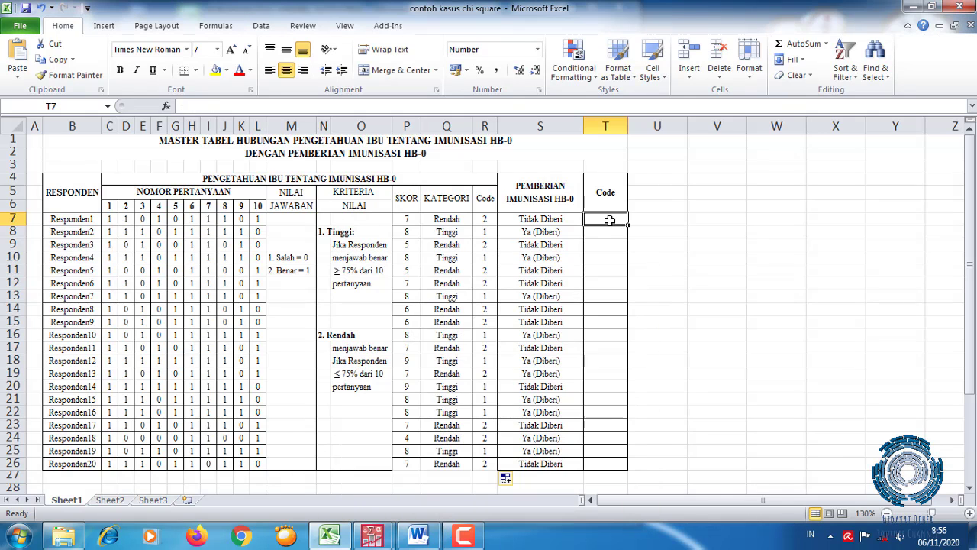
Step: Try an IF function in immunisation Code cell T7 with the unquoted logical test S7=Ya (Diberi), and discard it
{"action": "type", "text": "=if("}
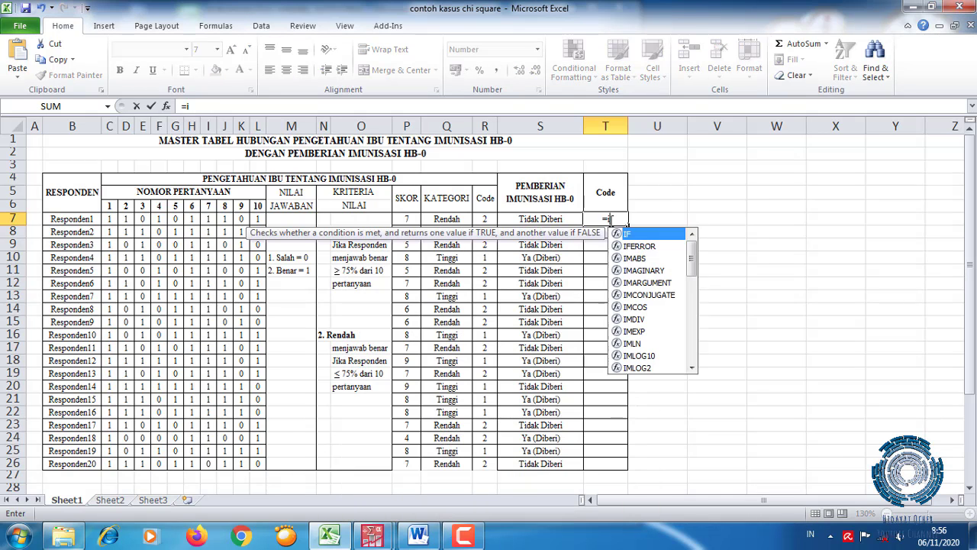
{"action": "left_click", "coordinate": [167, 106]}
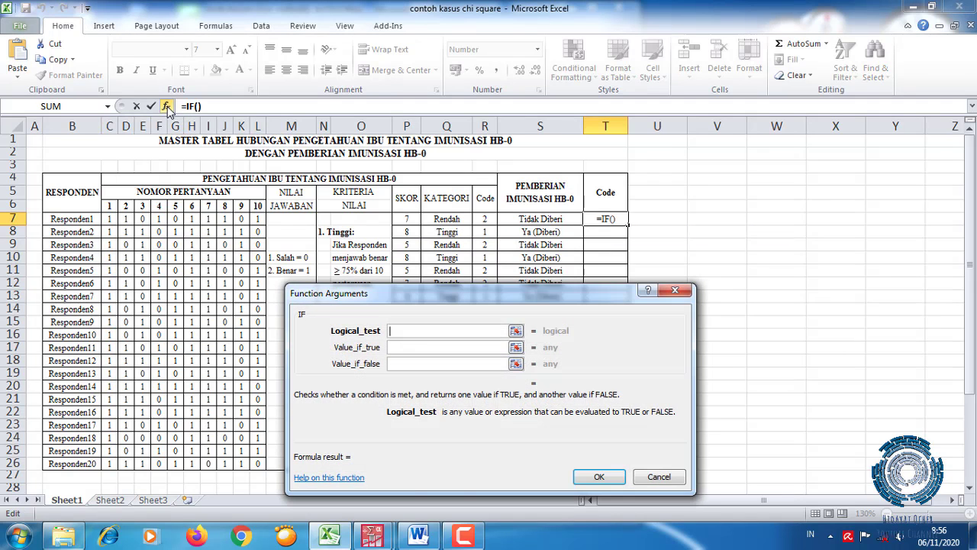
{"action": "left_click", "coordinate": [551, 220]}
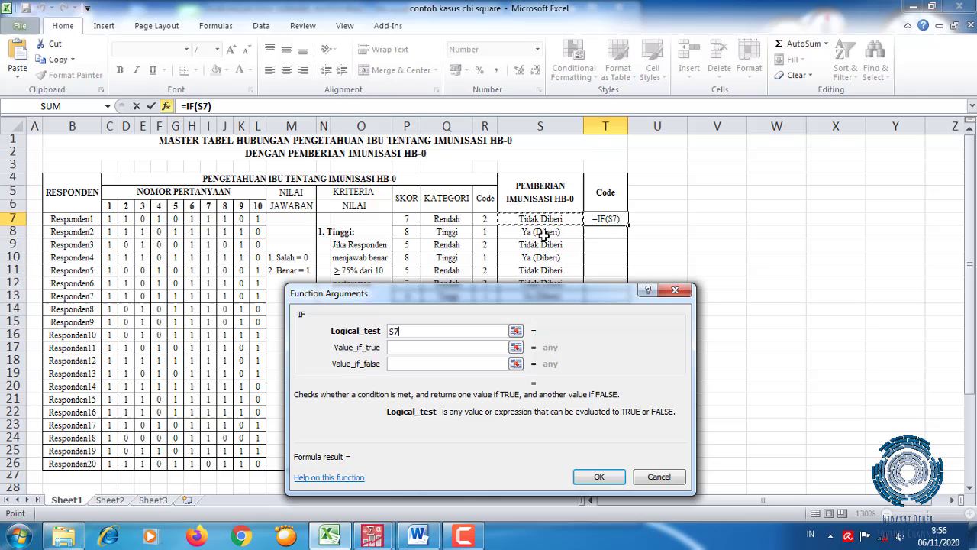
{"action": "left_click", "coordinate": [399, 347]}
{"action": "left_click", "coordinate": [405, 331]}
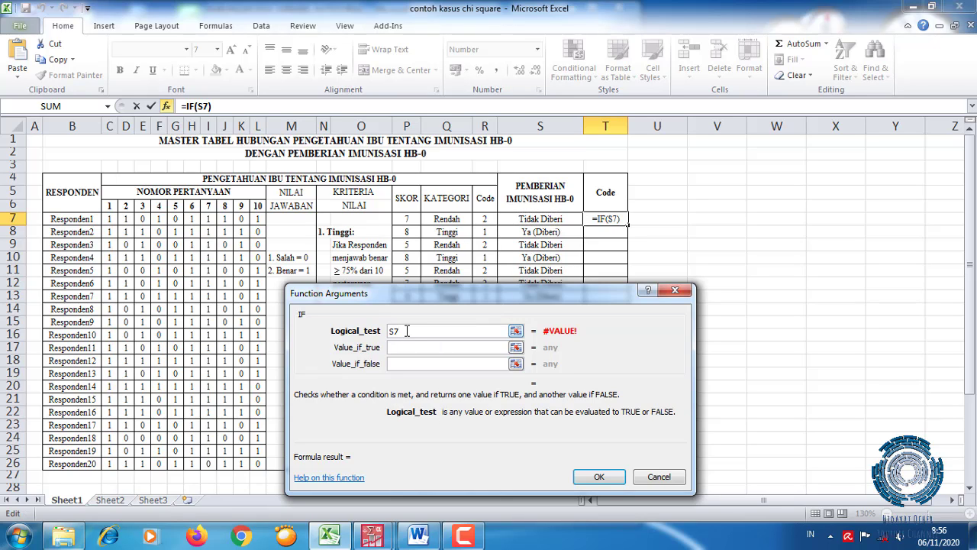
{"action": "type", "text": "="}
{"action": "type", "text": "Ya ("}
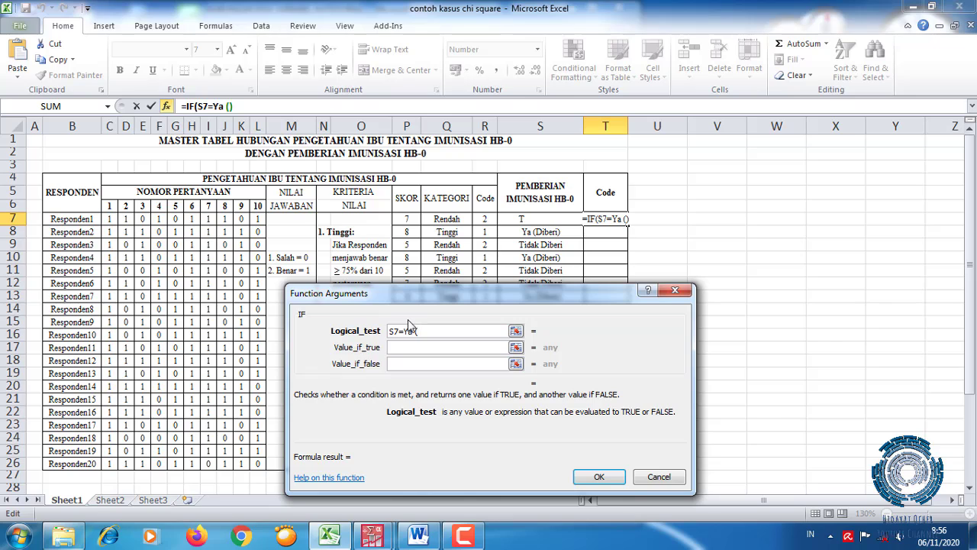
{"action": "type", "text": "B"}
{"action": "type", "text": "iber"}
{"action": "type", "text": "i))"}
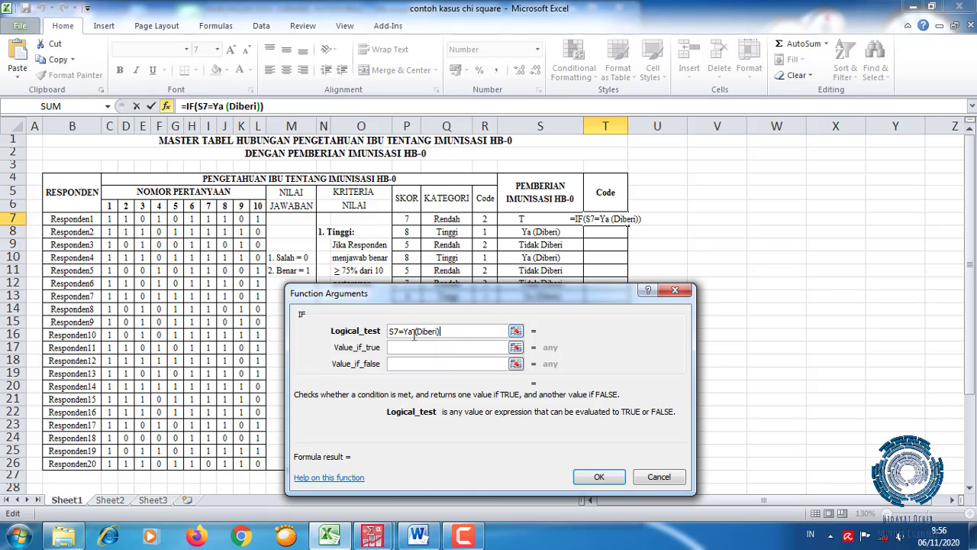
{"action": "left_click", "coordinate": [399, 350]}
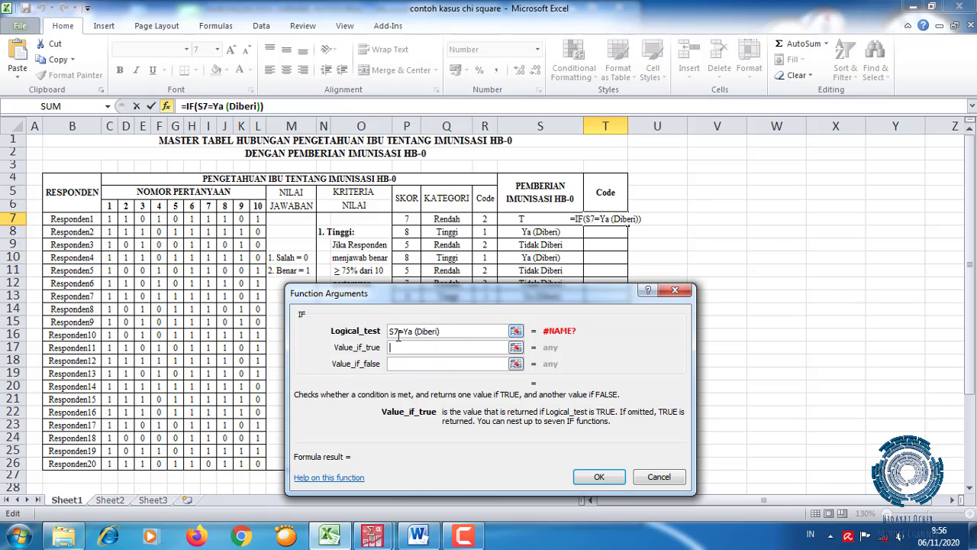
{"action": "double_click", "coordinate": [393, 331]}
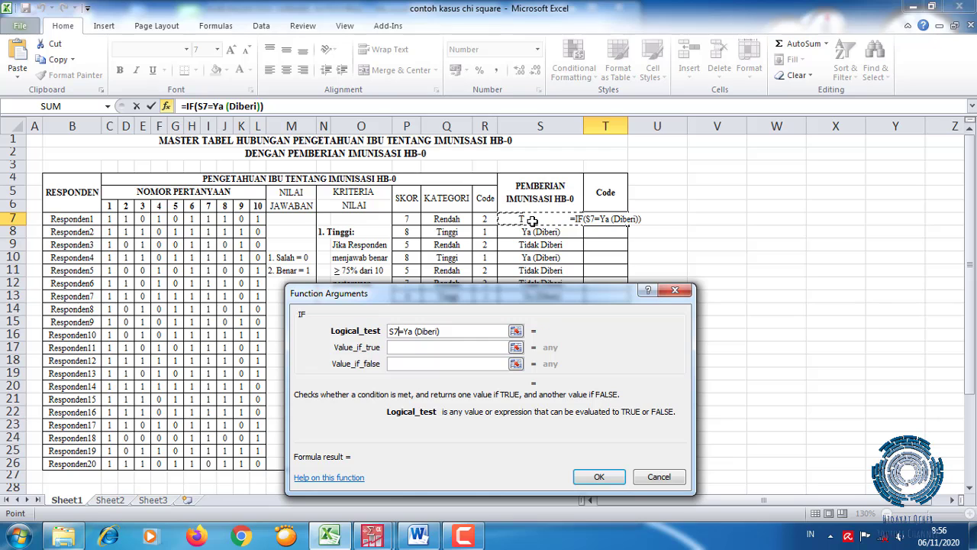
{"action": "left_click", "coordinate": [656, 476]}
{"action": "left_click", "coordinate": [468, 539]}
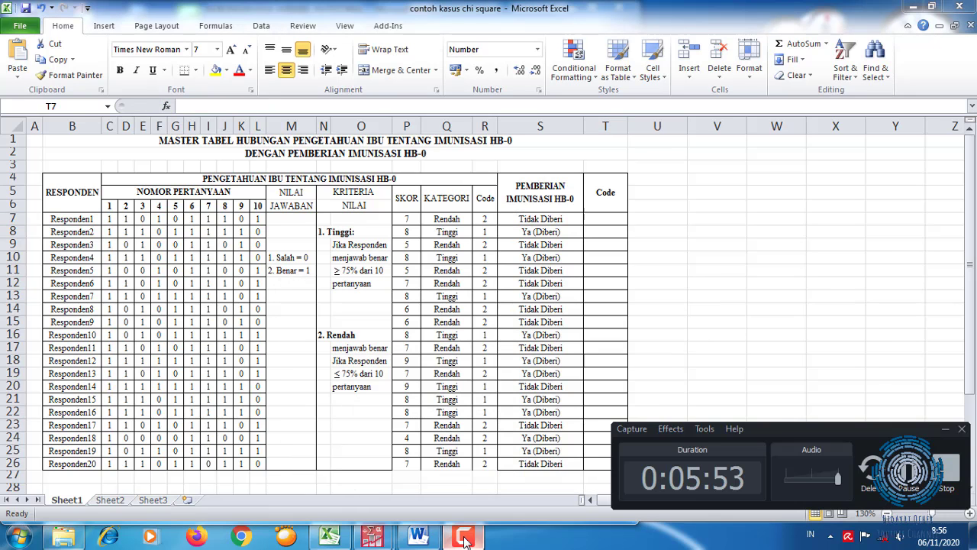
{"action": "left_click", "coordinate": [464, 539]}
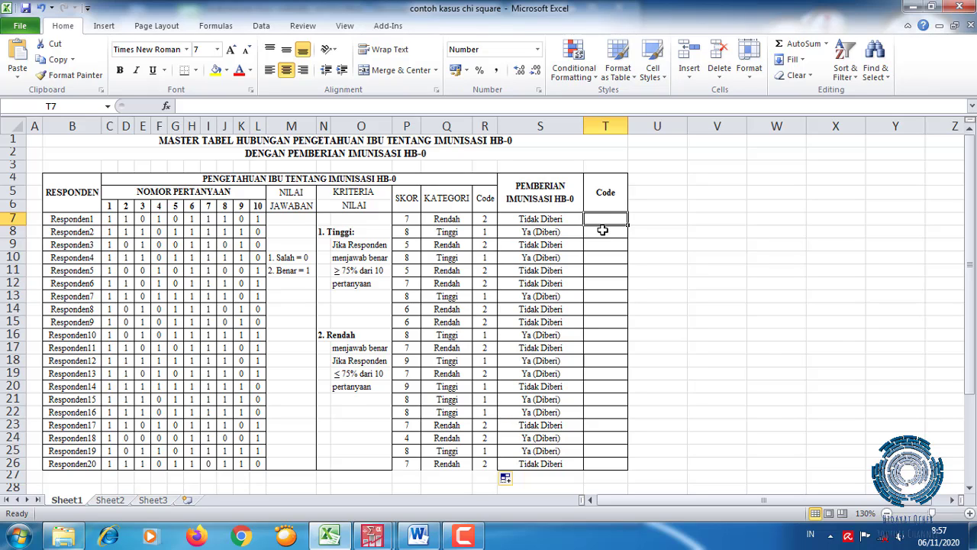
Step: Start an IF function in immunisation Code cell T7 with the logical test S7="Ya (Diberi)" in its function arguments
{"action": "type", "text": "=if"}
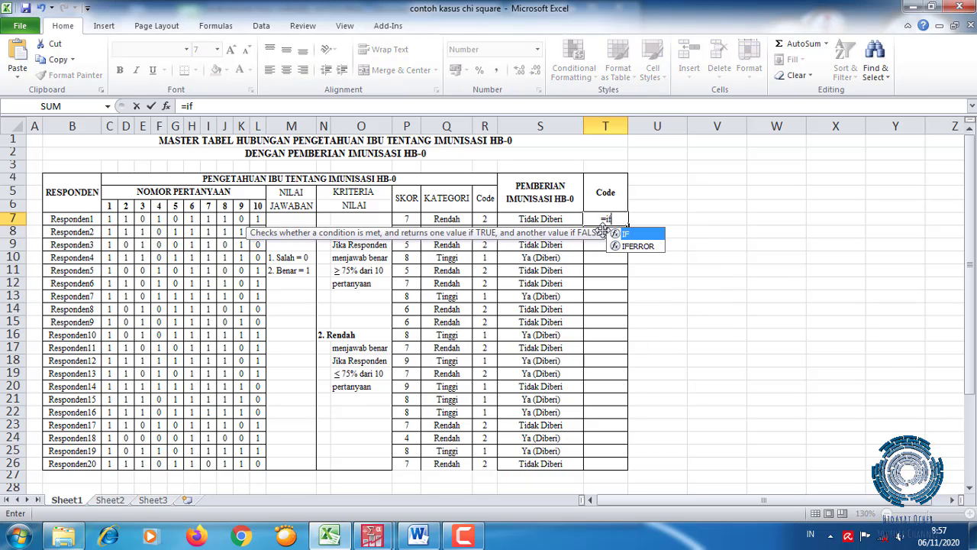
{"action": "type", "text": "("}
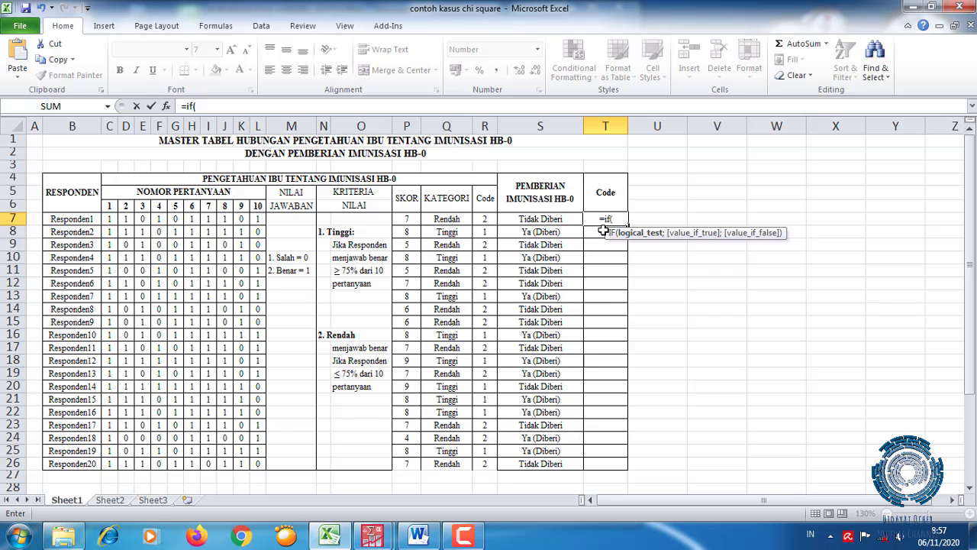
{"action": "left_click", "coordinate": [166, 106]}
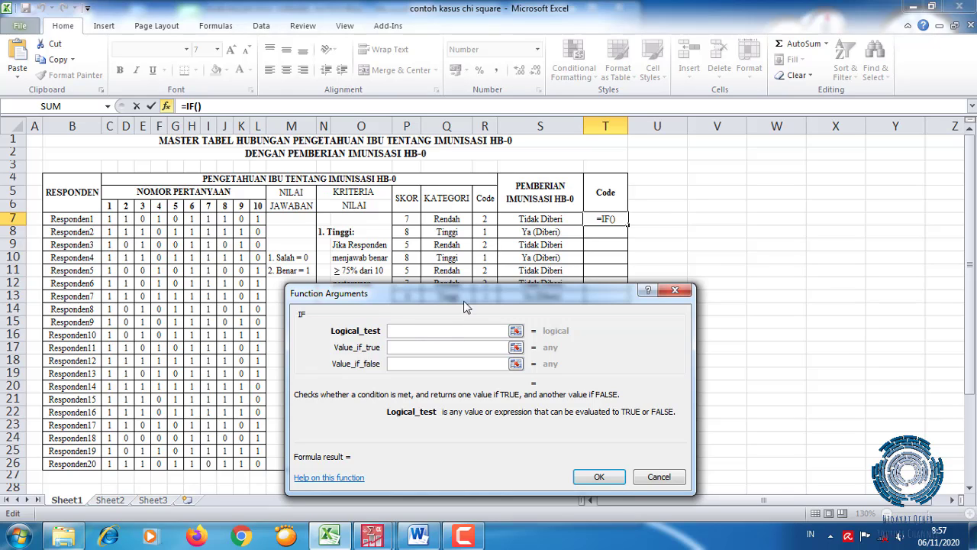
{"action": "left_click", "coordinate": [544, 219]}
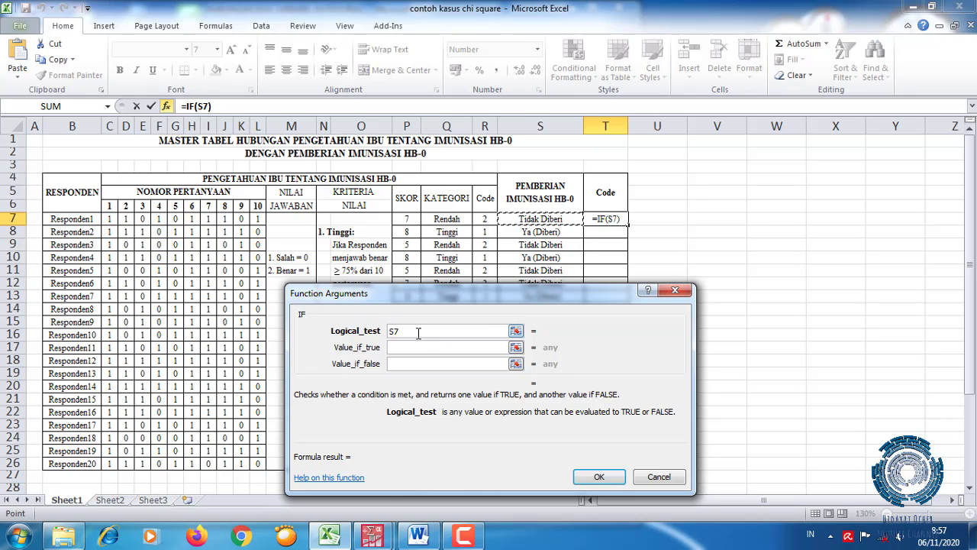
{"action": "type", "text": "="}
{"action": "type", "text": "\"Ya\""}
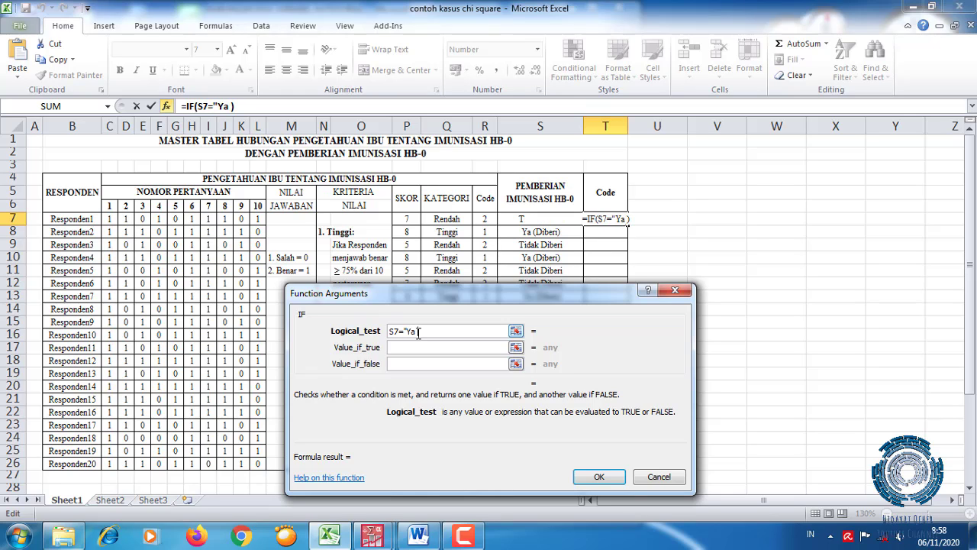
{"action": "type", "text": "Dibe"}
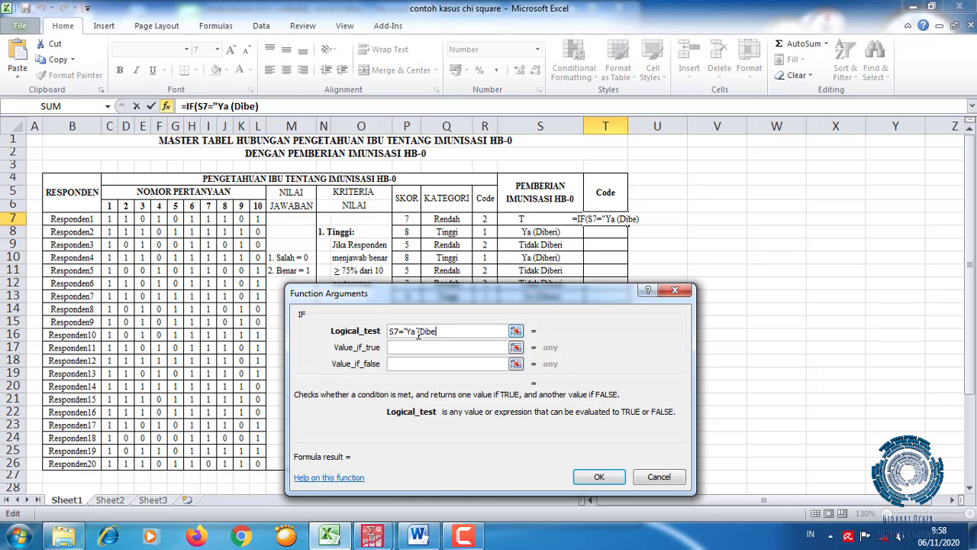
{"action": "key", "text": "BackSpace"}
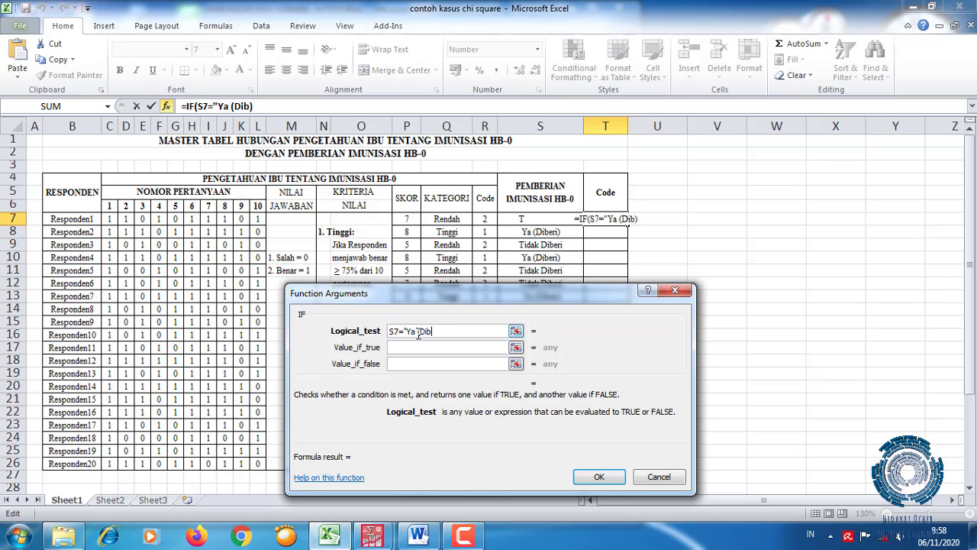
{"action": "type", "text": "eri"}
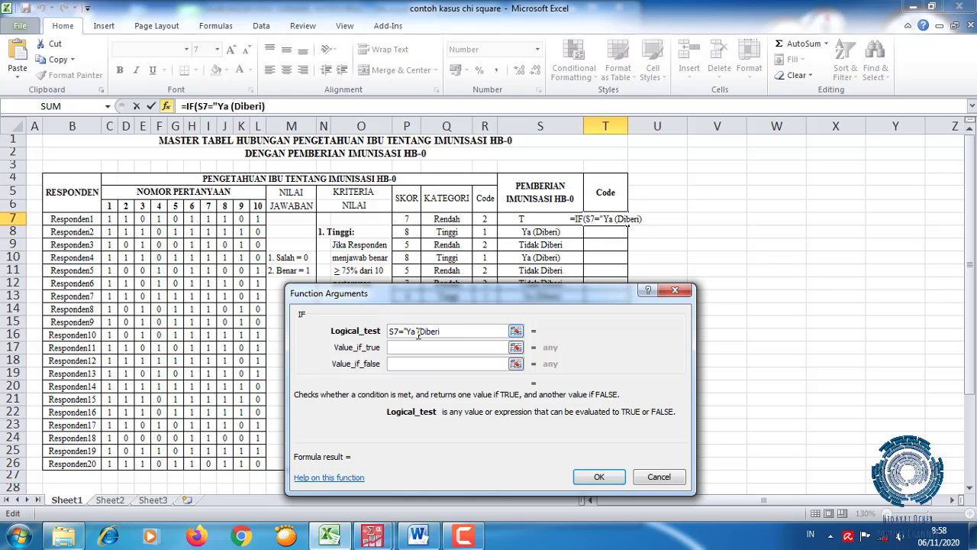
{"action": "type", "text": ")"}
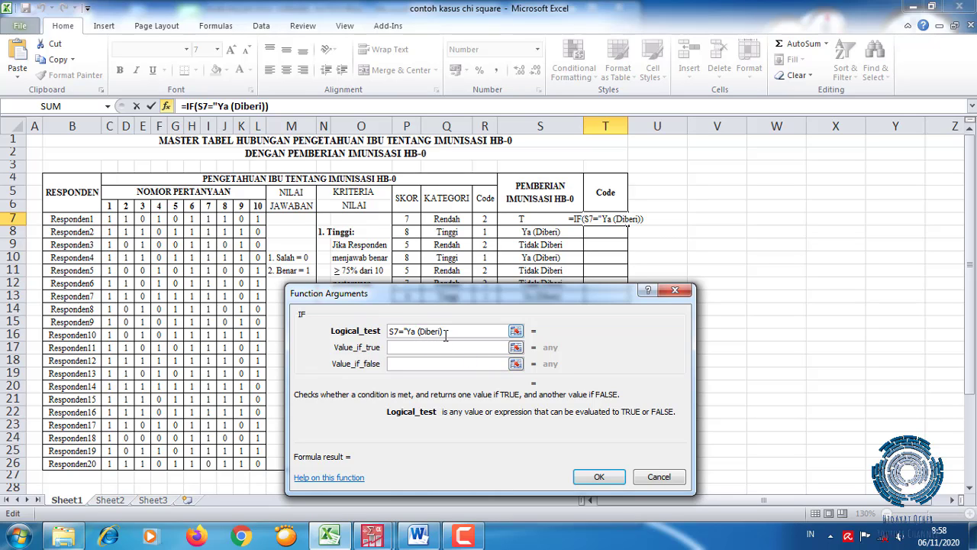
{"action": "type", "text": "\""}
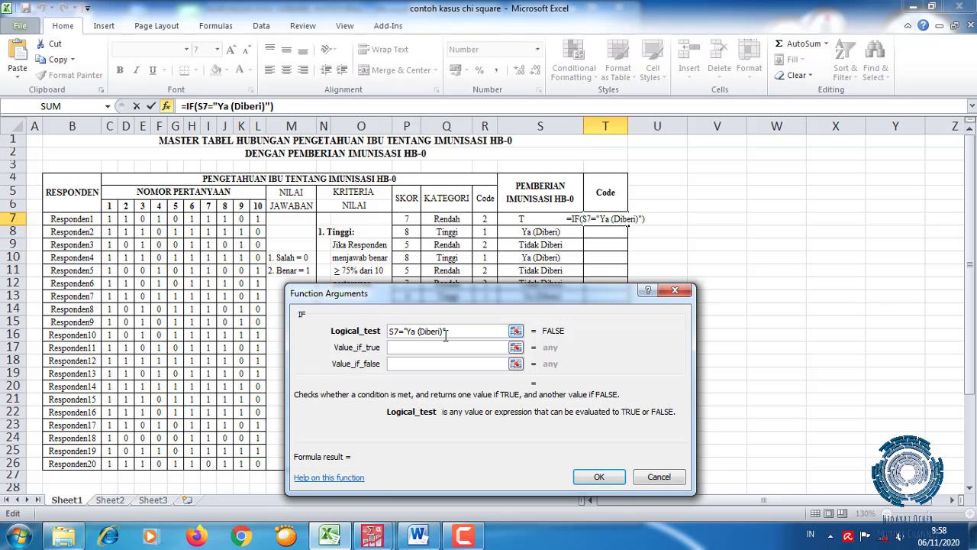
Step: Set the IF function's true value to 1 and its false value to 2, and enter the formula in T7
{"action": "left_click", "coordinate": [419, 348]}
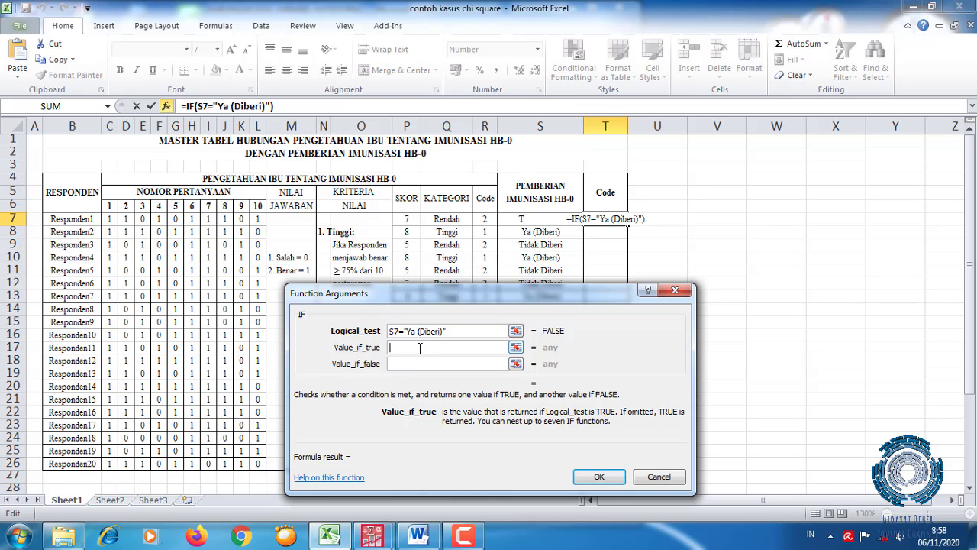
{"action": "type", "text": "1"}
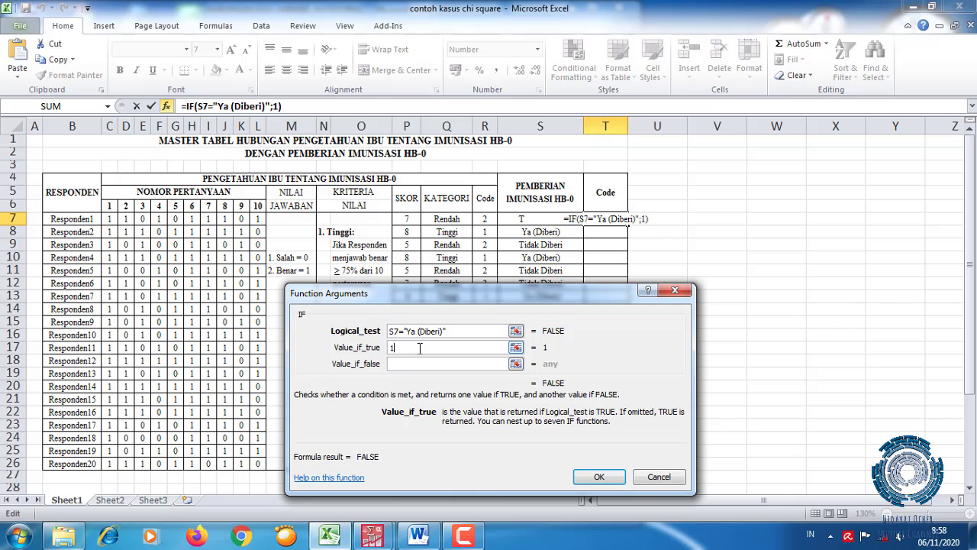
{"action": "left_click", "coordinate": [423, 367]}
{"action": "type", "text": "2"}
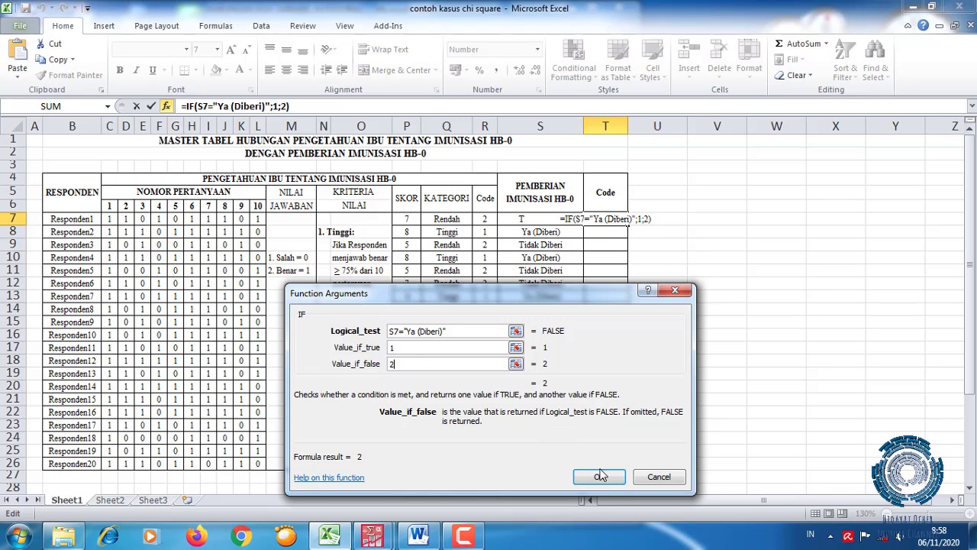
{"action": "left_click", "coordinate": [599, 476]}
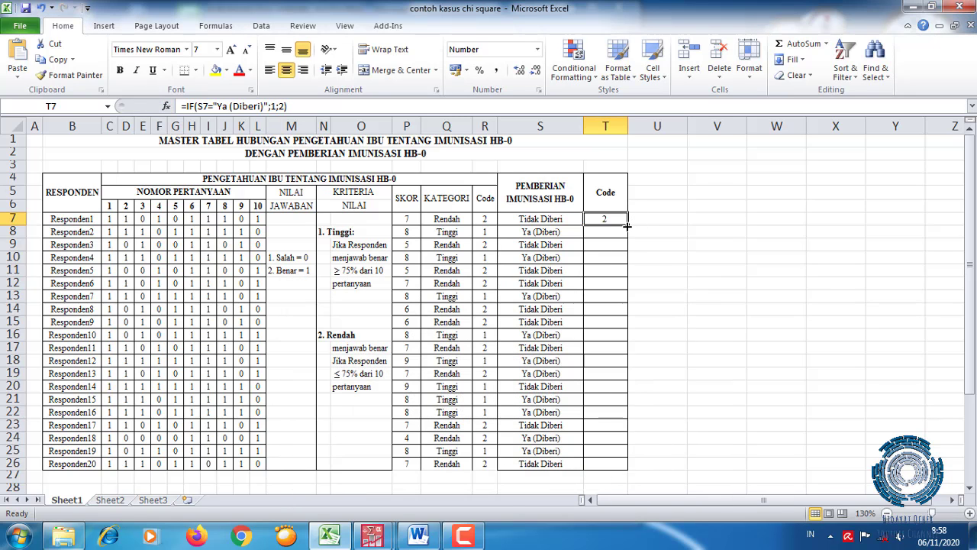
Step: Fill the immunisation Code formula from T7 down to T26 and check the codes in the first rows
{"action": "left_click_drag", "start_coordinate": [627, 224], "coordinate": [636, 467]}
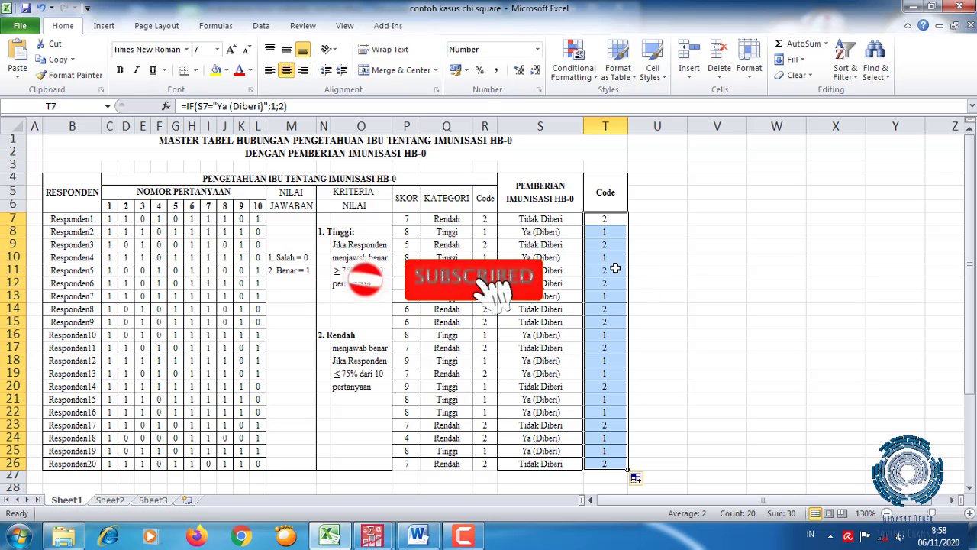
{"action": "left_click", "coordinate": [611, 231]}
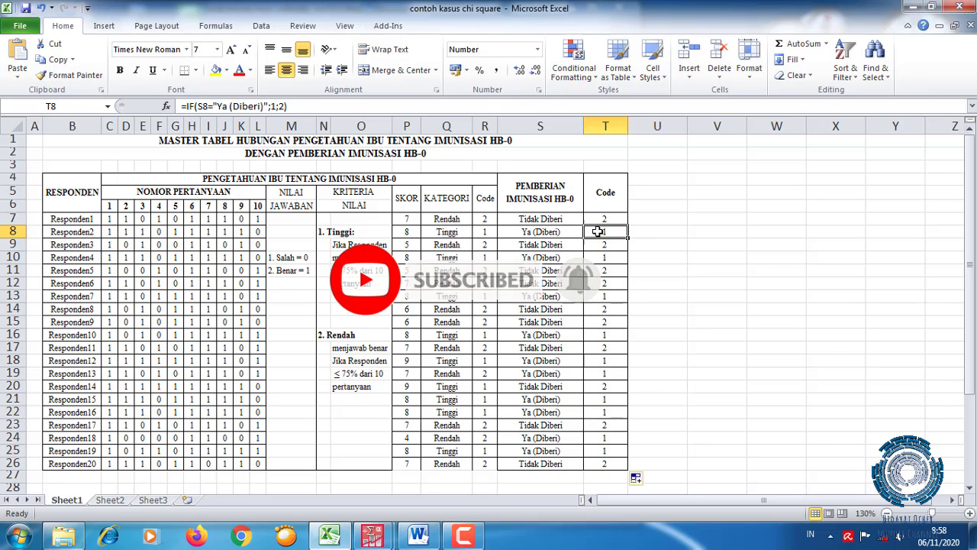
{"action": "left_click", "coordinate": [563, 219]}
{"action": "left_click", "coordinate": [613, 218]}
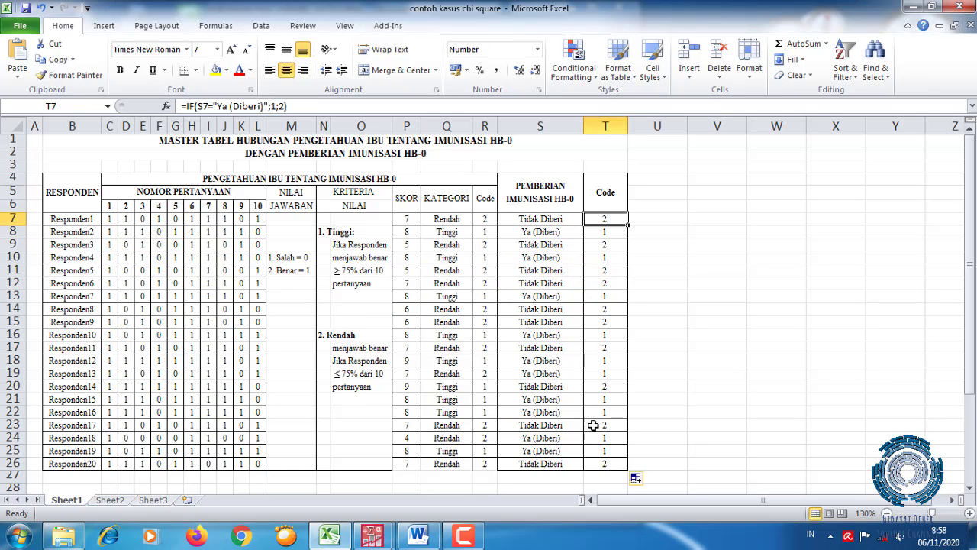
Step: Apply all borders to cells P26:R26 in the last respondent's row
{"action": "left_click_drag", "start_coordinate": [490, 463], "coordinate": [407, 464]}
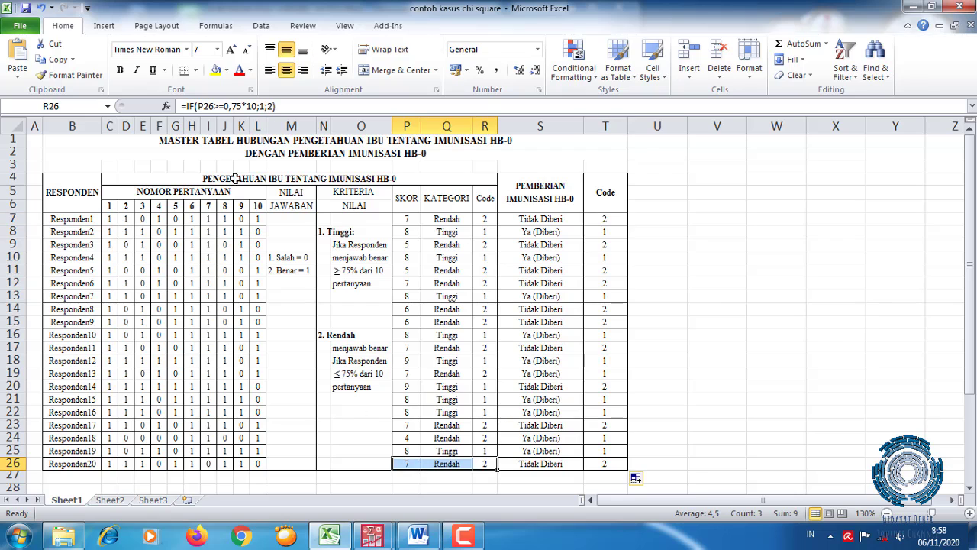
{"action": "left_click", "coordinate": [195, 70]}
{"action": "left_click", "coordinate": [240, 200]}
{"action": "left_click", "coordinate": [540, 322]}
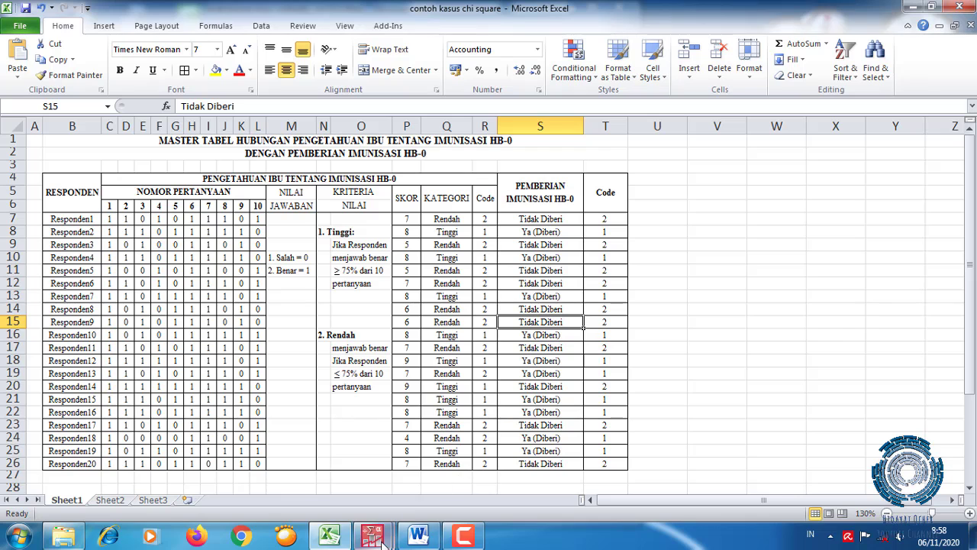
Step: Switch to the PASW Statistics Data Editor and show its Variable View
{"action": "mouse_move", "coordinate": [372, 535]}
{"action": "left_click", "coordinate": [309, 459]}
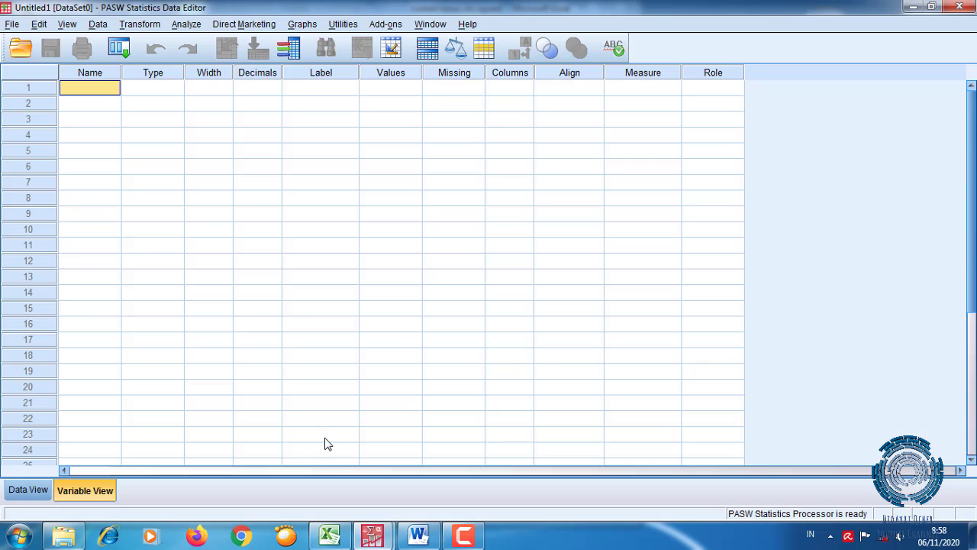
{"action": "left_click", "coordinate": [34, 490]}
{"action": "left_click", "coordinate": [79, 487]}
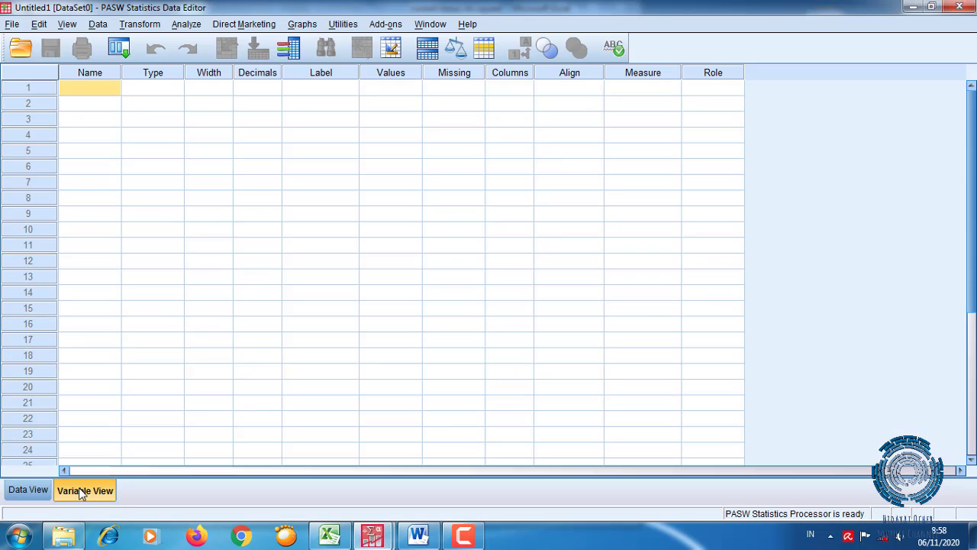
Step: Define two variables named Pengetahuan and Pemberian_Imunisasi in the first two rows
{"action": "left_click", "coordinate": [97, 88]}
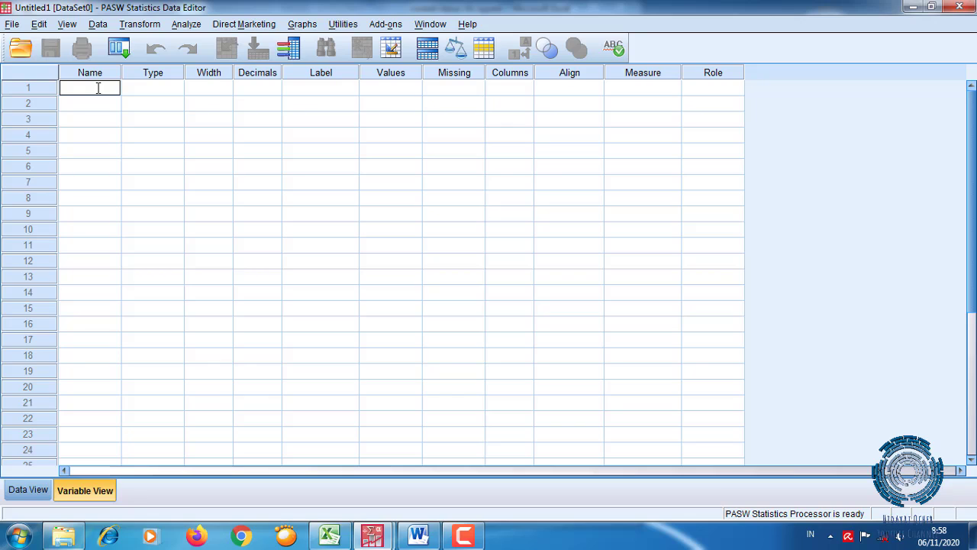
{"action": "type", "text": "Pengetahuan"}
{"action": "key", "text": "Return"}
{"action": "left_click", "coordinate": [72, 105]}
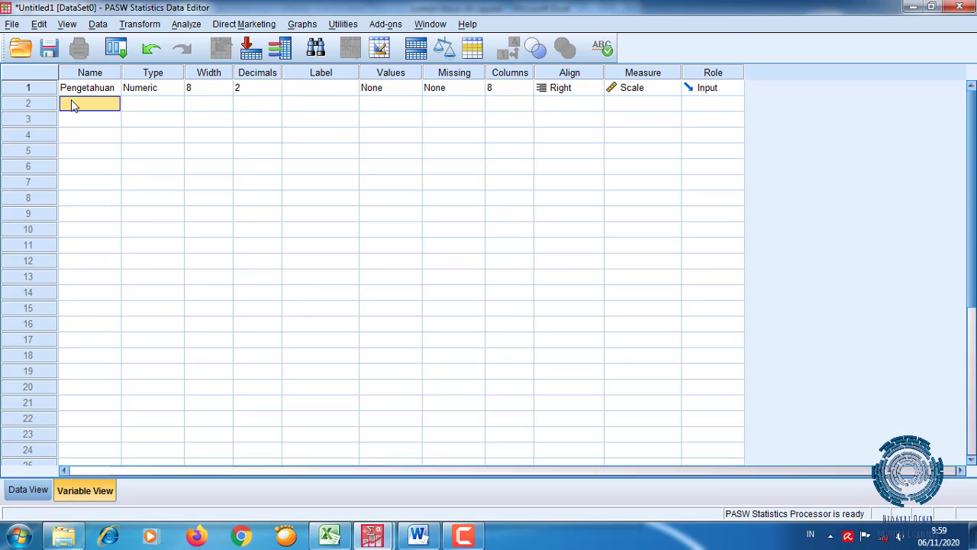
{"action": "type", "text": "Pemberian_Imunisasi"}
{"action": "left_click", "coordinate": [369, 121]}
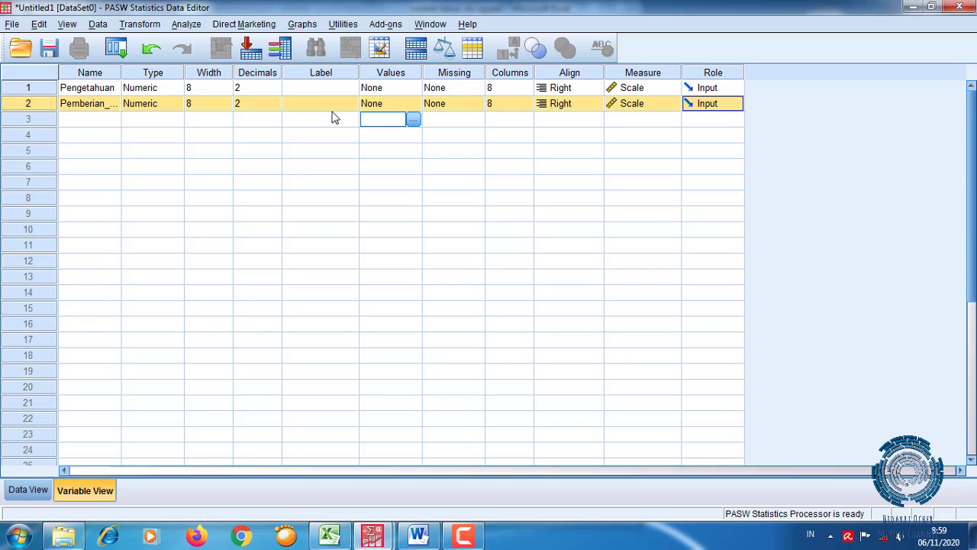
Step: Label the Pengetahuan variable "Pengetahuan Tentang Imunisasi HB-0"
{"action": "left_click", "coordinate": [312, 89]}
{"action": "left_click", "coordinate": [312, 88]}
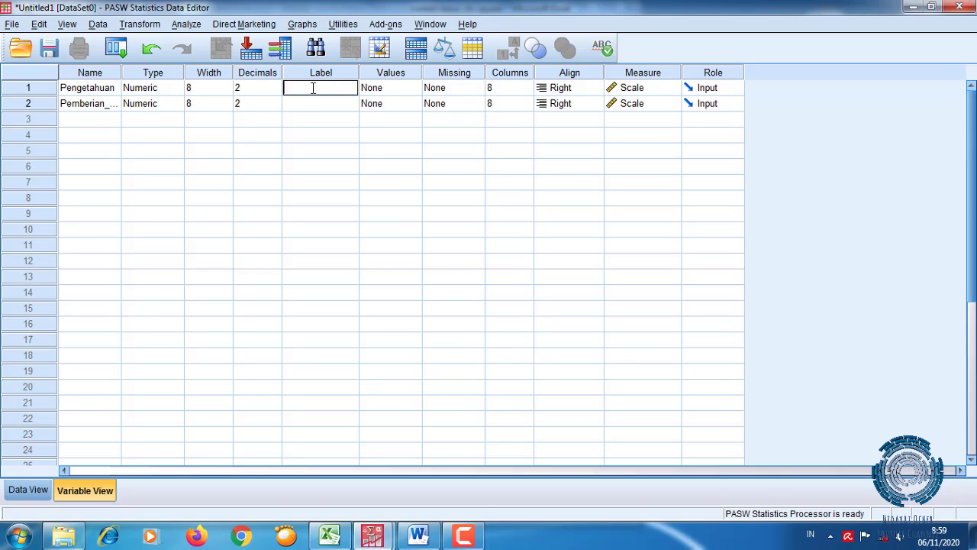
{"action": "type", "text": "Pengetahuan Tentang"}
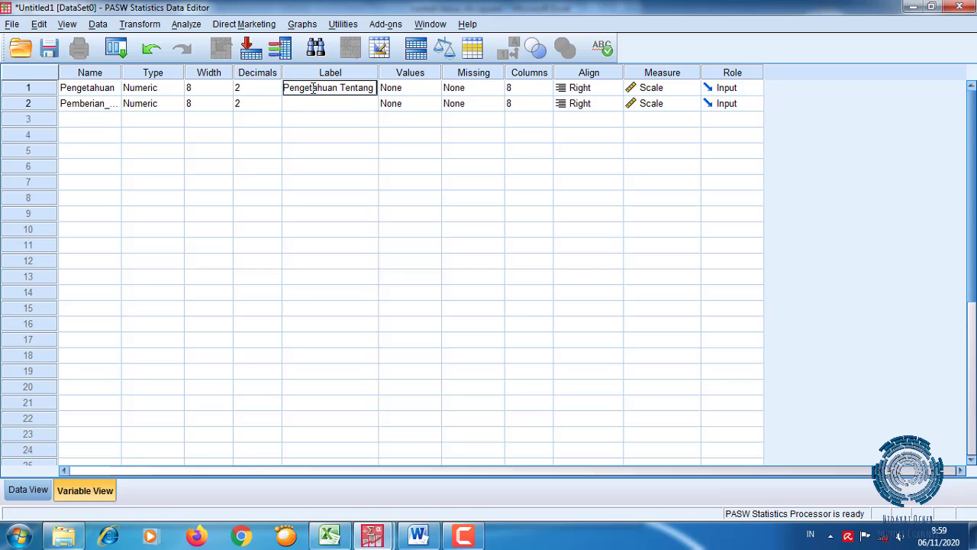
{"action": "type", "text": " Imu"}
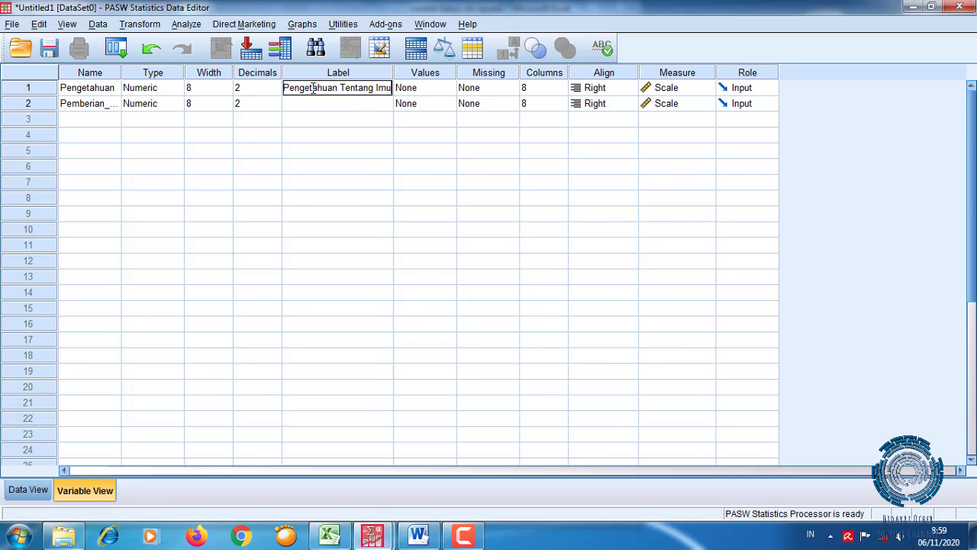
{"action": "type", "text": "nisasi"}
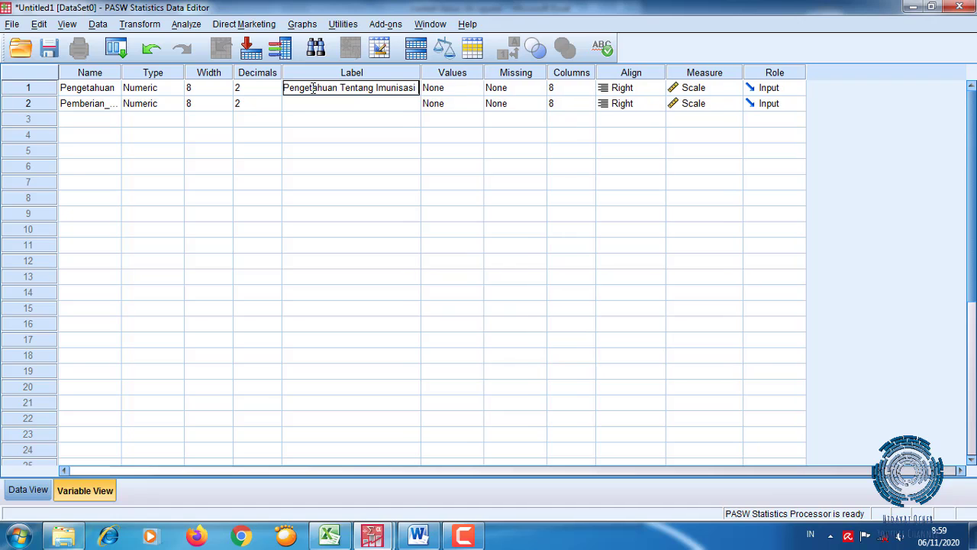
{"action": "type", "text": " HB-0"}
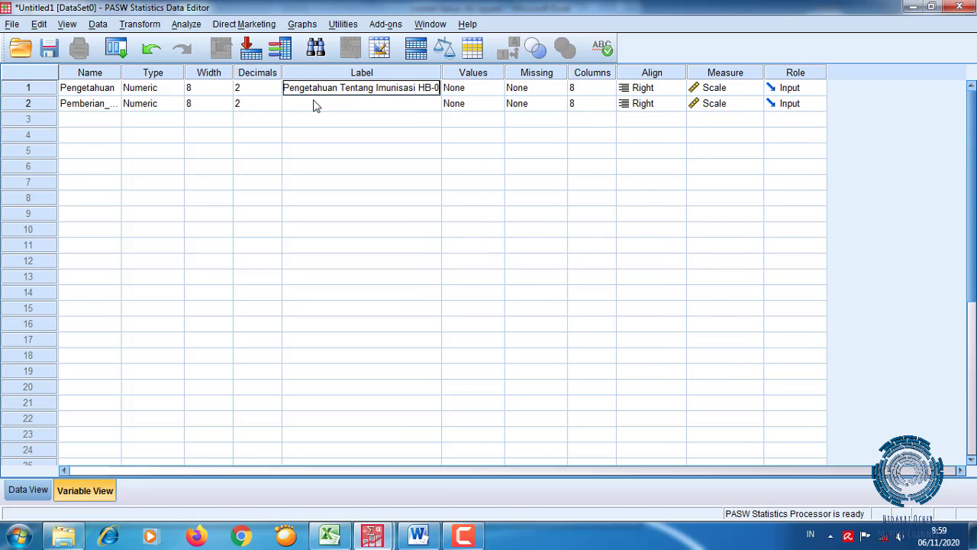
Step: Label the Pemberian_Imunisasi variable "Pemberian Imunisasi HB-0"
{"action": "left_click", "coordinate": [314, 105]}
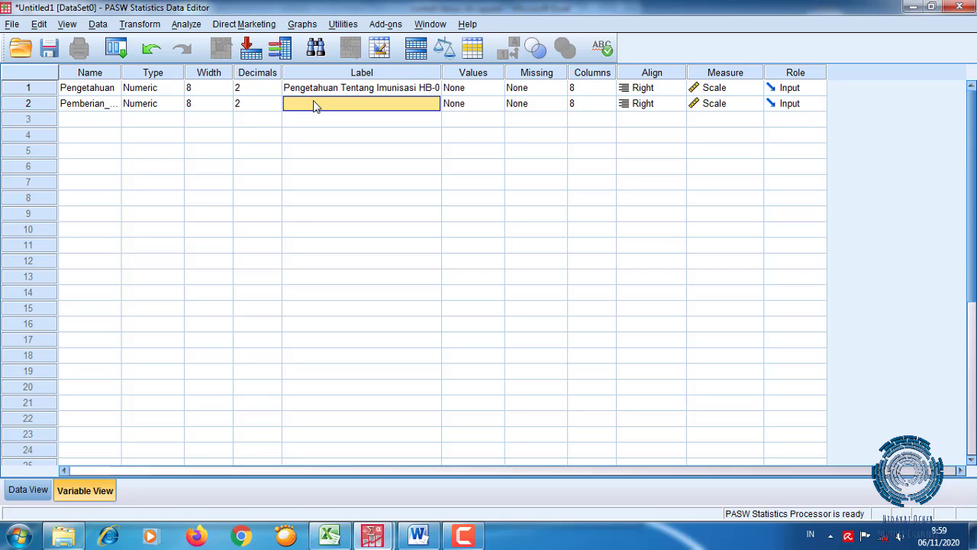
{"action": "type", "text": "Pem"}
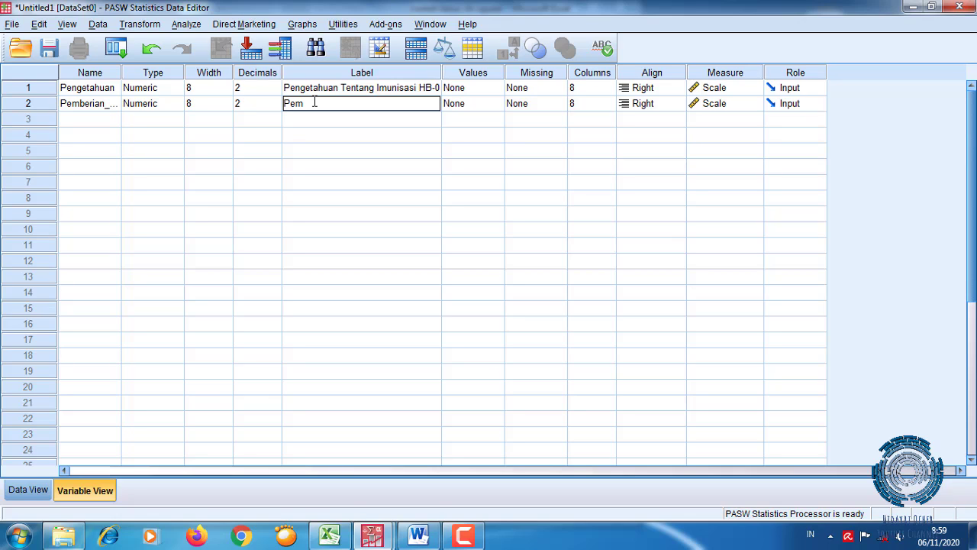
{"action": "key", "text": "BackSpace"}
{"action": "key", "text": "BackSpace"}
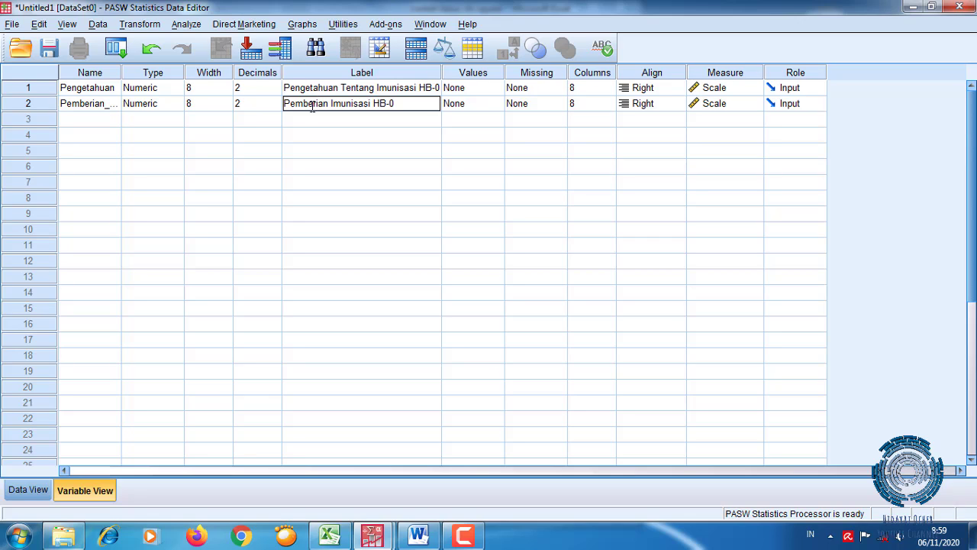
Step: Set the decimals of both the Pengetahuan and Pemberian_Imunisasi variables to 0
{"action": "left_click", "coordinate": [276, 88]}
{"action": "double_click", "coordinate": [275, 93]}
{"action": "left_click", "coordinate": [277, 104]}
{"action": "double_click", "coordinate": [276, 107]}
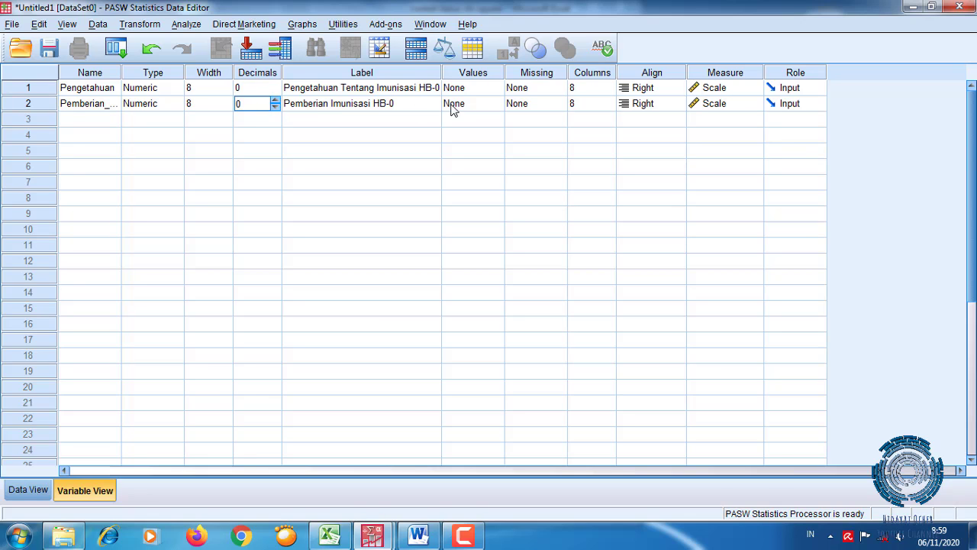
Step: Define the value labels of the Pengetahuan variable as 1 = "Tinggi" and 2 = "Rendah"
{"action": "left_click", "coordinate": [496, 89]}
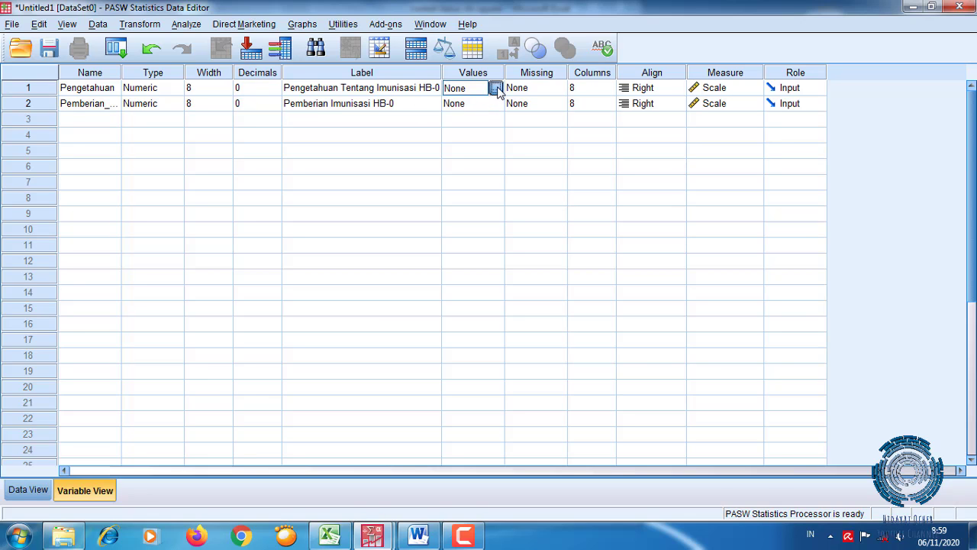
{"action": "left_click", "coordinate": [496, 88]}
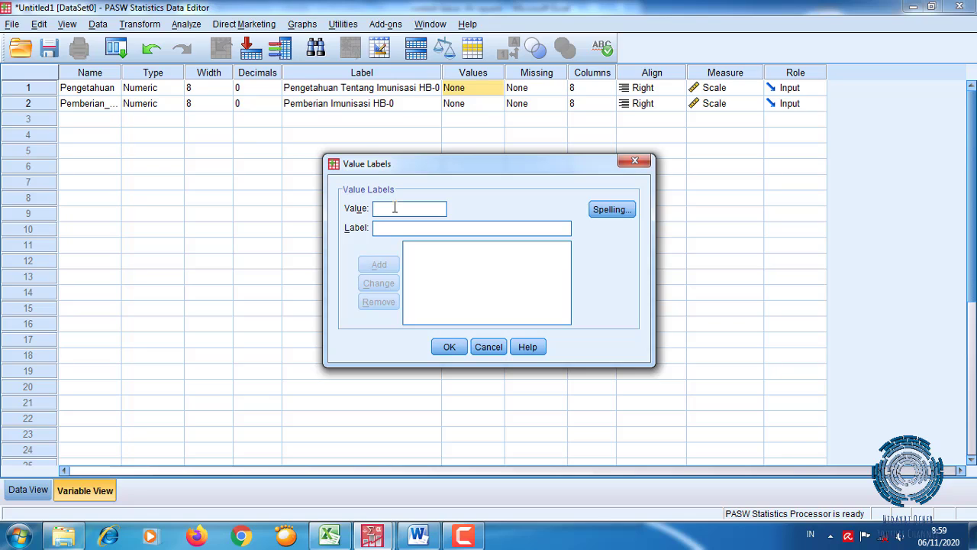
{"action": "type", "text": "1"}
{"action": "type", "text": "Tinggi"}
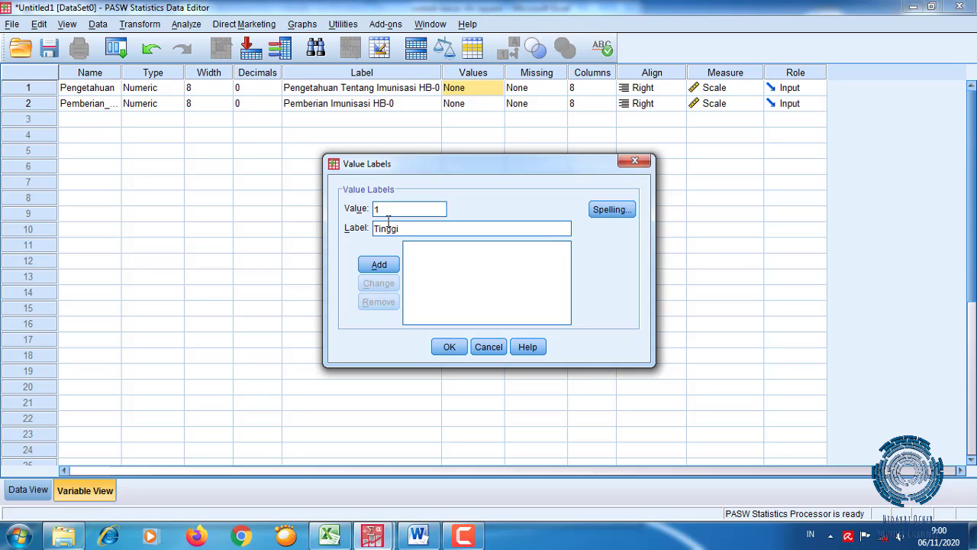
{"action": "left_click", "coordinate": [382, 267]}
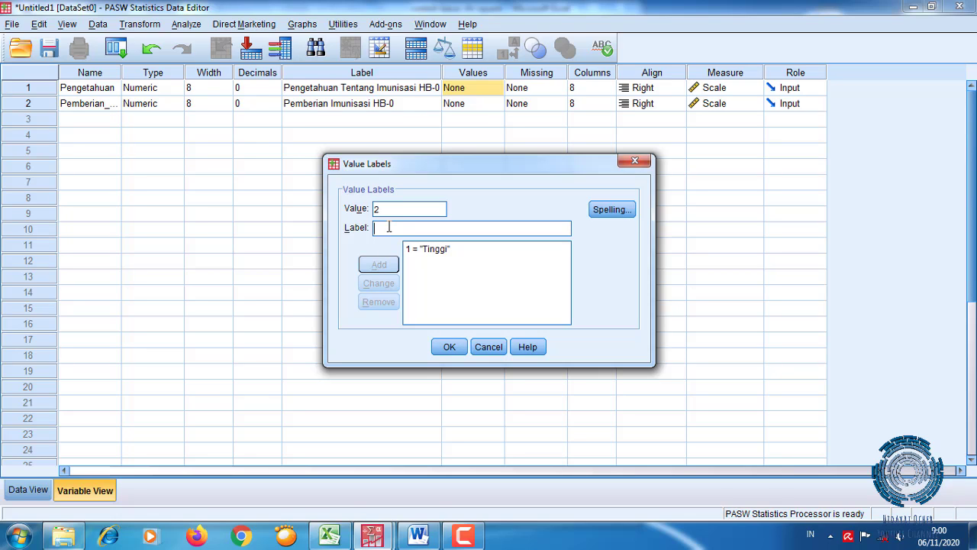
{"action": "type", "text": "Ren"}
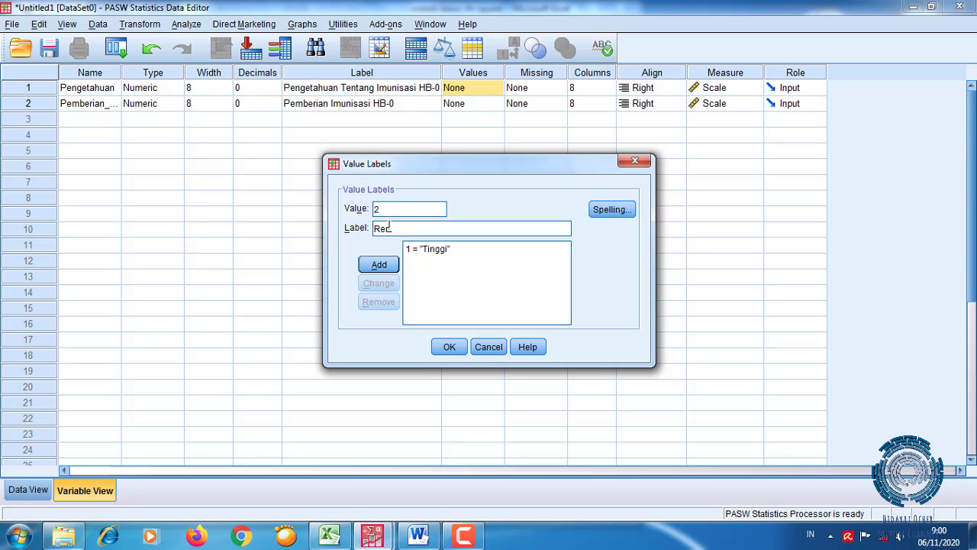
{"action": "type", "text": "dah"}
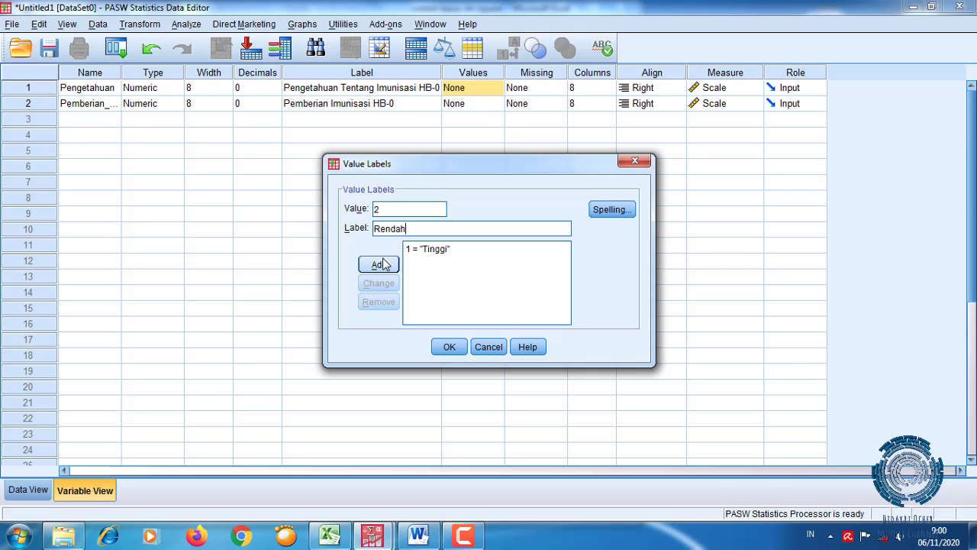
{"action": "left_click", "coordinate": [382, 262]}
{"action": "left_click", "coordinate": [448, 347]}
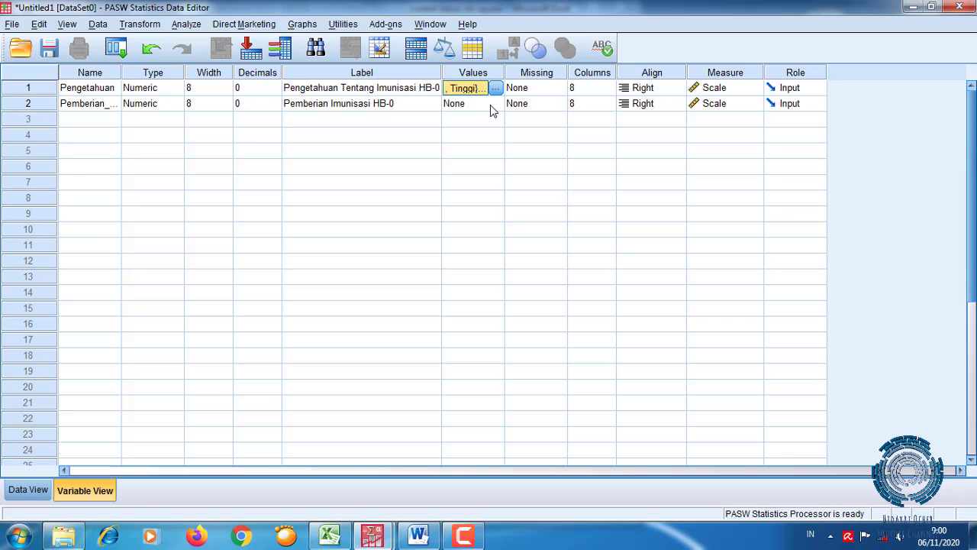
Step: Define the value labels of the Pemberian_Imunisasi variable as 1 = "Ya (Diberi)" and 2 = "Tidak diberi"
{"action": "left_click", "coordinate": [492, 106]}
{"action": "left_click", "coordinate": [496, 104]}
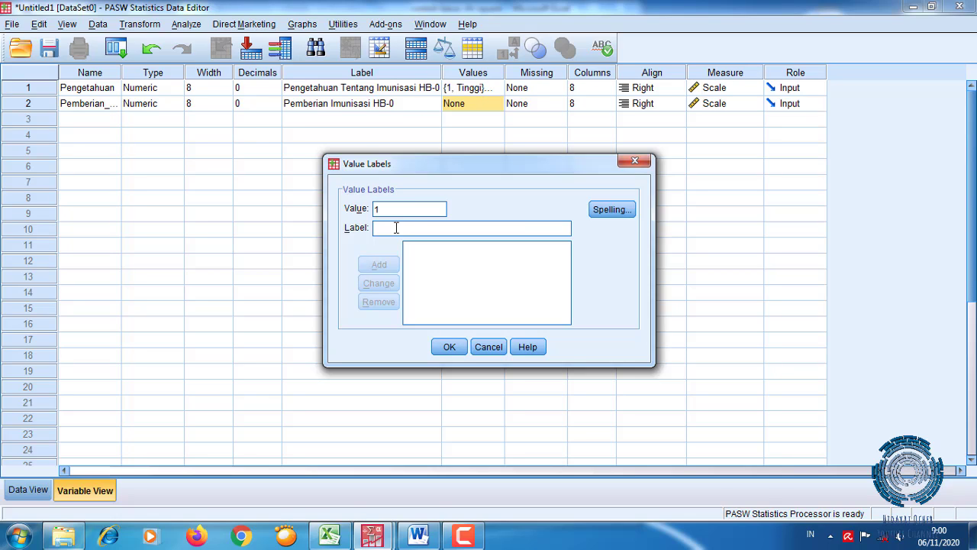
{"action": "type", "text": "Ya"}
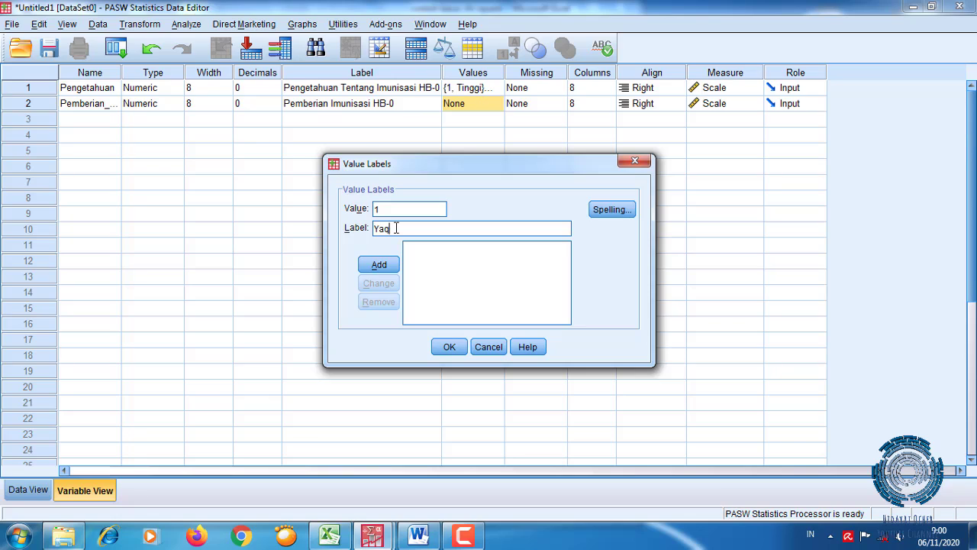
{"action": "type", "text": " (Diberi)"}
{"action": "left_click", "coordinate": [391, 264]}
{"action": "type", "text": "2"}
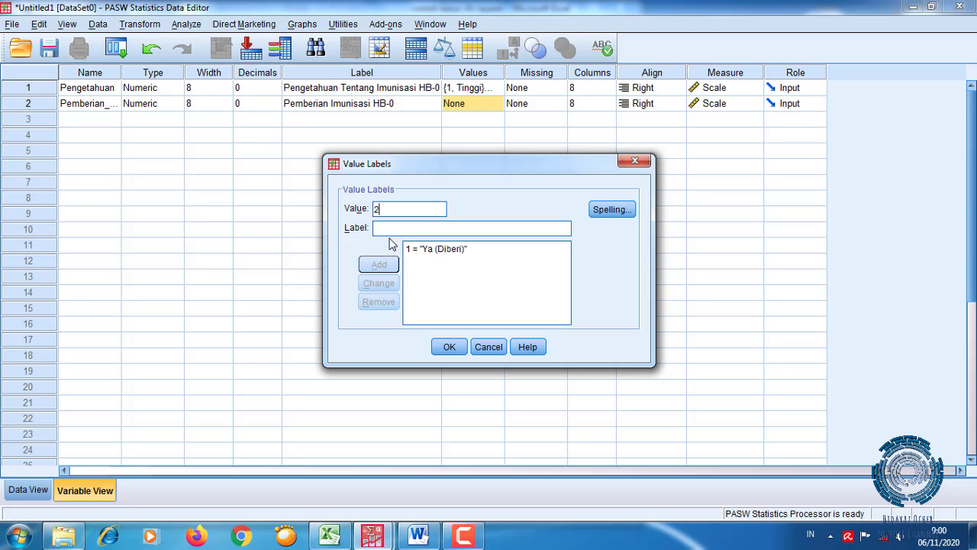
{"action": "left_click", "coordinate": [388, 229]}
{"action": "type", "text": "Ti"}
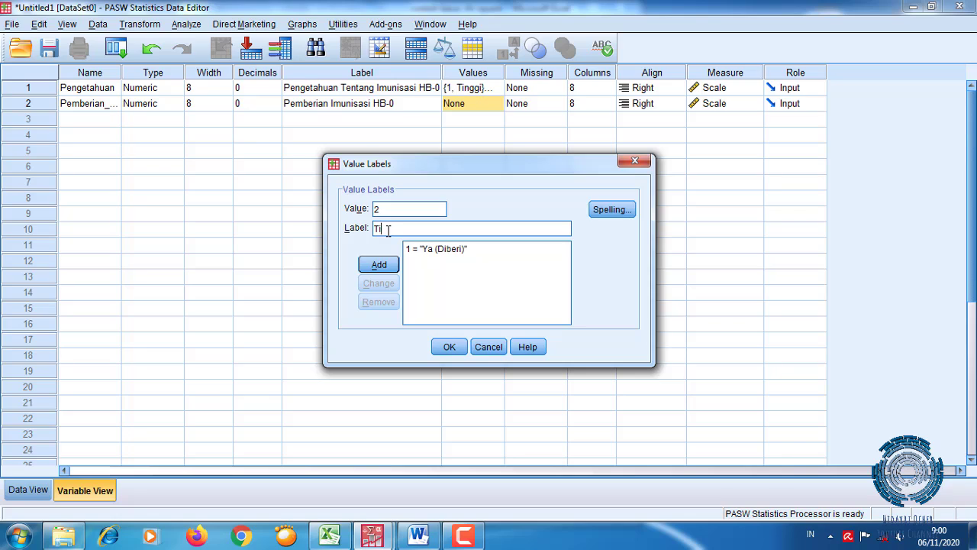
{"action": "type", "text": "dak diberi"}
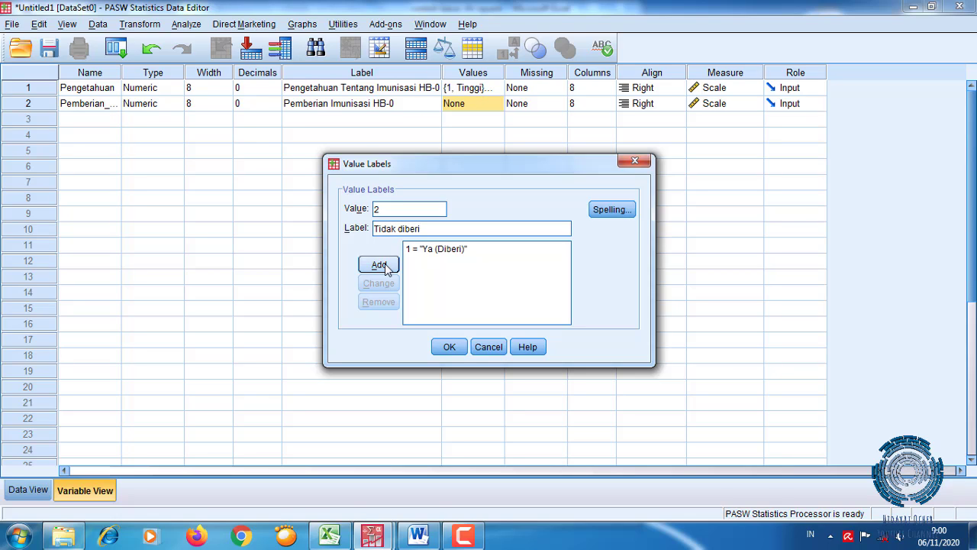
{"action": "left_click", "coordinate": [379, 265]}
{"action": "left_click", "coordinate": [447, 347]}
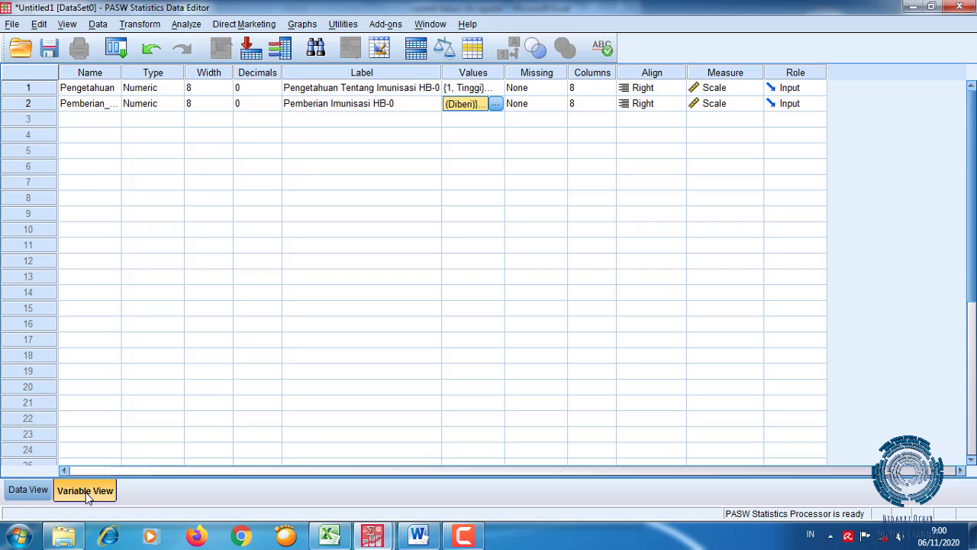
Step: Copy the knowledge codes in R7:R26 of the Excel sheet into the Pengetahuan column of the PASW Statistics data, starting at case 1
{"action": "left_click", "coordinate": [31, 493]}
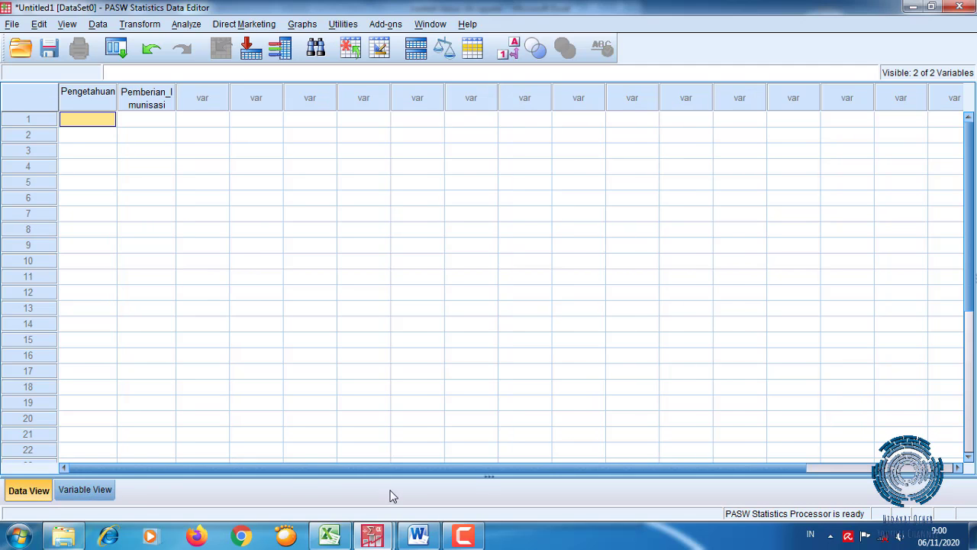
{"action": "left_click", "coordinate": [329, 536]}
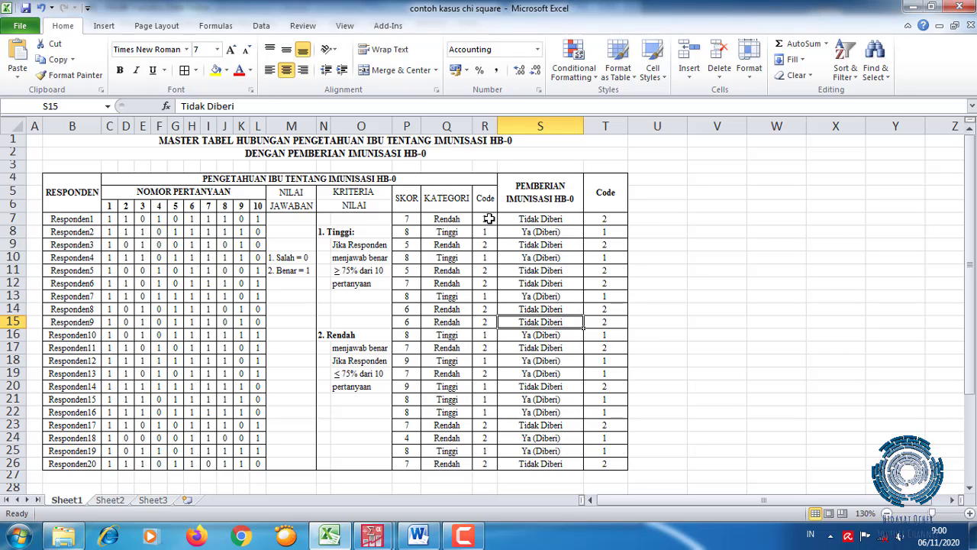
{"action": "left_click_drag", "start_coordinate": [489, 219], "coordinate": [489, 466]}
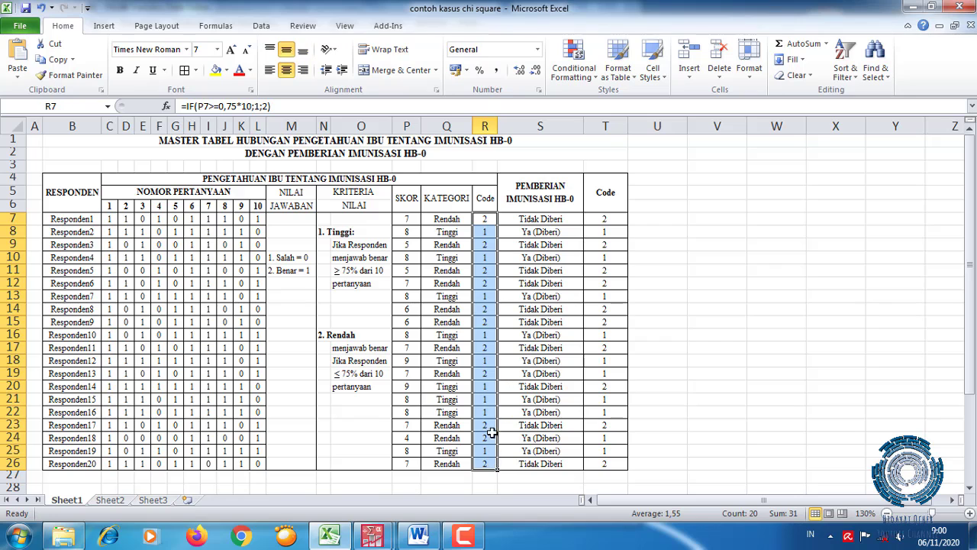
{"action": "right_click", "coordinate": [489, 351]}
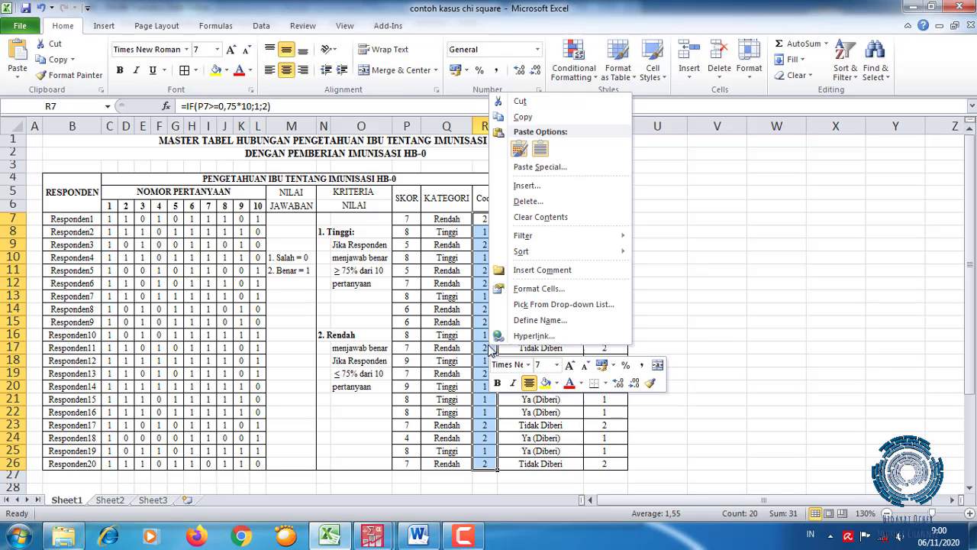
{"action": "left_click", "coordinate": [523, 117]}
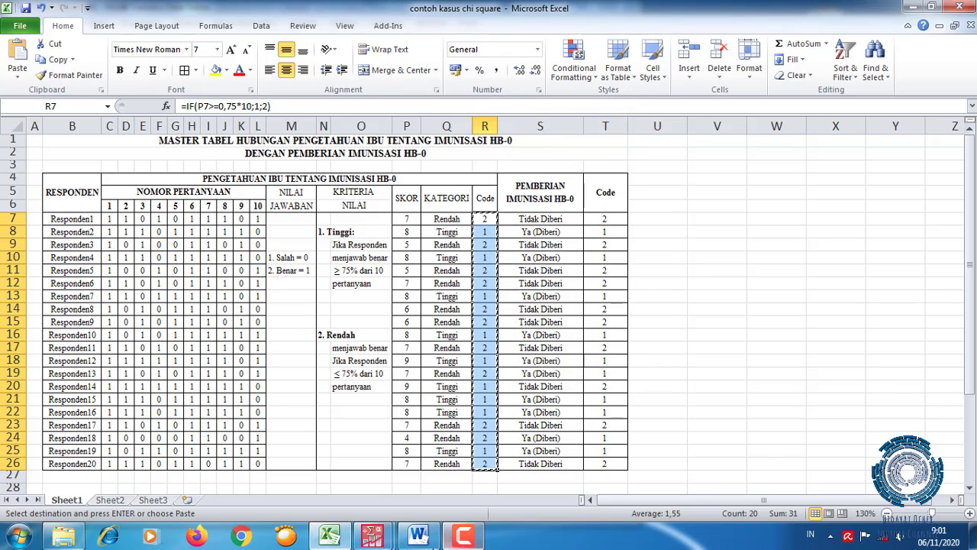
{"action": "left_click", "coordinate": [274, 496]}
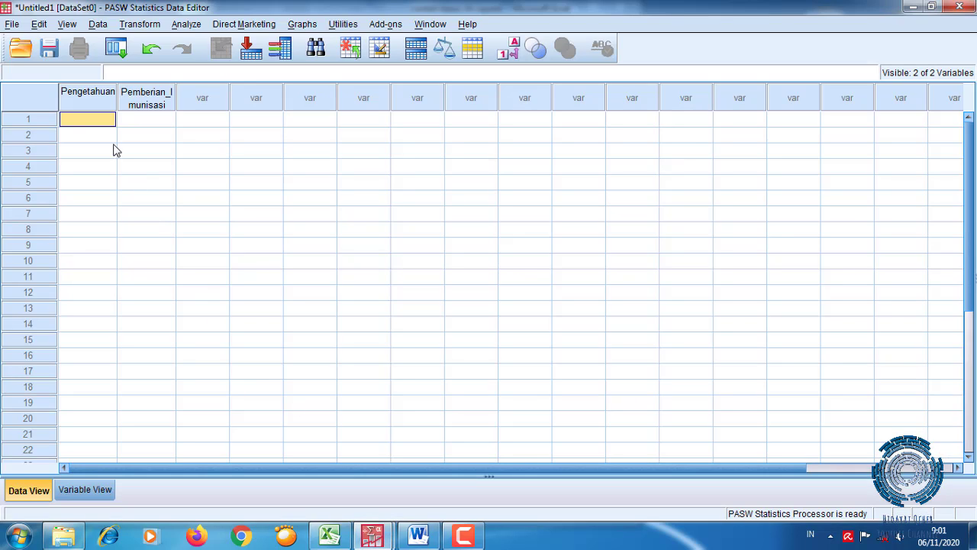
{"action": "right_click", "coordinate": [99, 124]}
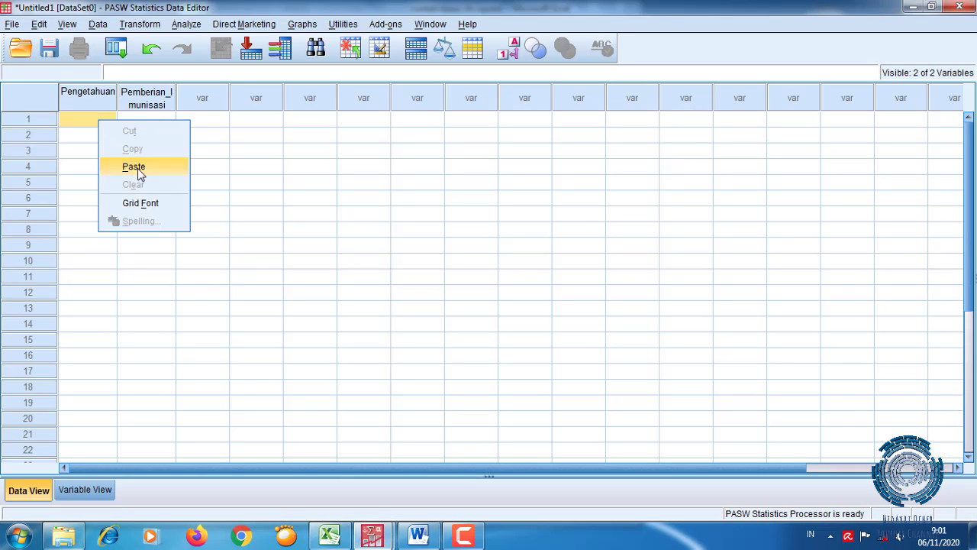
{"action": "left_click", "coordinate": [78, 167]}
Step: Copy the immunisation codes in T7:T26 of the Excel sheet into the Pemberian_Imunisasi column in PASW Statistics, starting at case 1
{"action": "left_click", "coordinate": [330, 536]}
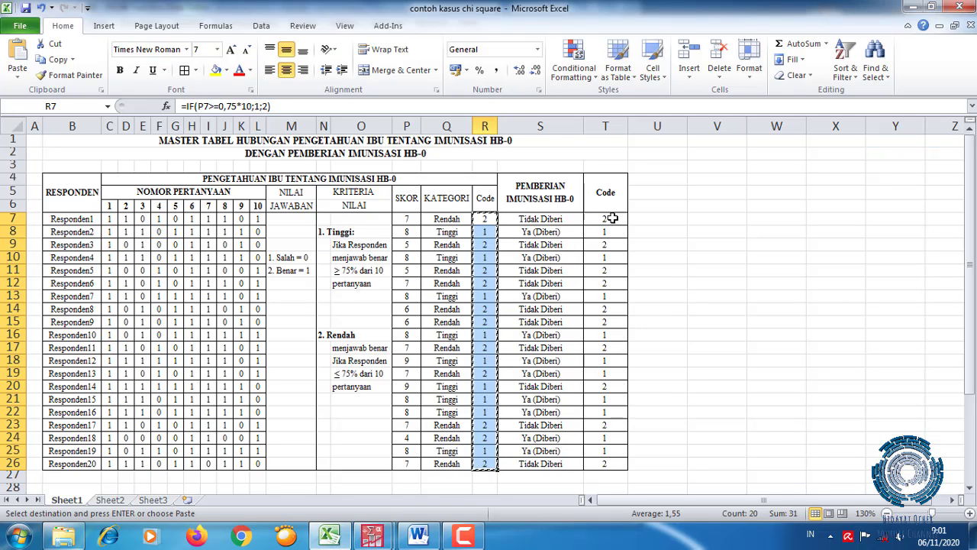
{"action": "left_click_drag", "start_coordinate": [607, 220], "coordinate": [616, 461]}
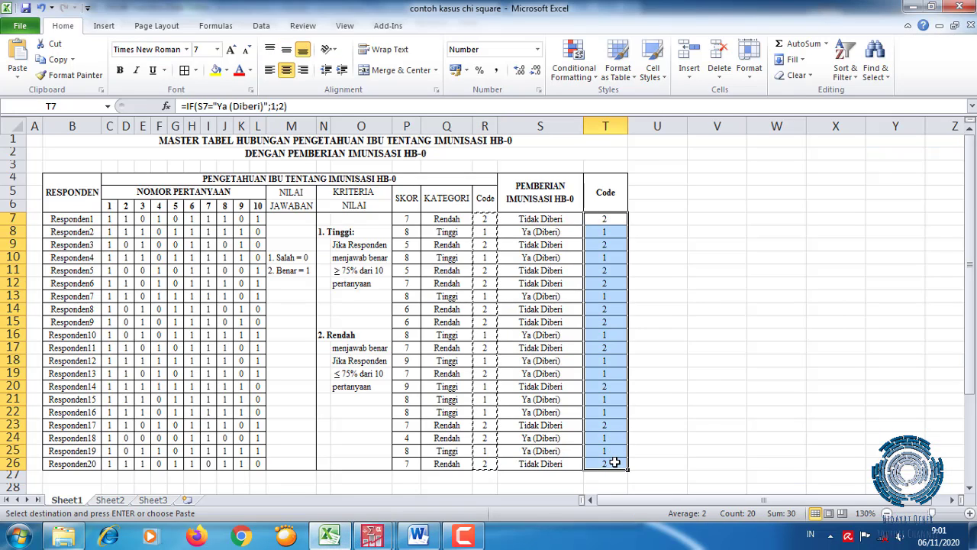
{"action": "right_click", "coordinate": [617, 401]}
{"action": "left_click", "coordinate": [649, 170]}
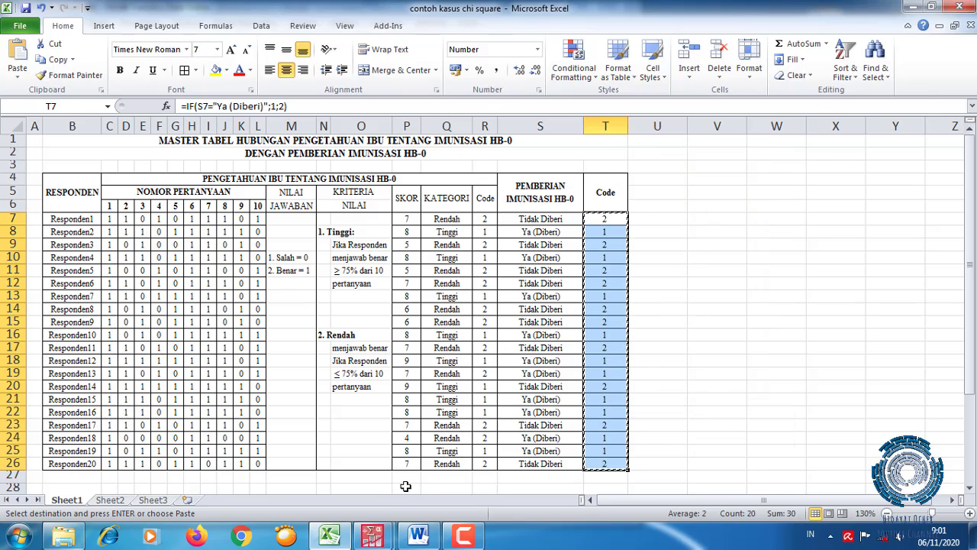
{"action": "mouse_move", "coordinate": [372, 534]}
{"action": "left_click", "coordinate": [300, 461]}
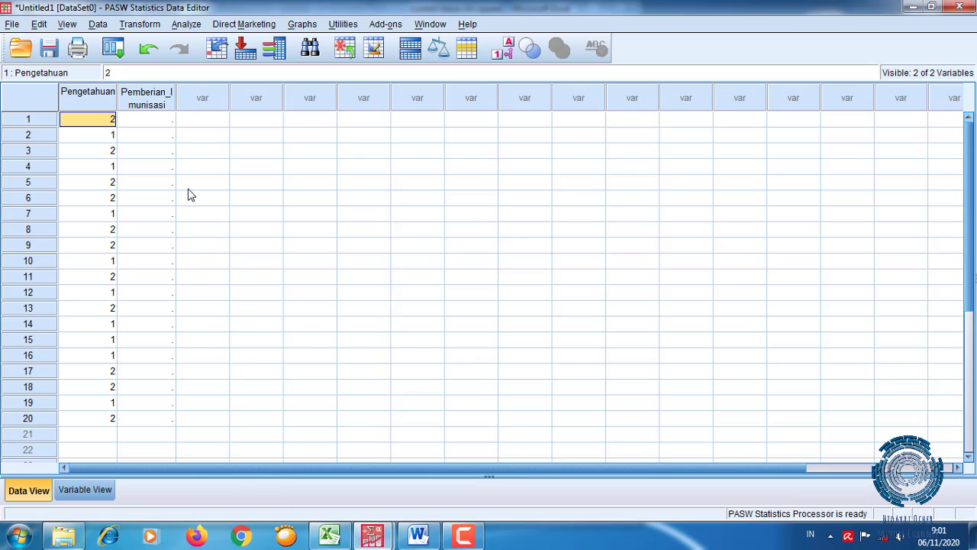
{"action": "right_click", "coordinate": [160, 124]}
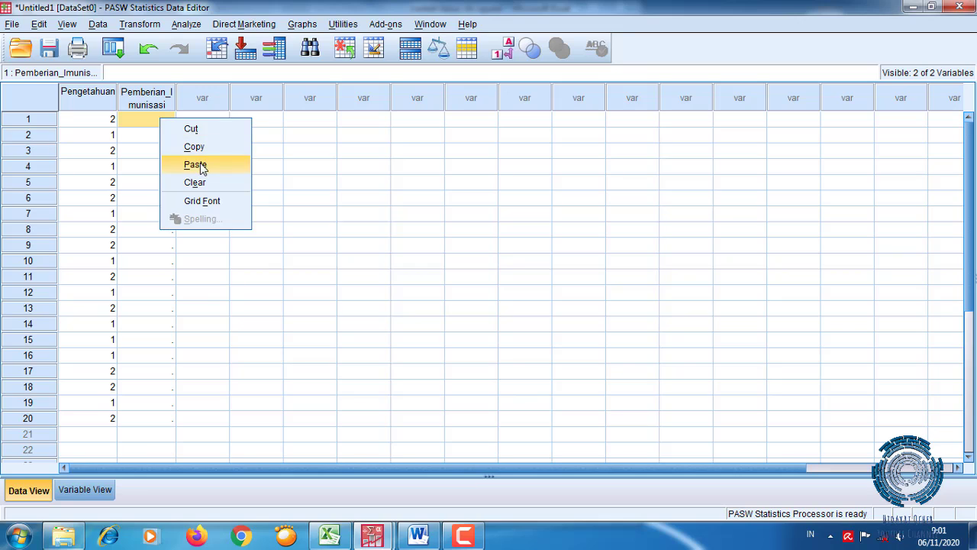
{"action": "left_click", "coordinate": [192, 163]}
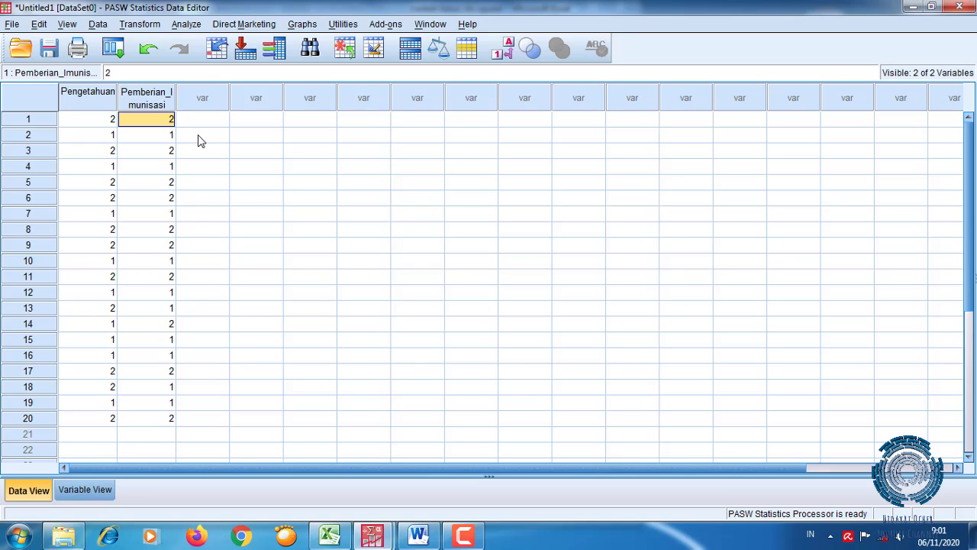
Step: Run Frequencies with frequency tables for both the Pengetahuan and Pemberian_Imunisasi variables and review the output tables
{"action": "left_click", "coordinate": [186, 24]}
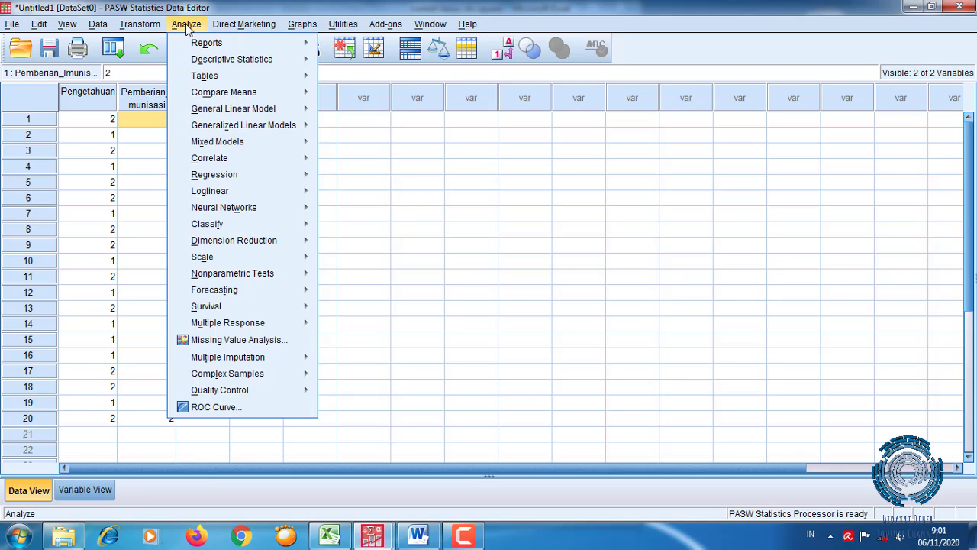
{"action": "mouse_move", "coordinate": [200, 63]}
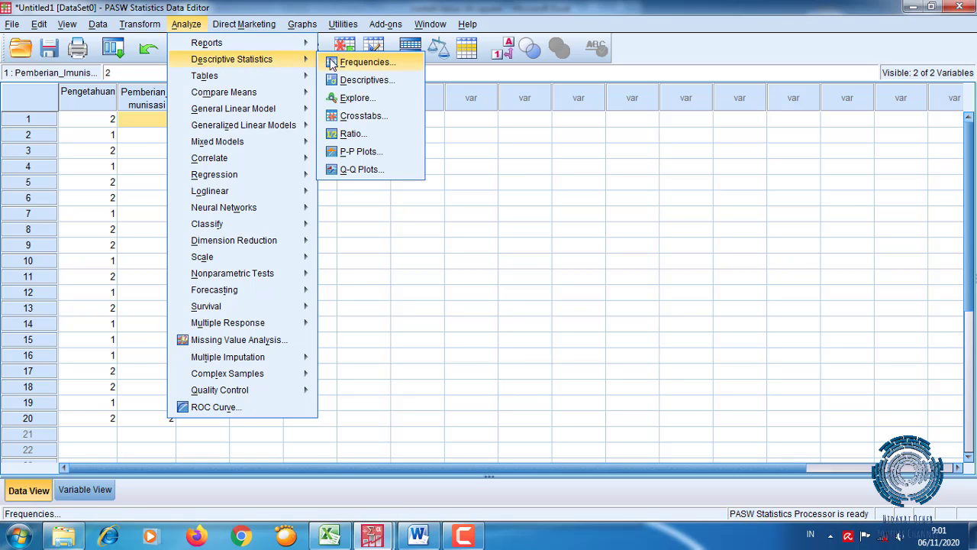
{"action": "left_click", "coordinate": [374, 62]}
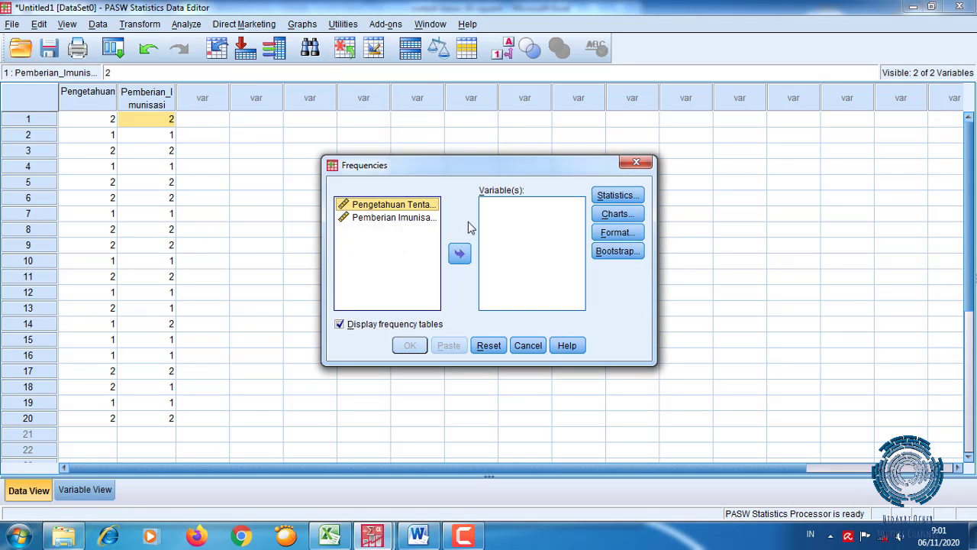
{"action": "left_click", "coordinate": [410, 217], "text": "shift"}
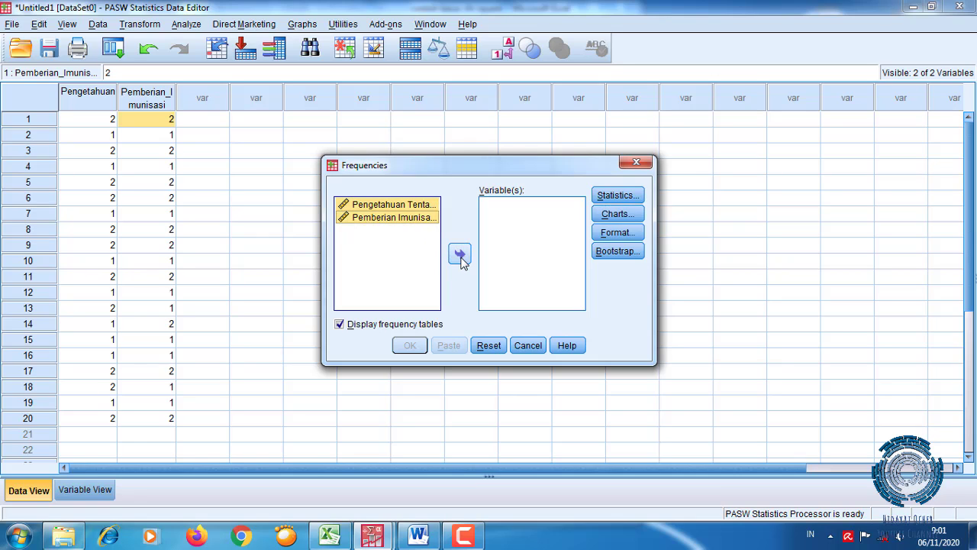
{"action": "left_click", "coordinate": [460, 256]}
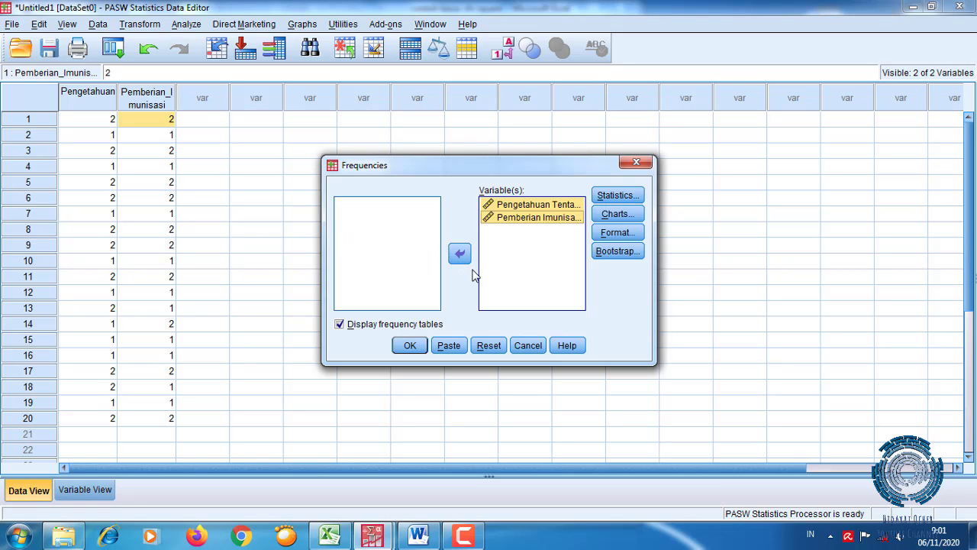
{"action": "left_click", "coordinate": [414, 346]}
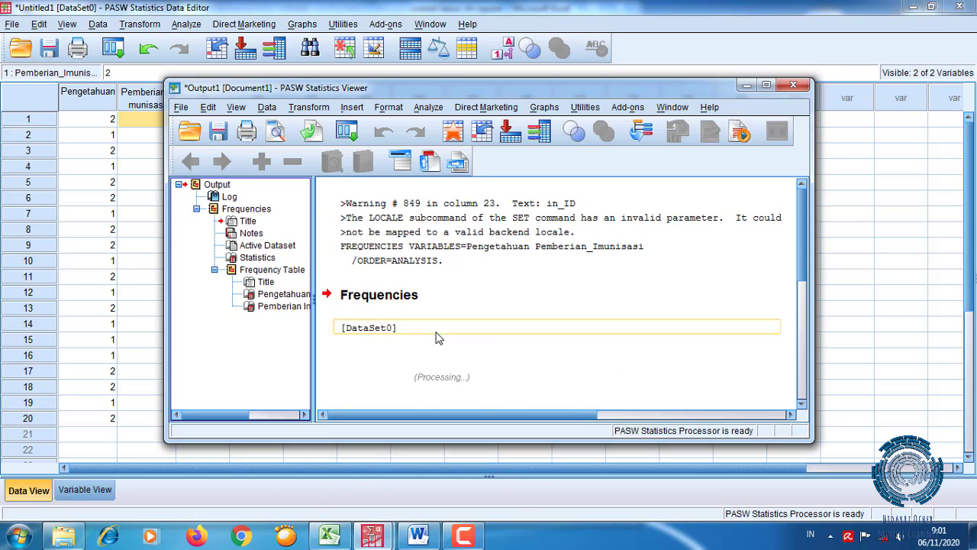
{"action": "left_click", "coordinate": [638, 294]}
{"action": "scroll", "coordinate": [653, 296], "scroll_direction": "down", "scroll_amount": 6}
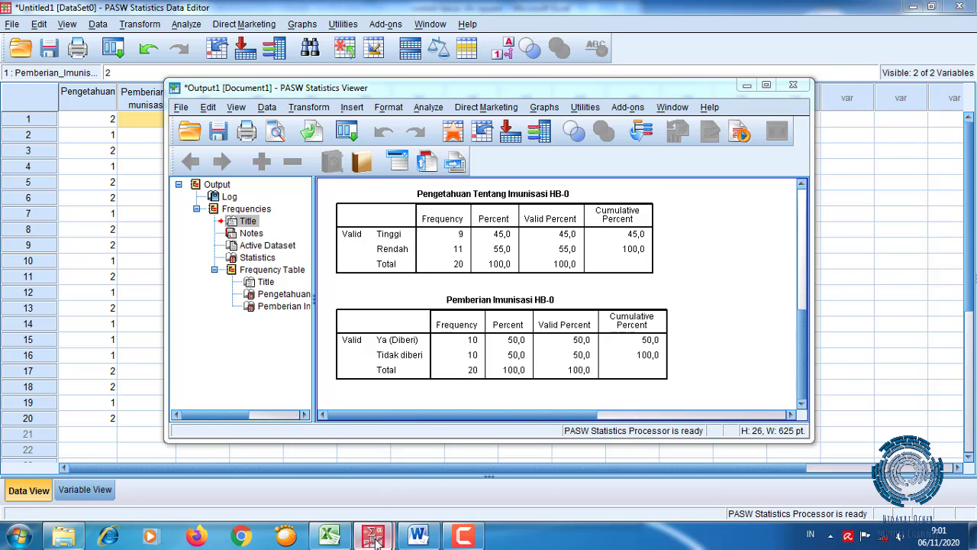
Step: Set up a Crosstabs analysis with Pengetahuan Tentang Imunisasi HB-0 as the row variable and Pemberian Imunisasi HB-0 as the column variable
{"action": "mouse_move", "coordinate": [372, 534]}
{"action": "left_click", "coordinate": [348, 480]}
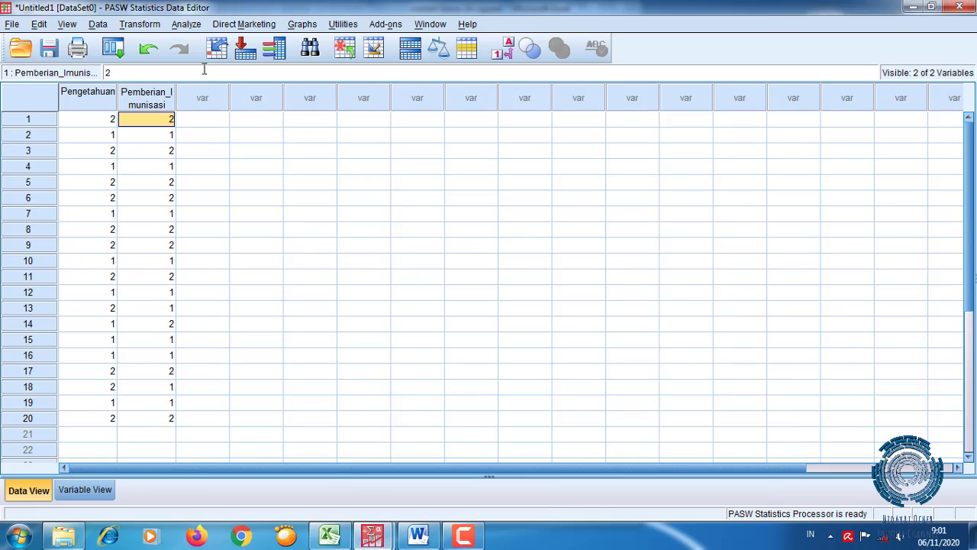
{"action": "left_click", "coordinate": [189, 26]}
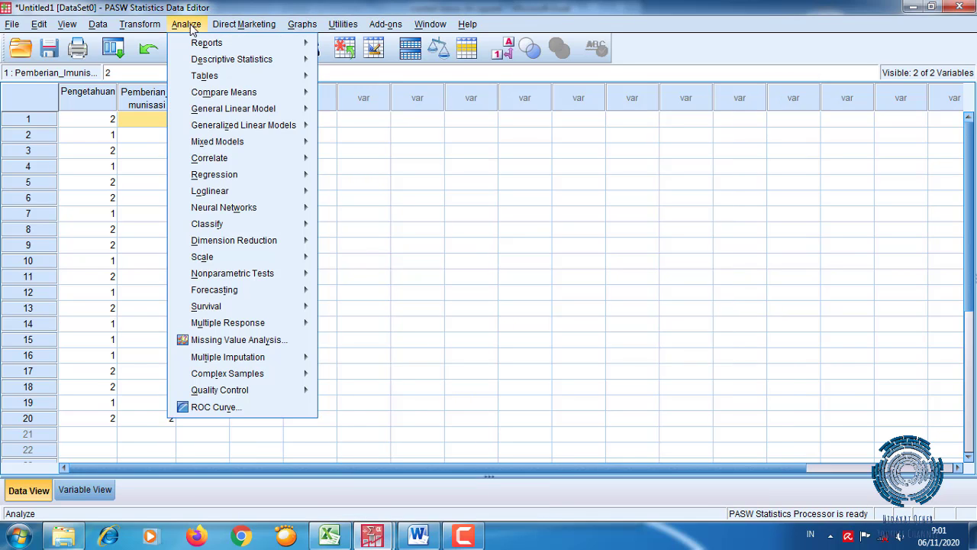
{"action": "mouse_move", "coordinate": [266, 61]}
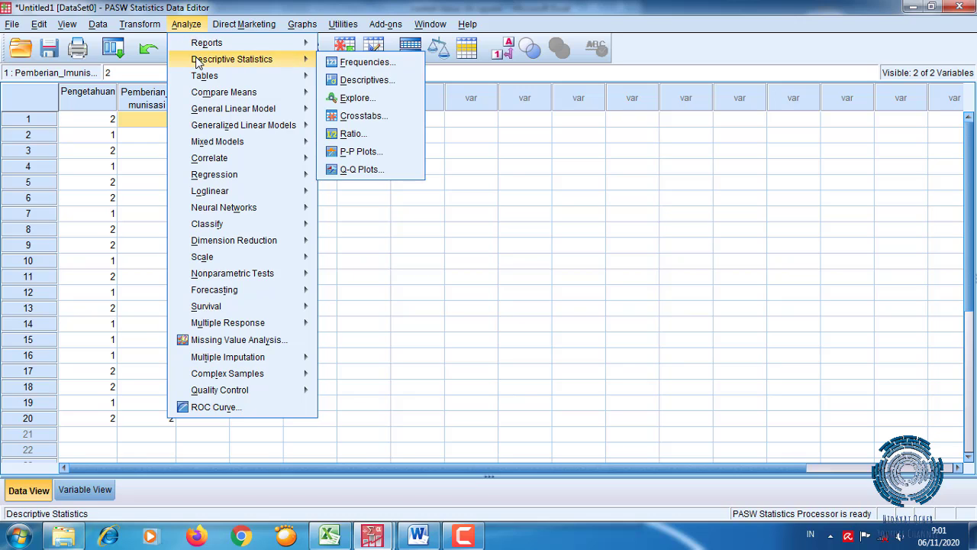
{"action": "left_click", "coordinate": [366, 115]}
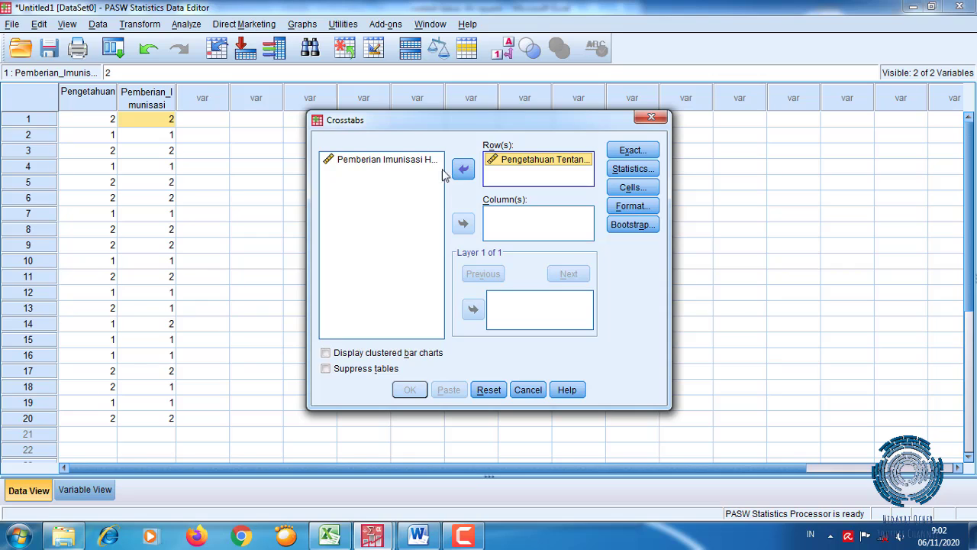
{"action": "left_click", "coordinate": [409, 162]}
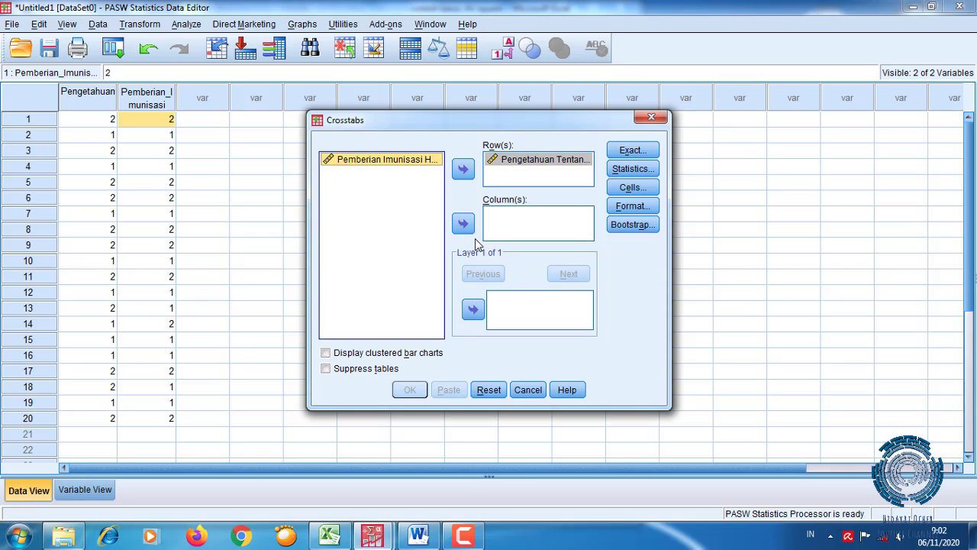
{"action": "left_click", "coordinate": [464, 222]}
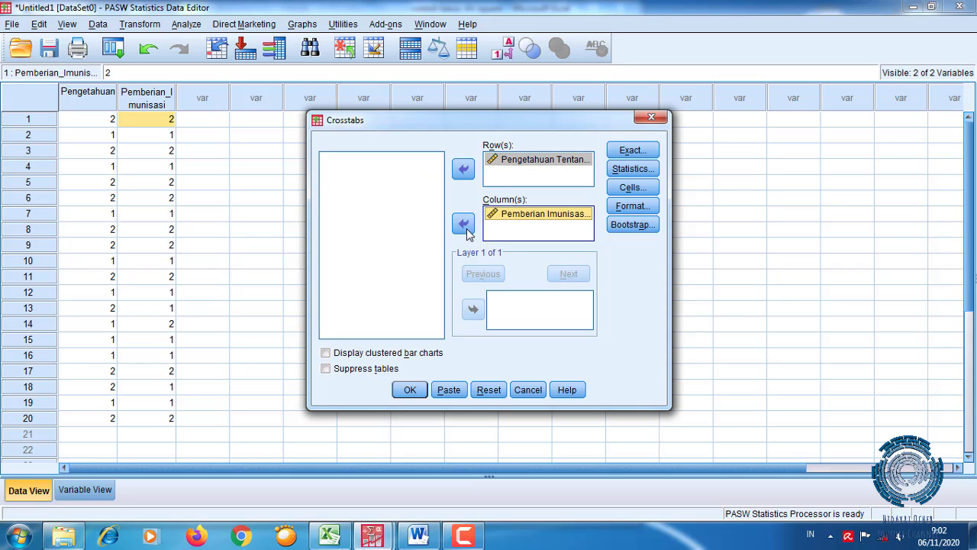
Step: Enable the Chi-square statistic and Total percentages alongside Observed counts, and run the crosstab
{"action": "left_click", "coordinate": [631, 168]}
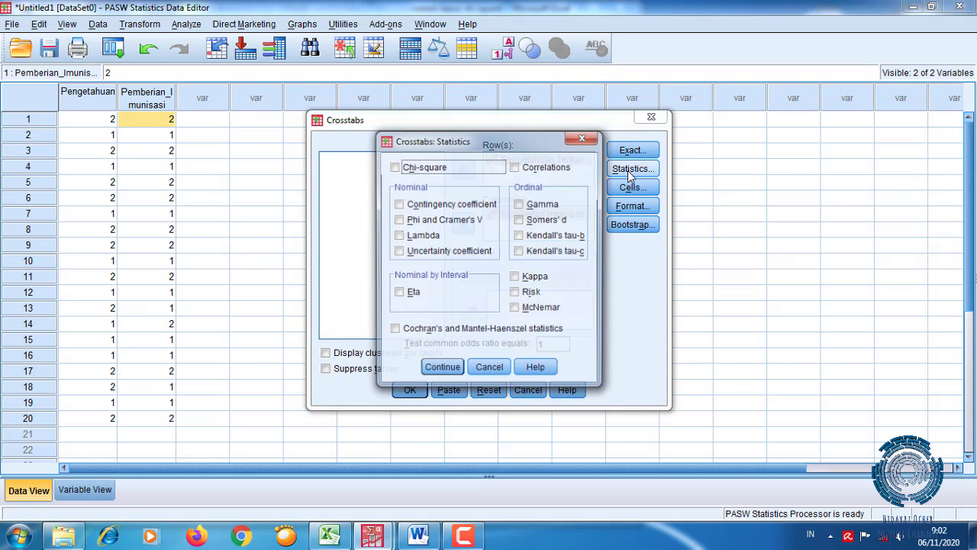
{"action": "left_click", "coordinate": [394, 167]}
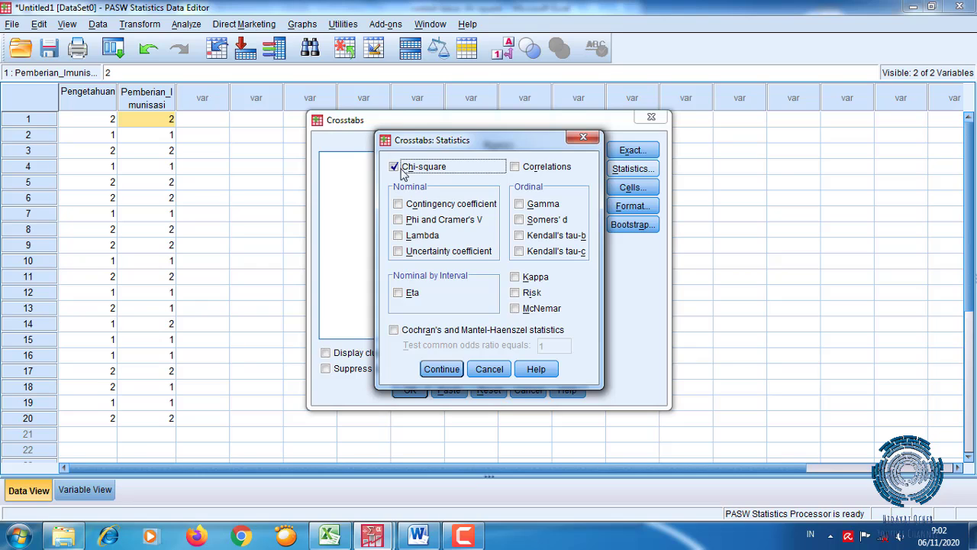
{"action": "left_click", "coordinate": [440, 368]}
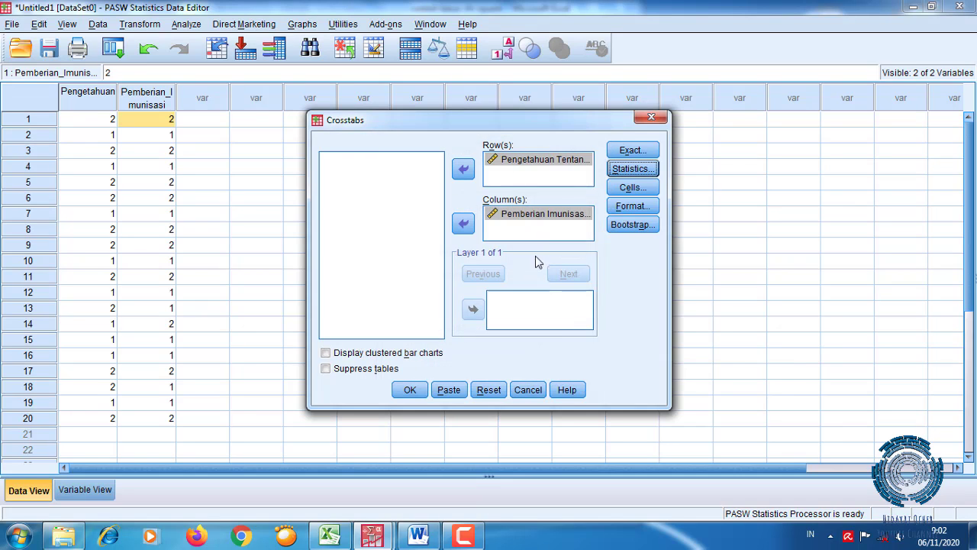
{"action": "left_click", "coordinate": [630, 188]}
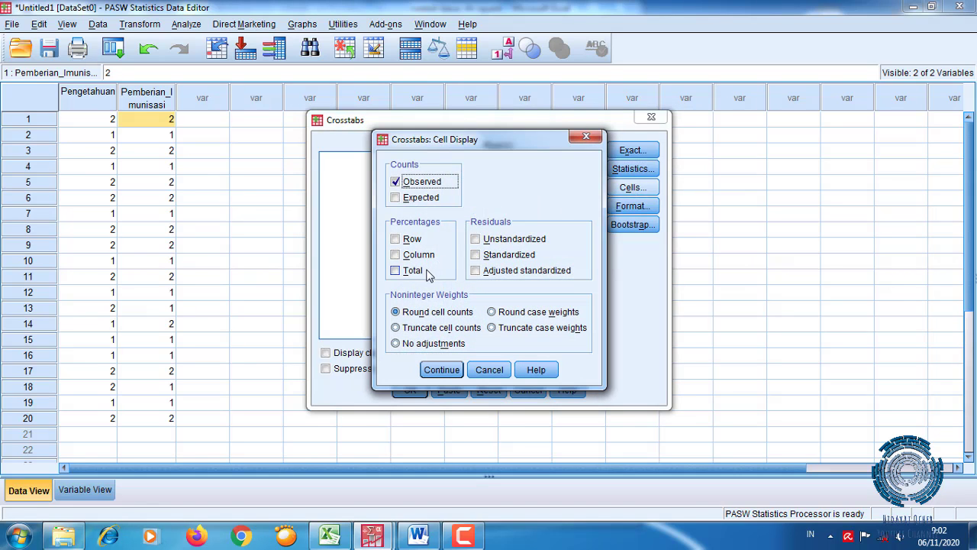
{"action": "left_click", "coordinate": [396, 271]}
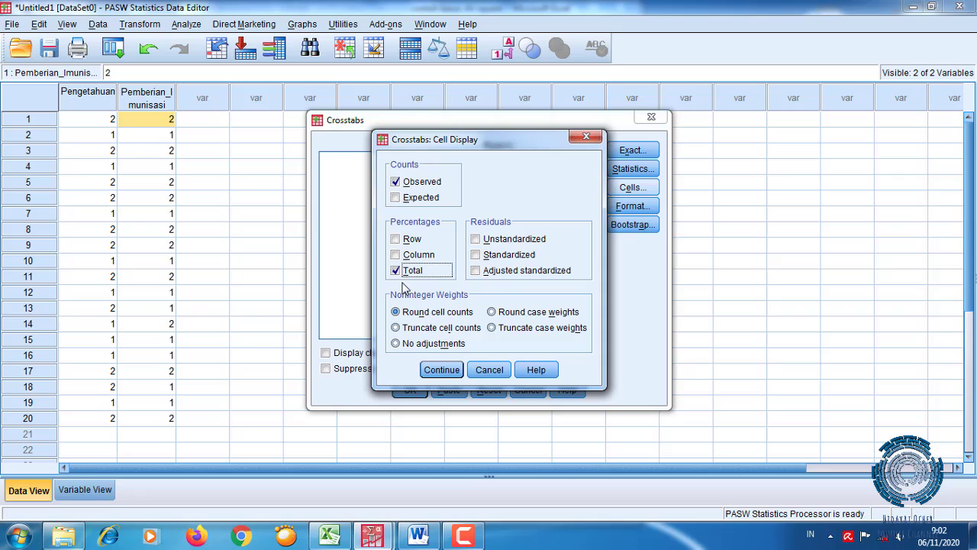
{"action": "left_click", "coordinate": [443, 371]}
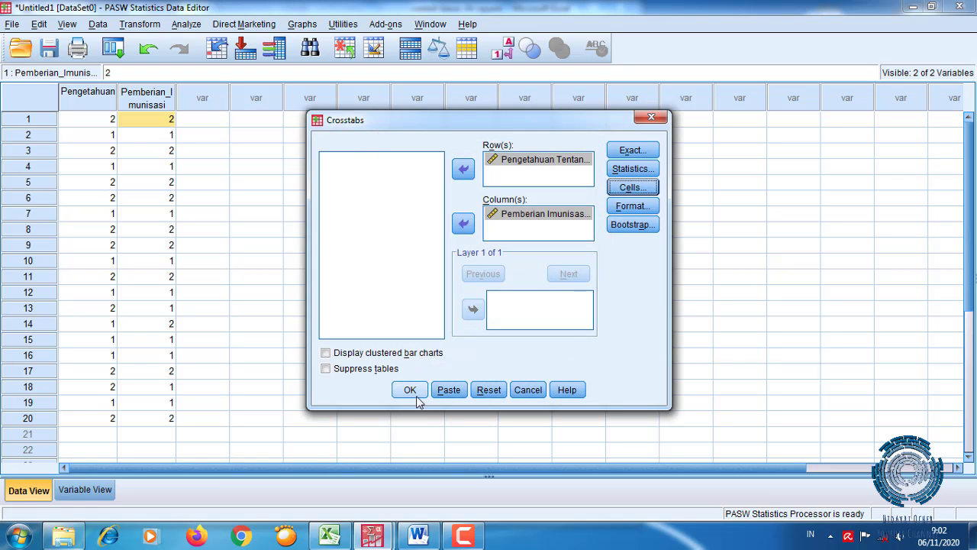
{"action": "left_click", "coordinate": [411, 391]}
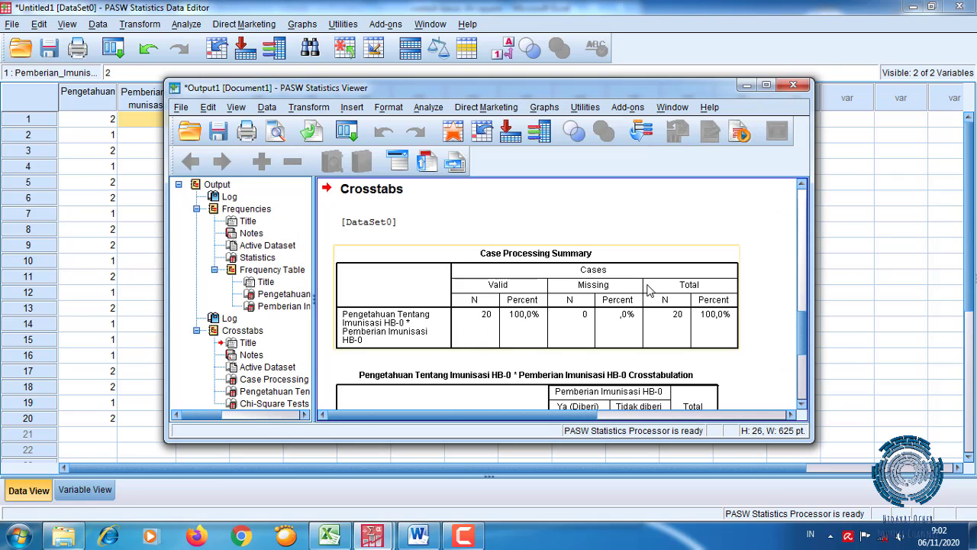
Step: Maximize the output viewer and examine the frequency tables, the case processing summary, the crosstabulation and the Chi-Square Tests table
{"action": "scroll", "coordinate": [647, 288], "scroll_direction": "down", "scroll_amount": 8}
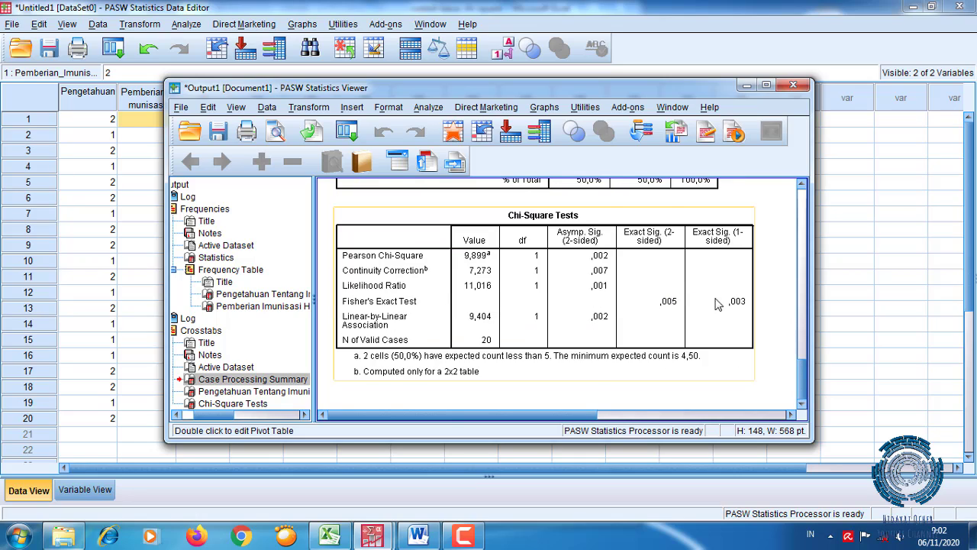
{"action": "scroll", "coordinate": [718, 303], "scroll_direction": "up", "scroll_amount": 3}
{"action": "left_click", "coordinate": [765, 84]}
{"action": "scroll", "coordinate": [632, 278], "scroll_direction": "up", "scroll_amount": 2}
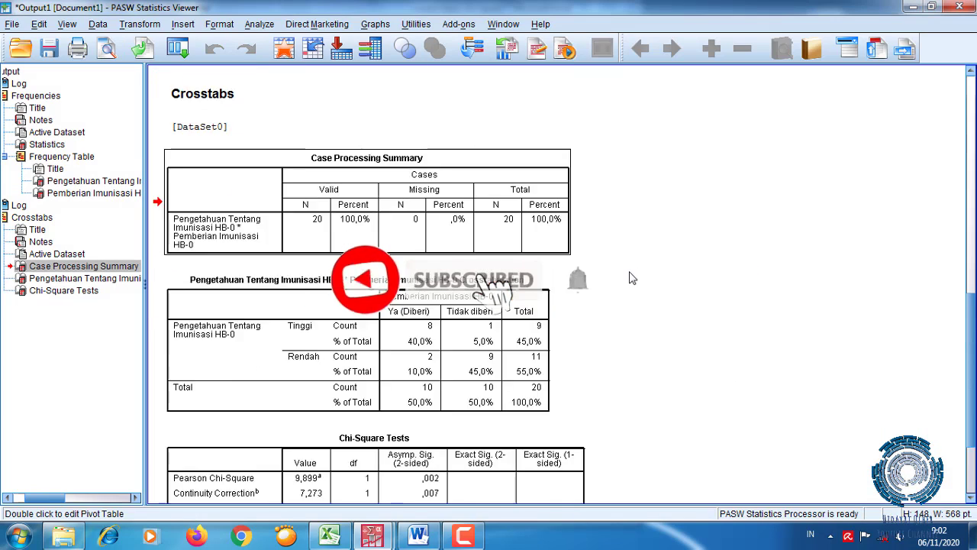
{"action": "scroll", "coordinate": [632, 277], "scroll_direction": "up", "scroll_amount": 12}
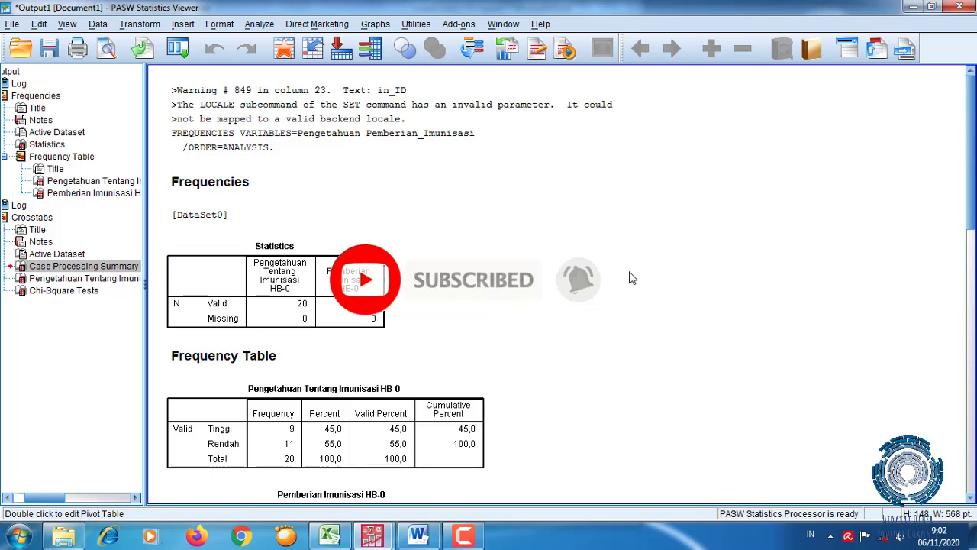
{"action": "scroll", "coordinate": [632, 277], "scroll_direction": "down", "scroll_amount": 5}
{"action": "left_click", "coordinate": [324, 155]}
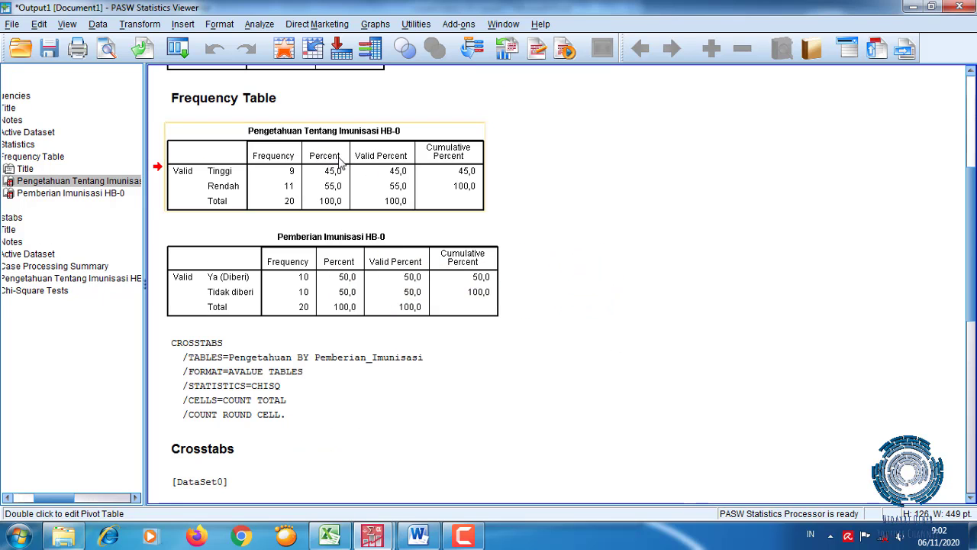
{"action": "left_click", "coordinate": [321, 262]}
{"action": "scroll", "coordinate": [410, 271], "scroll_direction": "down", "scroll_amount": 3}
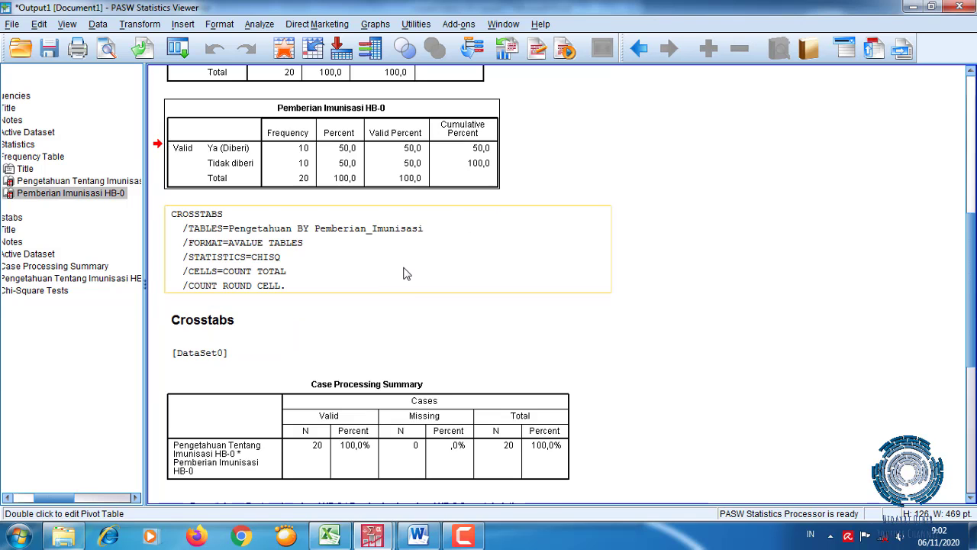
{"action": "scroll", "coordinate": [418, 268], "scroll_direction": "down", "scroll_amount": 5}
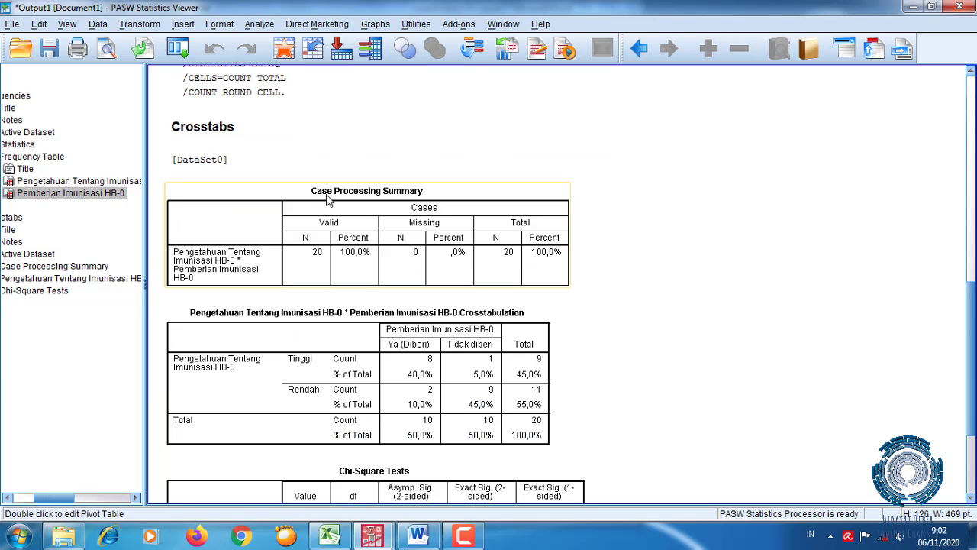
{"action": "scroll", "coordinate": [500, 265], "scroll_direction": "down", "scroll_amount": 4}
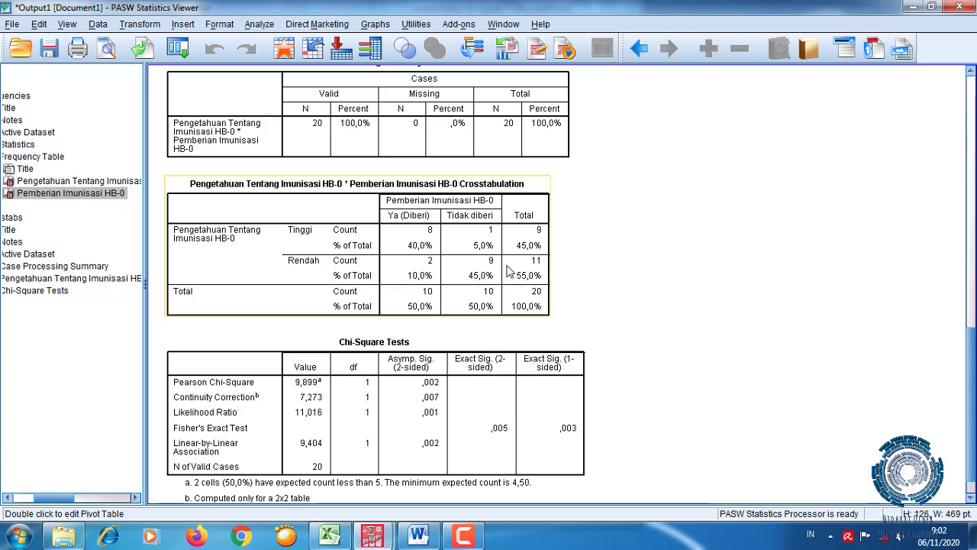
{"action": "scroll", "coordinate": [510, 272], "scroll_direction": "down", "scroll_amount": 1}
Step: Copy the Pengetahuan Tentang Imunisasi HB-0 frequency table from the output and paste it under the UNIVARIAT heading in the Word document
{"action": "scroll", "coordinate": [534, 282], "scroll_direction": "up", "scroll_amount": 8}
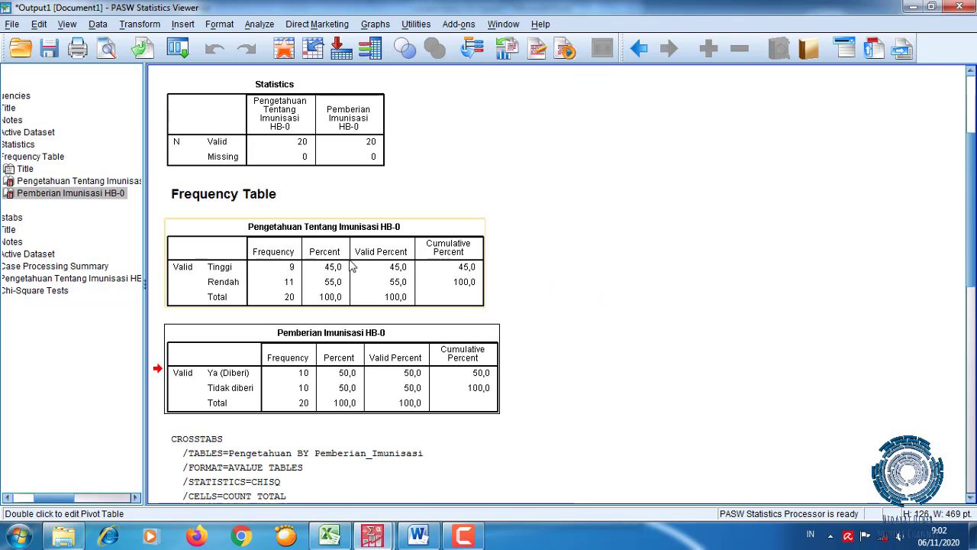
{"action": "right_click", "coordinate": [351, 263]}
{"action": "left_click", "coordinate": [390, 284]}
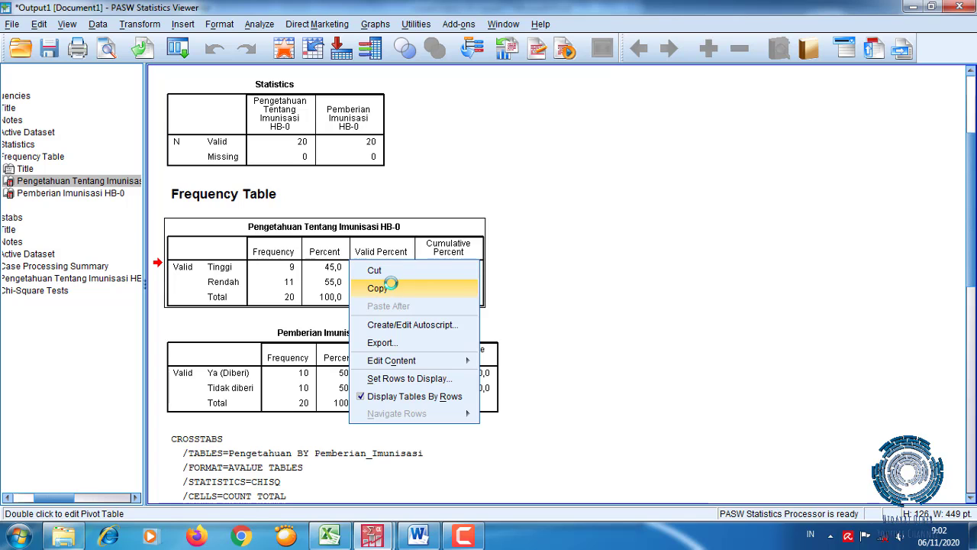
{"action": "left_click", "coordinate": [424, 532]}
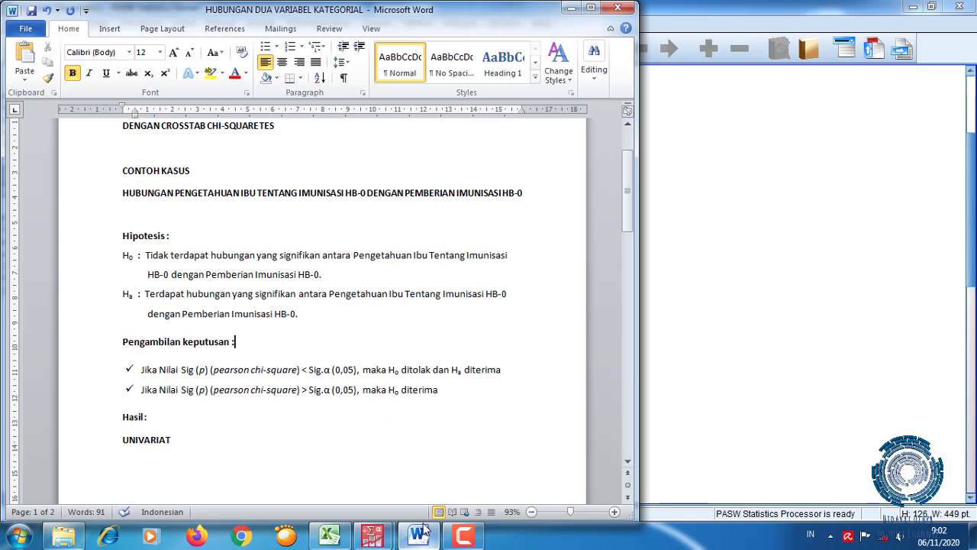
{"action": "scroll", "coordinate": [321, 435], "scroll_direction": "down", "scroll_amount": 1}
{"action": "left_click", "coordinate": [135, 432]}
{"action": "right_click", "coordinate": [136, 441]}
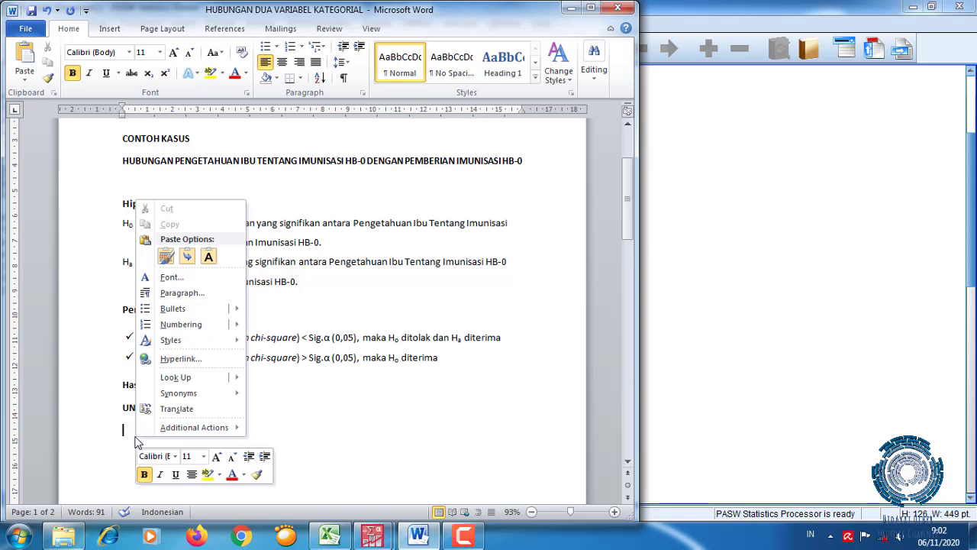
{"action": "left_click", "coordinate": [165, 256]}
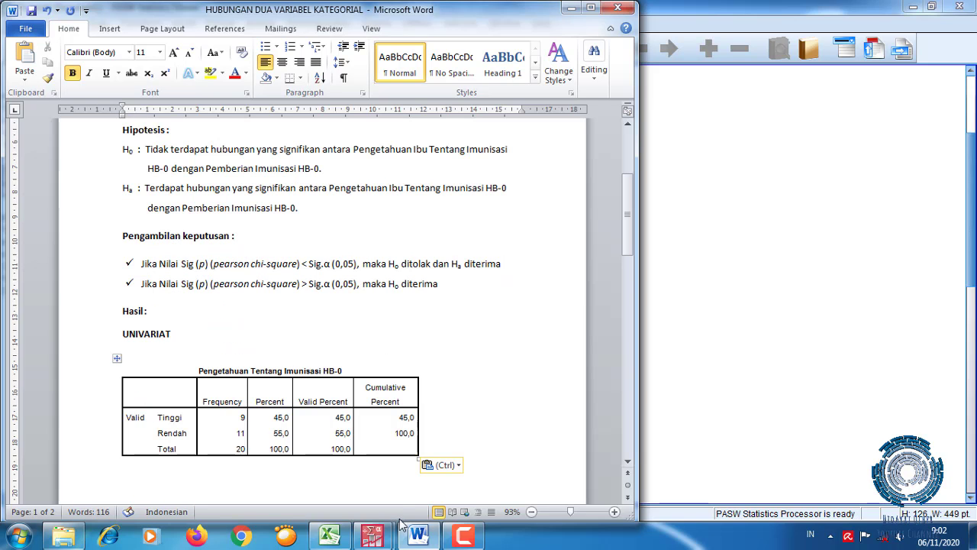
Step: Copy the Pemberian Imunisasi HB-0 frequency table from the PASW output and paste it below the Pengetahuan table in Word
{"action": "mouse_move", "coordinate": [372, 535]}
{"action": "left_click", "coordinate": [408, 473]}
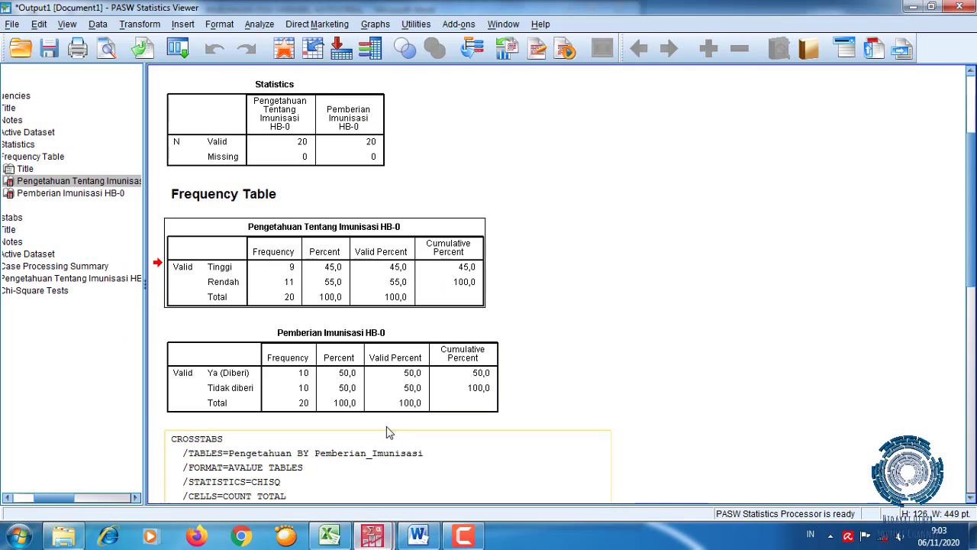
{"action": "right_click", "coordinate": [296, 382]}
{"action": "left_click", "coordinate": [328, 400]}
{"action": "left_click", "coordinate": [418, 534]}
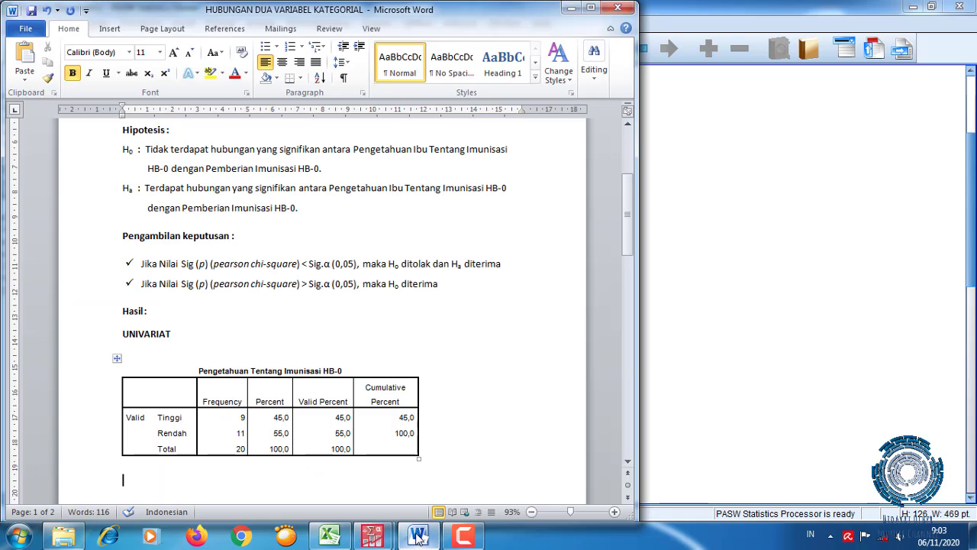
{"action": "scroll", "coordinate": [160, 447], "scroll_direction": "down", "scroll_amount": 2}
{"action": "right_click", "coordinate": [140, 422]}
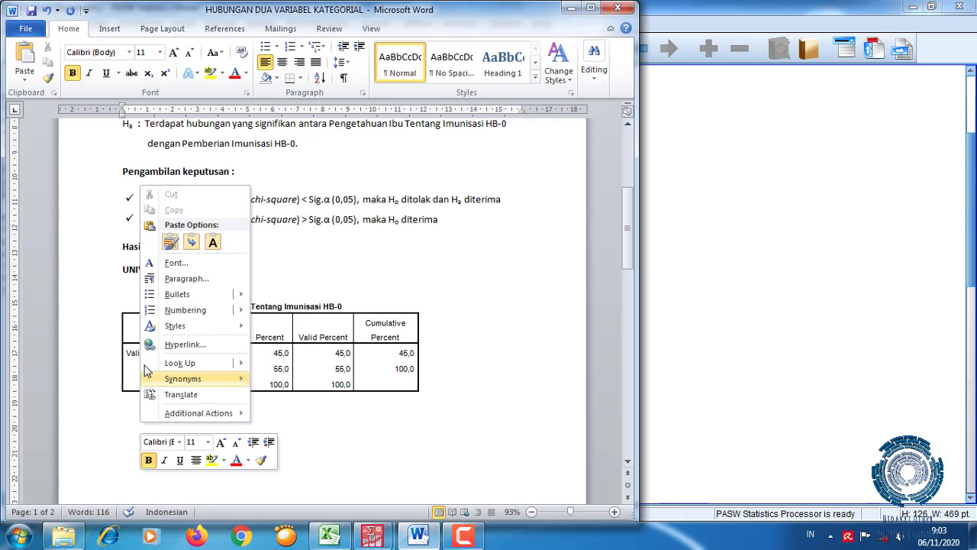
{"action": "left_click", "coordinate": [167, 241]}
Step: Add blank lines below the Pengetahuan table to push the Pemberian Imunisasi table onto the next page, leaving the cursor in the gap
{"action": "scroll", "coordinate": [237, 294], "scroll_direction": "up", "scroll_amount": 4}
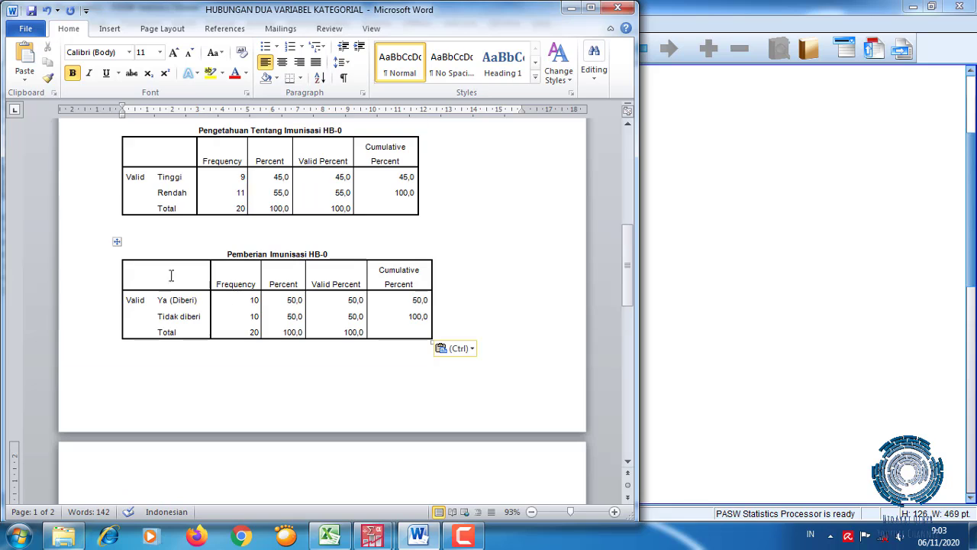
{"action": "left_click", "coordinate": [155, 236]}
{"action": "key", "text": "Return"}
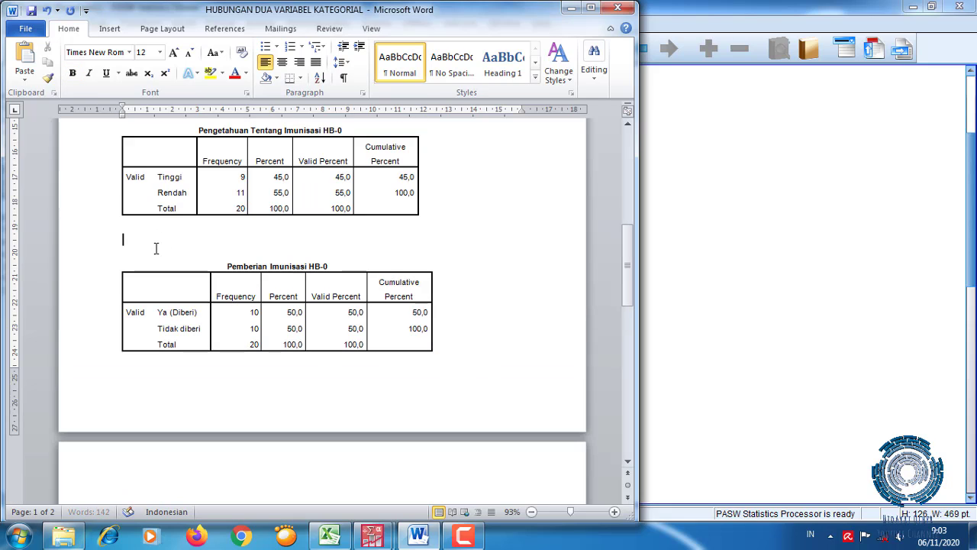
{"action": "key", "text": "Return"}
{"action": "key", "text": "Return"}
{"action": "key", "text": "Return"}
{"action": "key", "text": "Return"}
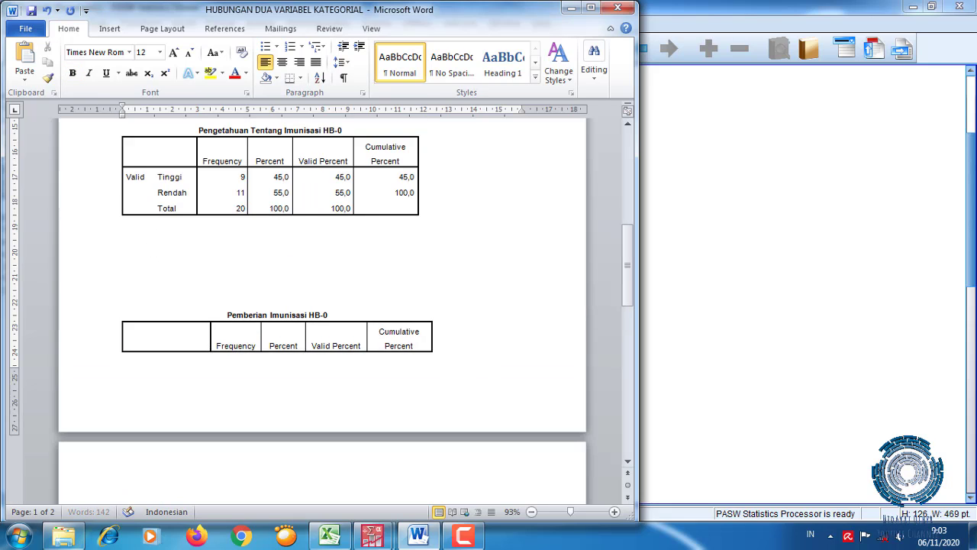
{"action": "left_click", "coordinate": [145, 240]}
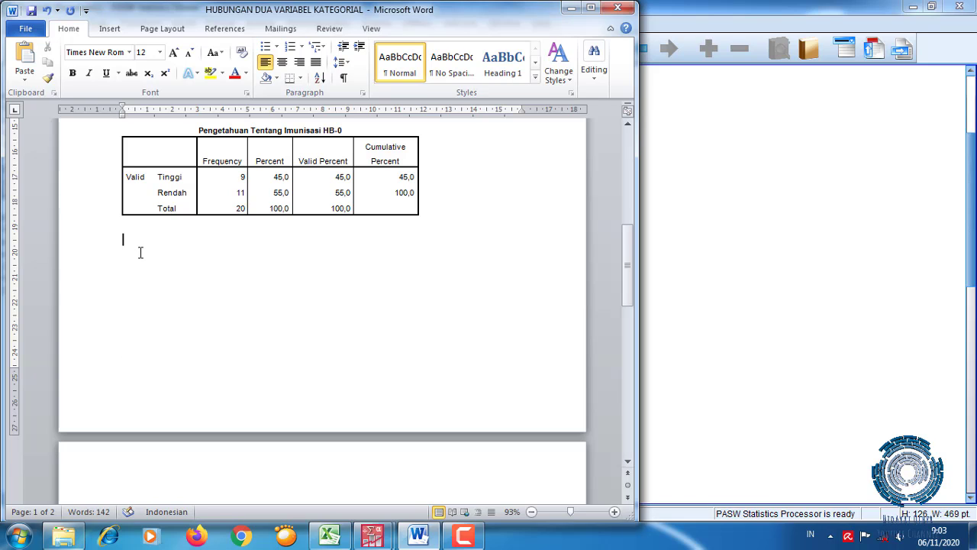
{"action": "left_click", "coordinate": [140, 253]}
Step: Examine the frequency and percent values for Tinggi and Rendah in the Pengetahuan Tentang Imunisasi HB-0 table
{"action": "scroll", "coordinate": [165, 264], "scroll_direction": "up", "scroll_amount": 1}
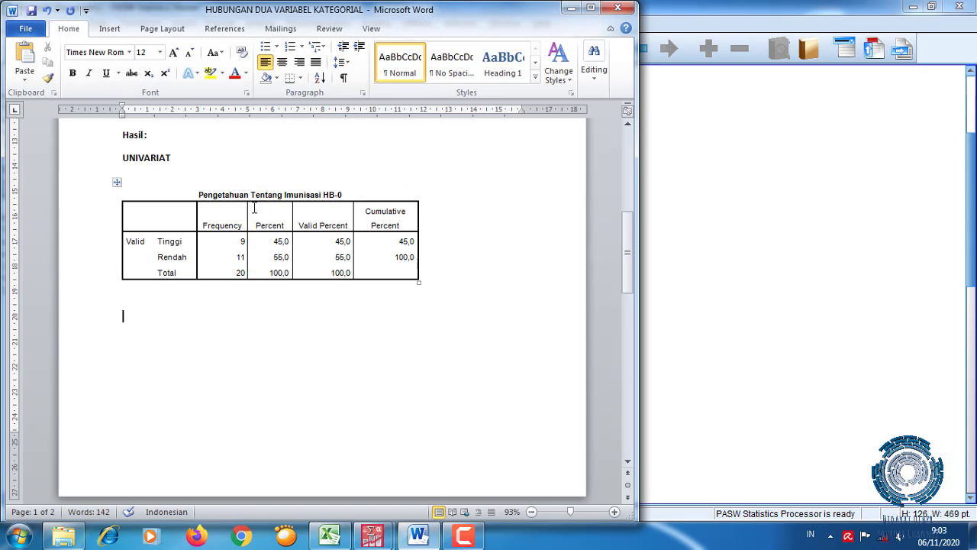
{"action": "left_click", "coordinate": [175, 240]}
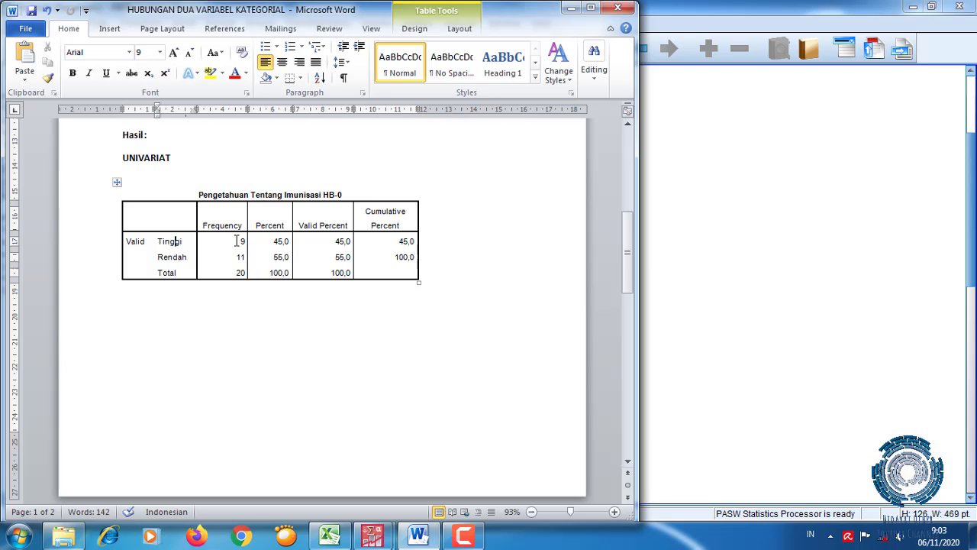
{"action": "left_click", "coordinate": [240, 241]}
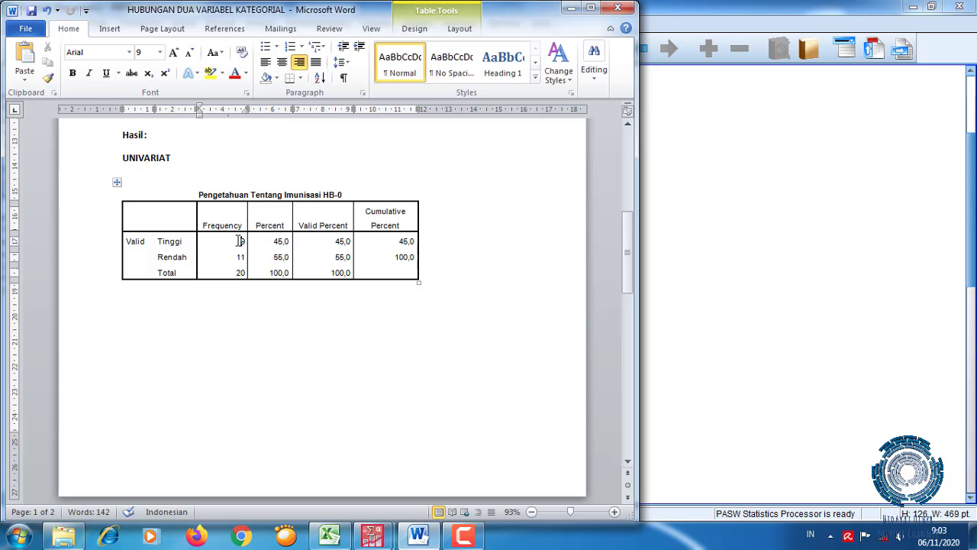
{"action": "left_click", "coordinate": [274, 241]}
{"action": "left_click", "coordinate": [184, 257]}
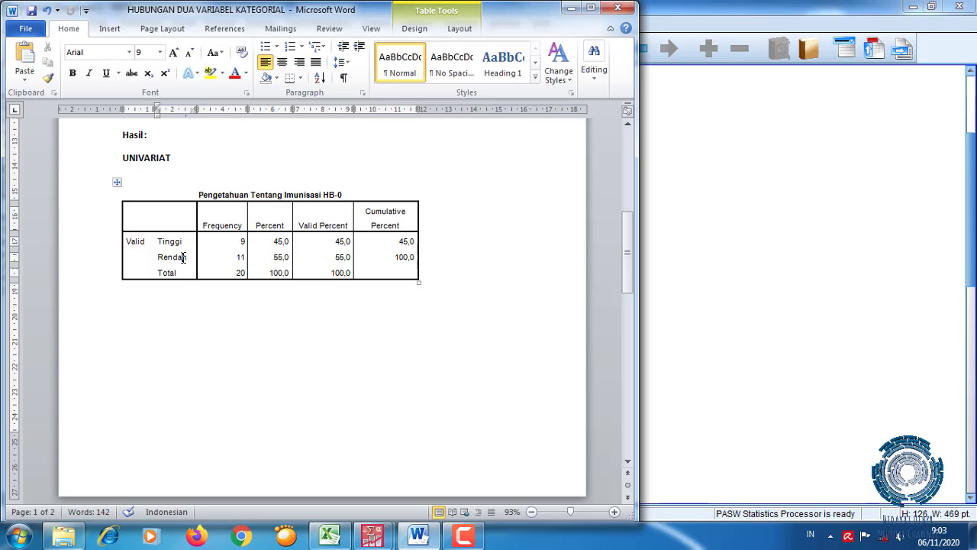
{"action": "left_click", "coordinate": [237, 259]}
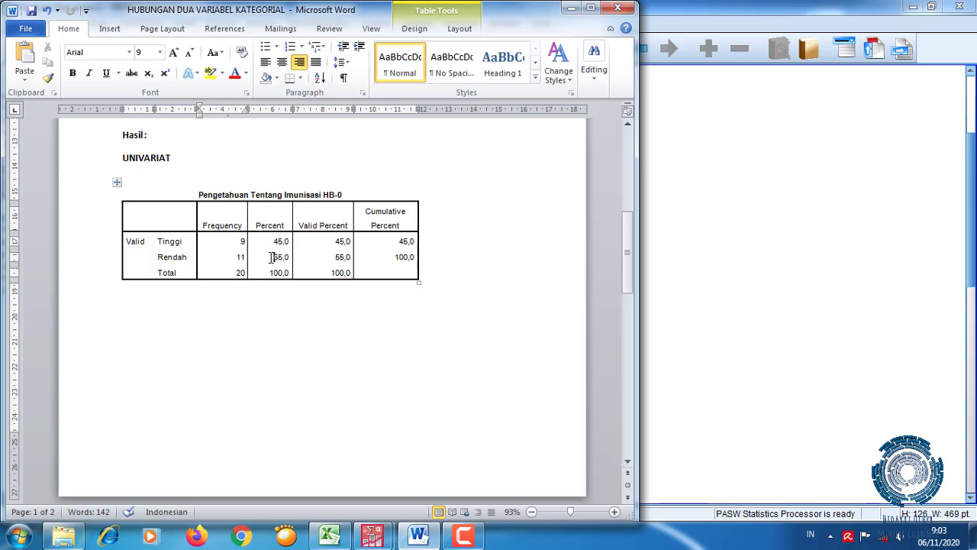
{"action": "left_click", "coordinate": [272, 258]}
Step: Start the interpretation below the Pengetahuan table with "Dari hasil analisis data, masih ada 55% ibu"
{"action": "left_click", "coordinate": [172, 325]}
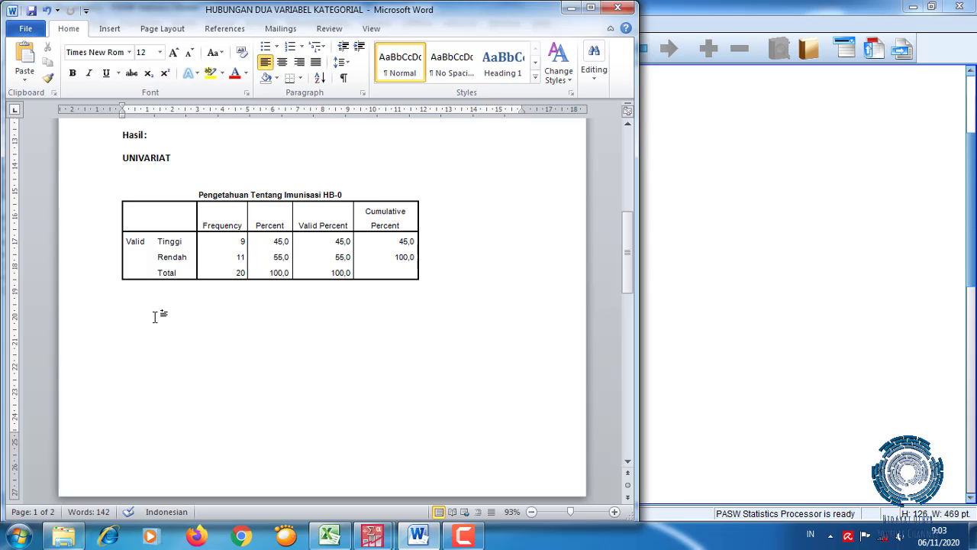
{"action": "type", "text": "Dari hasil analisis data, Ada"}
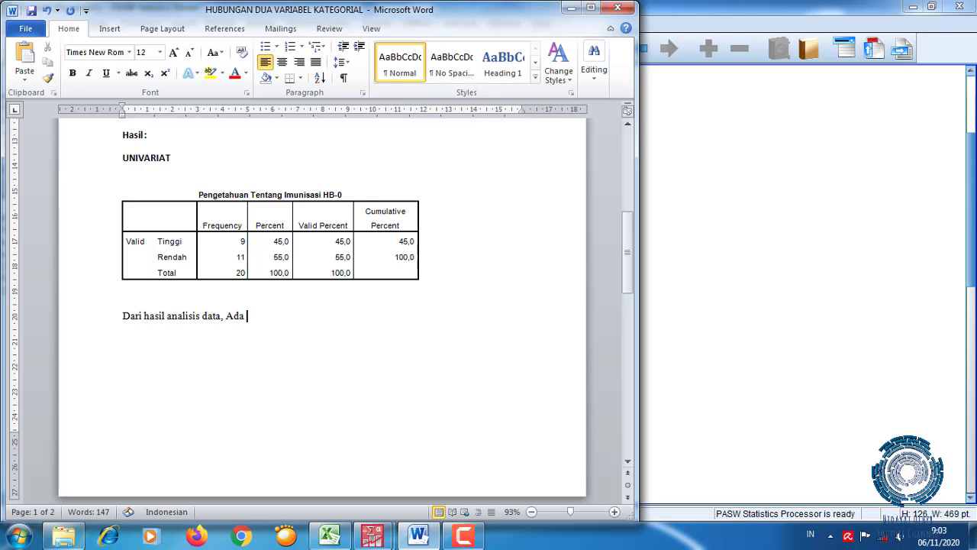
{"action": "type", "text": " 5"}
{"action": "key", "text": "BackSpace"}
{"action": "type", "text": "m"}
{"action": "key", "text": "BackSpace"}
{"action": "type", "text": "ih ada 55%"}
{"action": "type", "text": "ibu"}
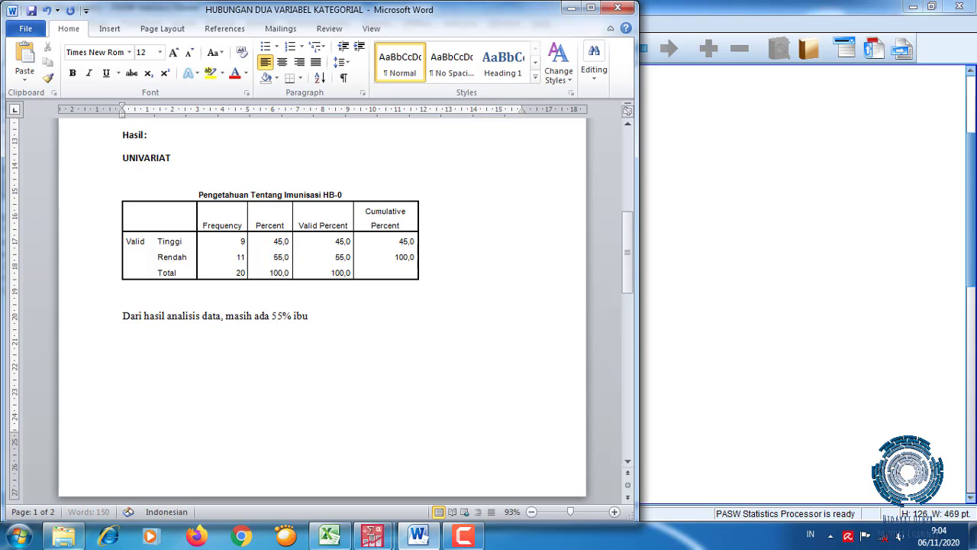
Step: Complete the Pengetahuan interpretation with "yang berpengetahuan rendah tentang imunisasi HB-0 pada puskesmas" and a dotted placeholder for the place name
{"action": "type", "text": " yang berpenga"}
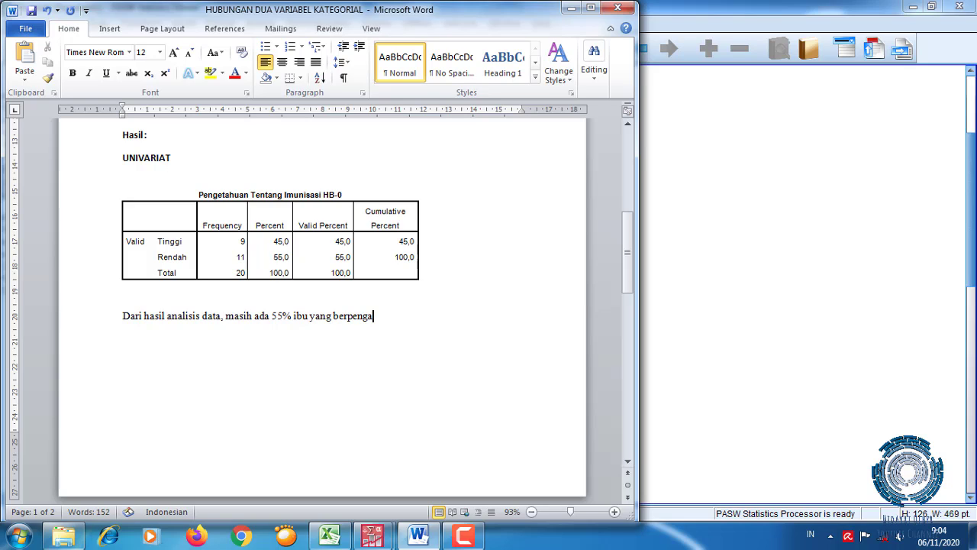
{"action": "key", "text": "BackSpace"}
{"action": "type", "text": "etahuan rendah"}
{"action": "type", "text": "t"}
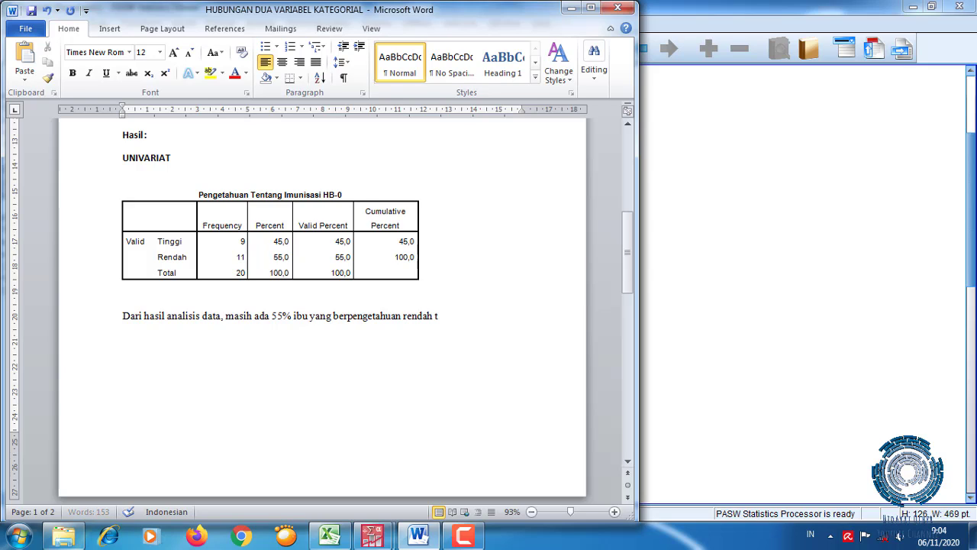
{"action": "type", "text": "entang imunisas"}
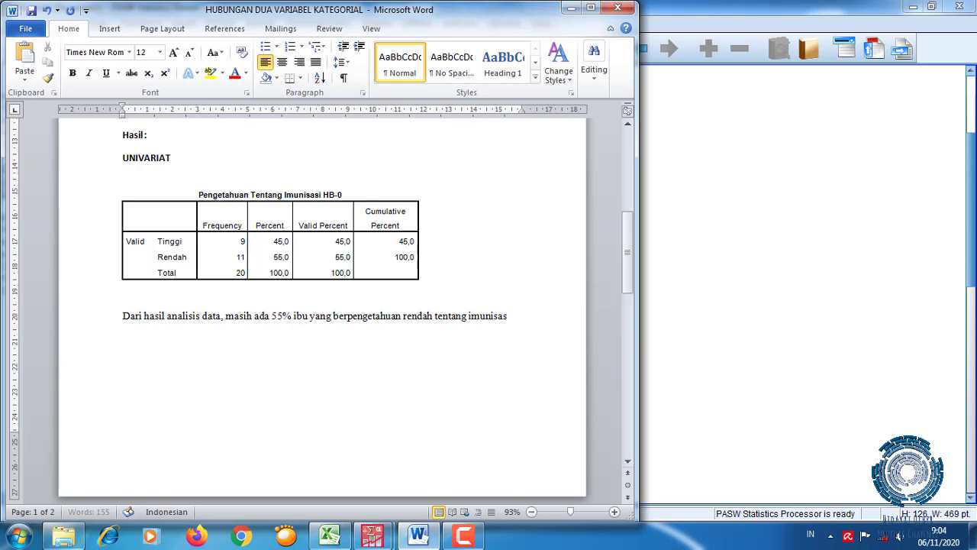
{"action": "type", "text": "i HB-0"}
{"action": "type", "text": " p"}
{"action": "type", "text": "ada "}
{"action": "type", "text": "puskes"}
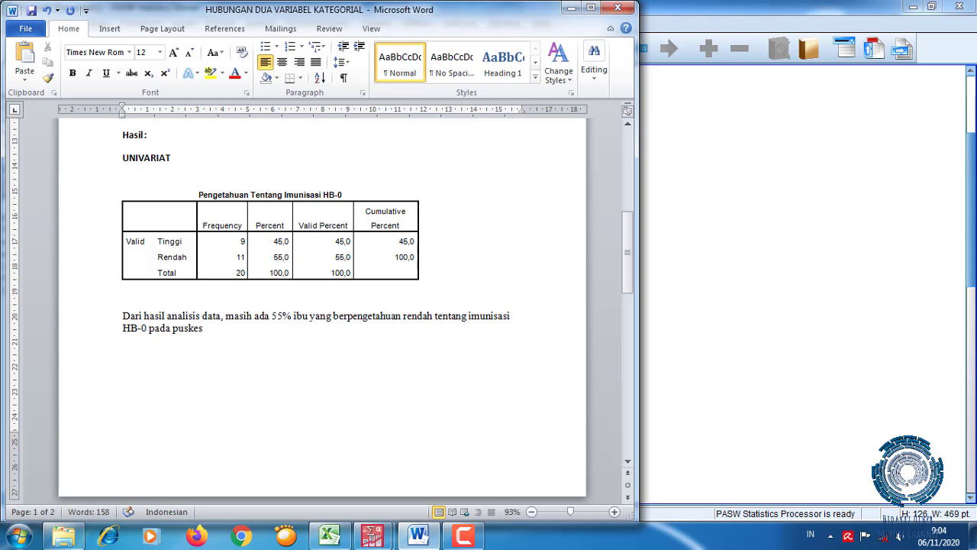
{"action": "type", "text": "mas ................"}
Step: Delete the surplus blank lines between the Pemberian Imunisasi HB-0 table and the BIVARIAT heading
{"action": "scroll", "coordinate": [257, 356], "scroll_direction": "down", "scroll_amount": 8}
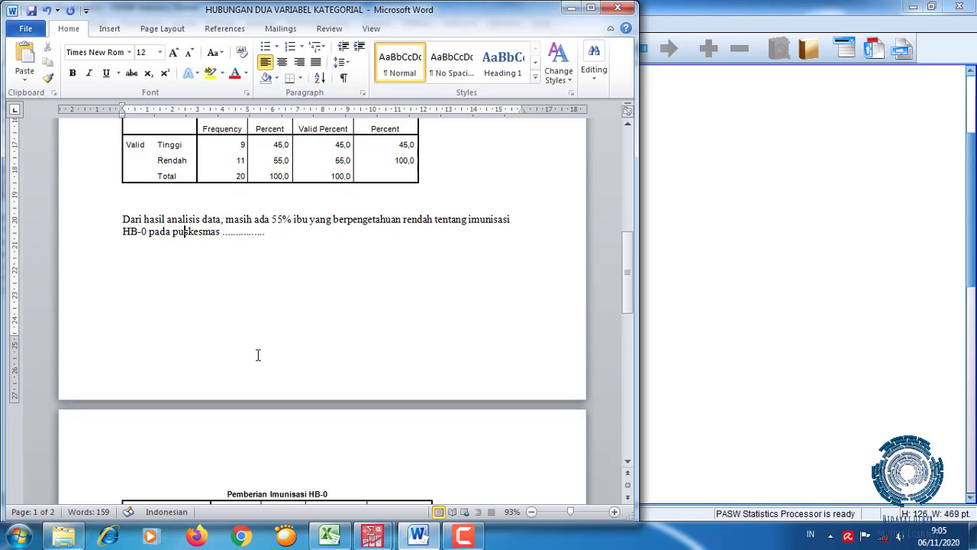
{"action": "scroll", "coordinate": [257, 356], "scroll_direction": "down", "scroll_amount": 3}
{"action": "left_click", "coordinate": [112, 309]}
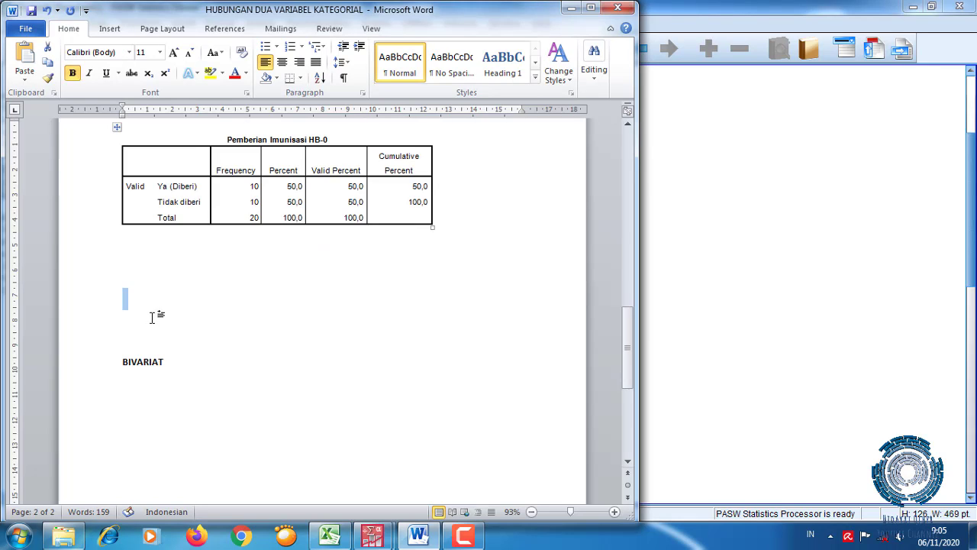
{"action": "key", "text": "Delete"}
{"action": "key", "text": "Delete"}
{"action": "key", "text": "Delete"}
Step: Copy the crosstabulation and Chi-Square Tests tables together from the PASW output and paste them under the BIVARIAT heading in Word
{"action": "left_click", "coordinate": [163, 317]}
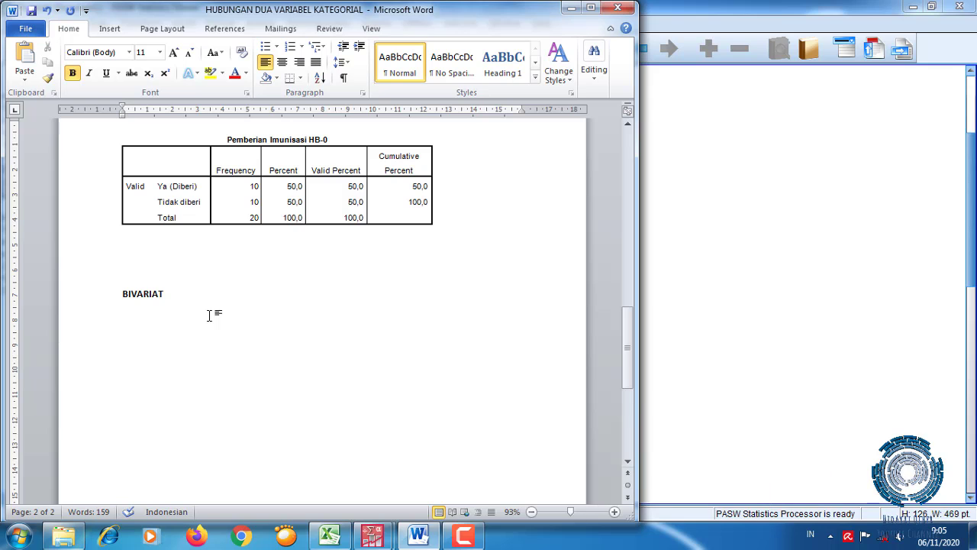
{"action": "mouse_move", "coordinate": [372, 536]}
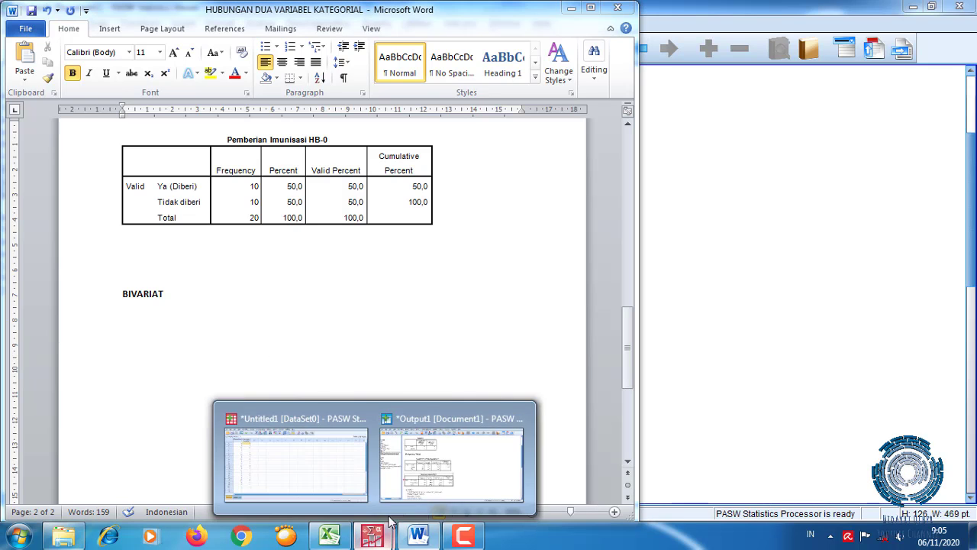
{"action": "left_click", "coordinate": [458, 442]}
{"action": "scroll", "coordinate": [458, 445], "scroll_direction": "down", "scroll_amount": 10}
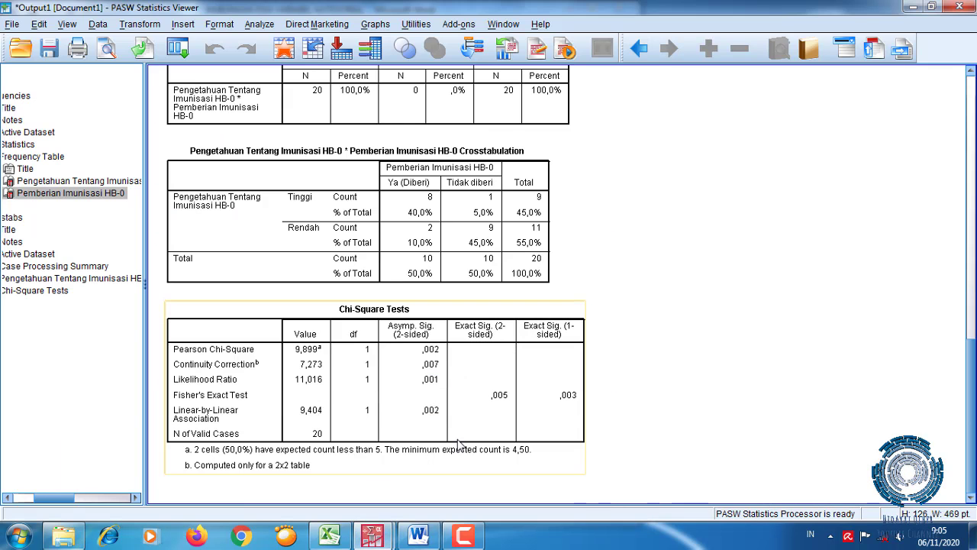
{"action": "left_click", "coordinate": [379, 224]}
{"action": "left_click", "coordinate": [401, 341]}
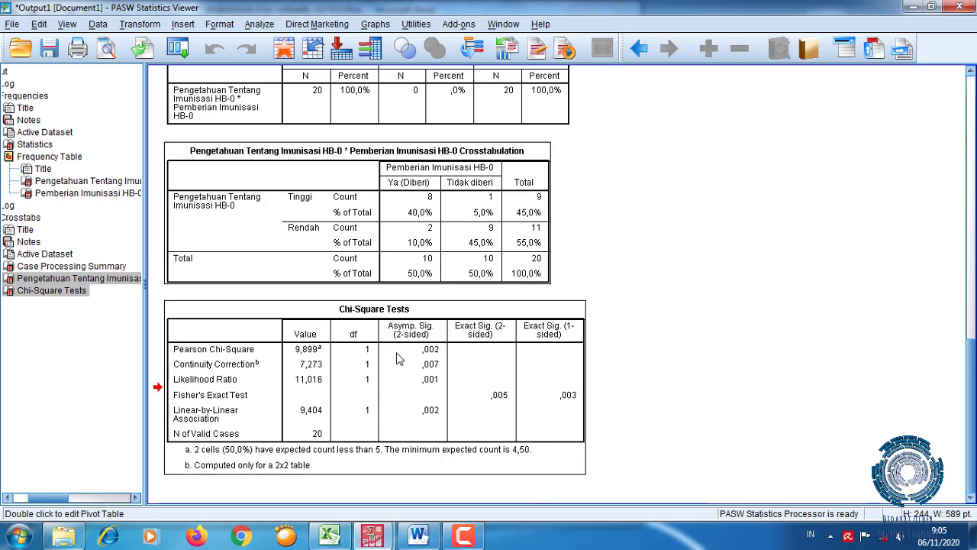
{"action": "right_click", "coordinate": [407, 361]}
{"action": "left_click", "coordinate": [435, 389]}
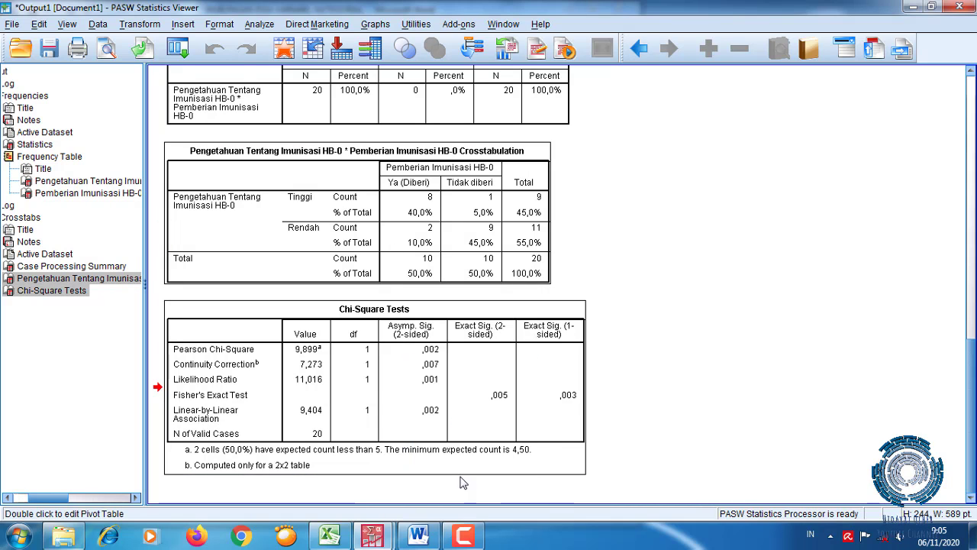
{"action": "left_click", "coordinate": [417, 536]}
{"action": "right_click", "coordinate": [136, 326]}
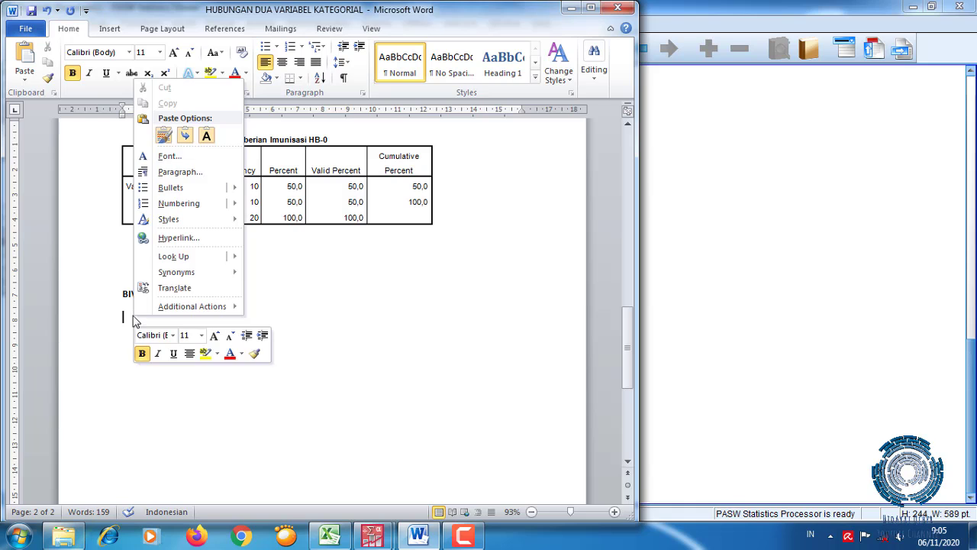
{"action": "left_click", "coordinate": [164, 136]}
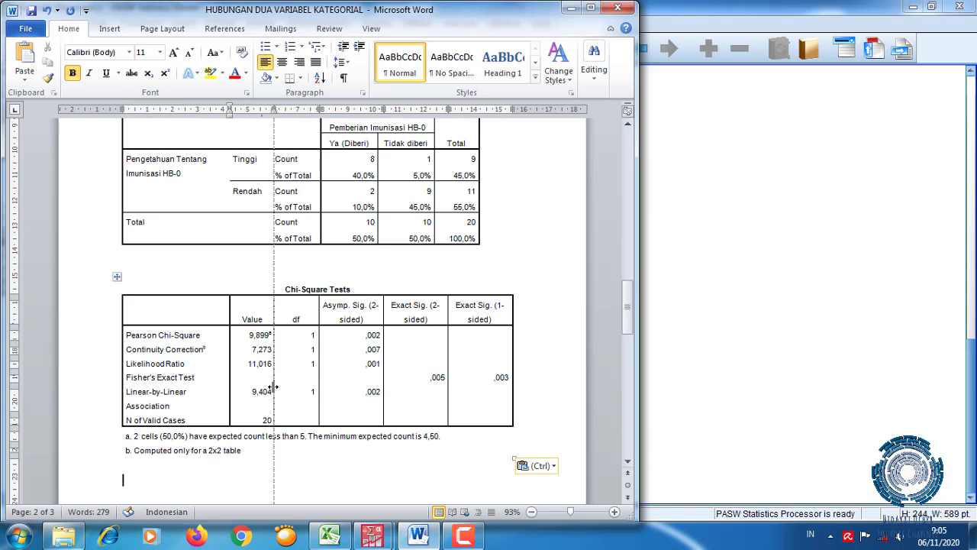
Step: Add a line between the crosstabulation and Chi-Square Tests tables and begin its interpretation with "Dari 9 orang ibu yang berpengetahuan tinggi"
{"action": "scroll", "coordinate": [275, 387], "scroll_direction": "up", "scroll_amount": 4}
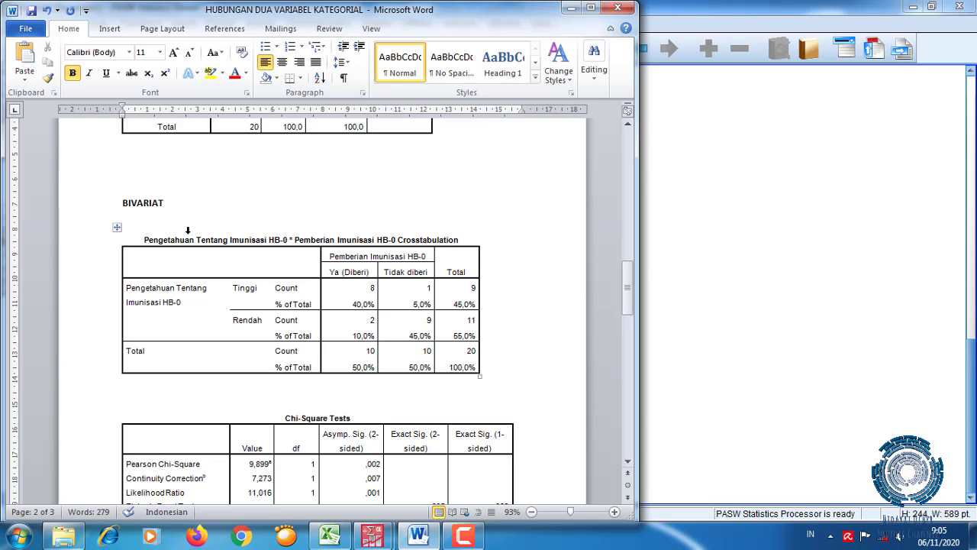
{"action": "left_click", "coordinate": [197, 403]}
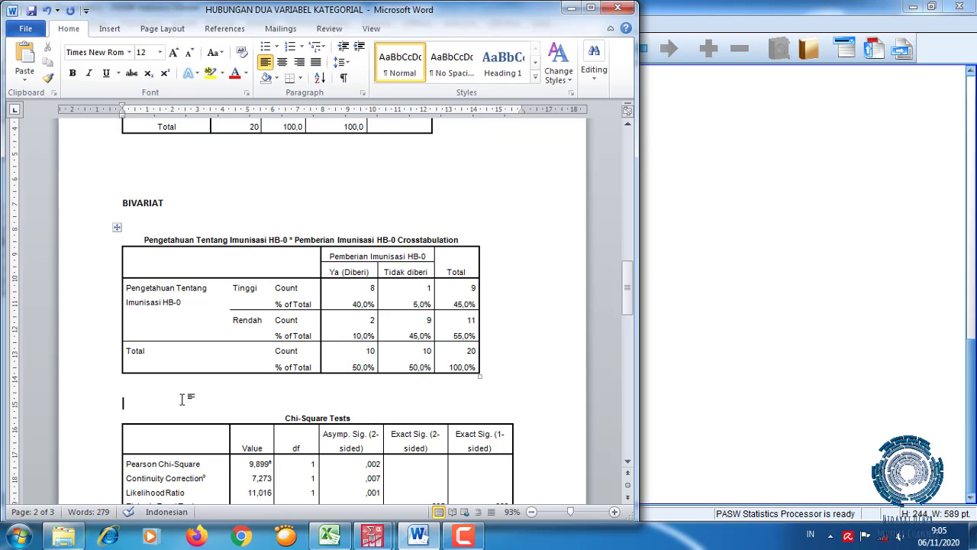
{"action": "key", "text": "Return"}
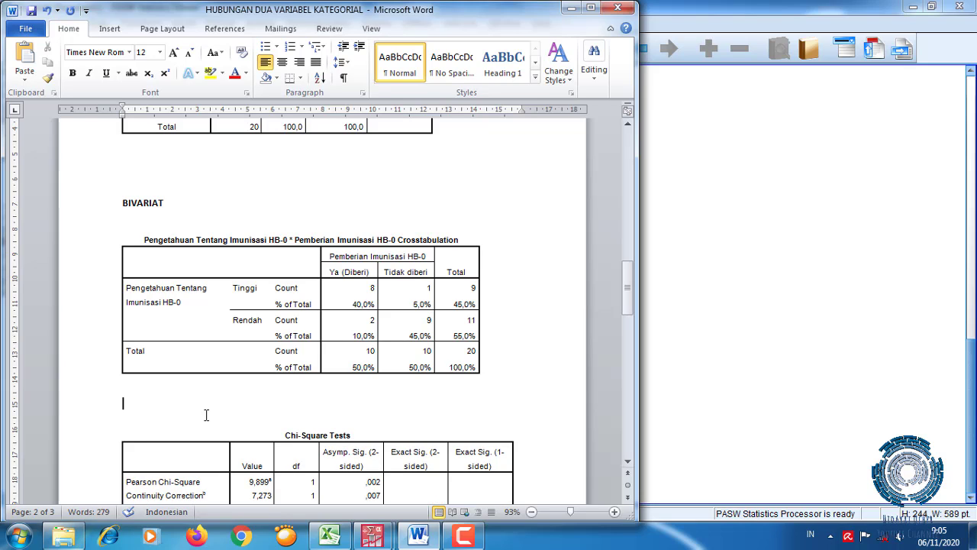
{"action": "type", "text": "Dar"}
{"action": "type", "text": "i "}
{"action": "type", "text": "ibu"}
{"action": "key", "text": "BackSpace"}
{"action": "key", "text": "BackSpace"}
{"action": "key", "text": "BackSpace"}
{"action": "key", "text": "BackSpace"}
{"action": "type", "text": "9 orang"}
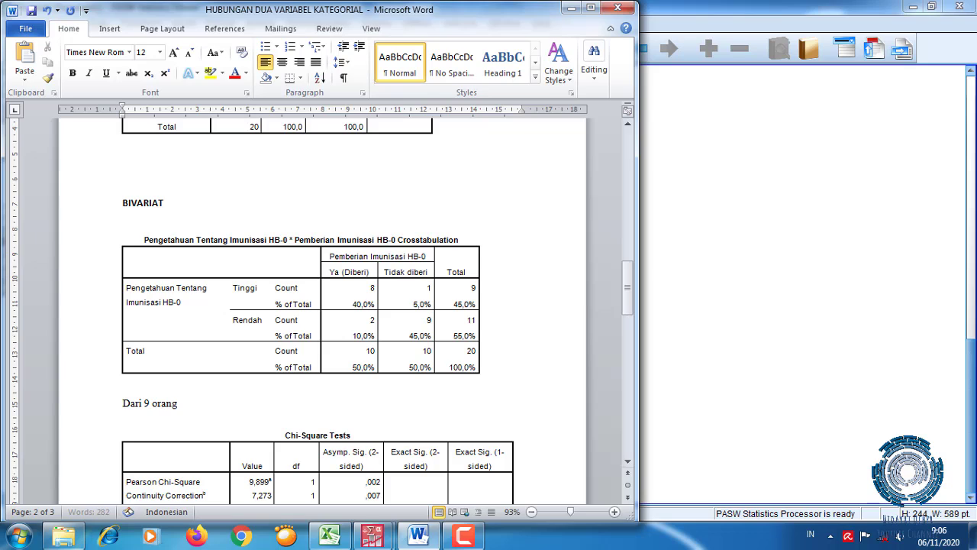
{"action": "type", "text": " ibu yang berpengetahuan "}
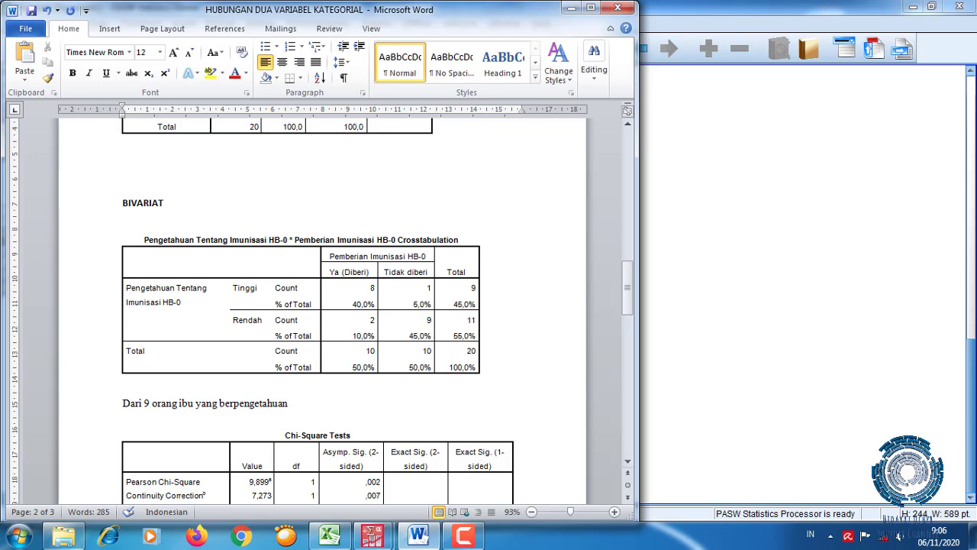
{"action": "type", "text": "tinggi"}
Step: Check the Tinggi row and its total in the crosstabulation, and continue the sentence below with ", terdapat 8 orang (40%"
{"action": "left_click", "coordinate": [259, 288]}
{"action": "left_click", "coordinate": [465, 291]}
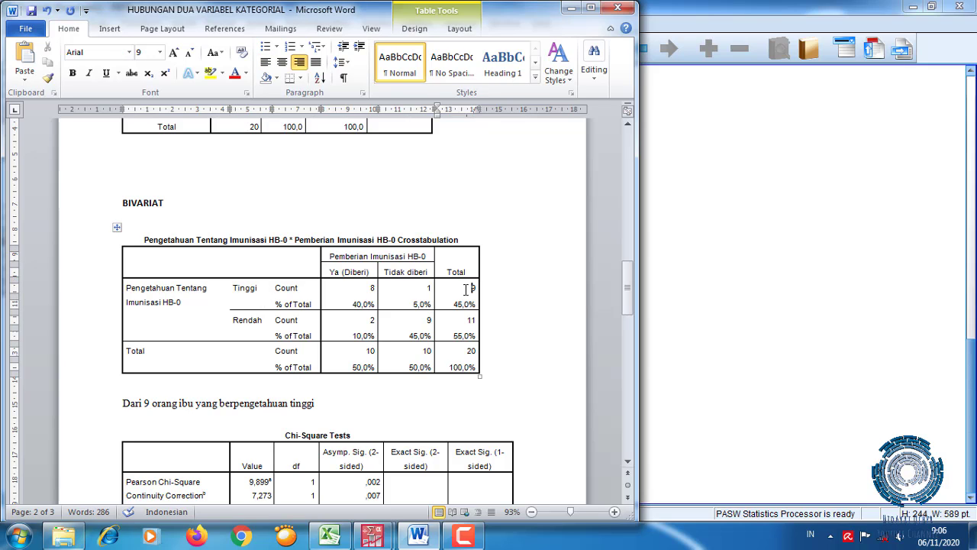
{"action": "left_click", "coordinate": [329, 402]}
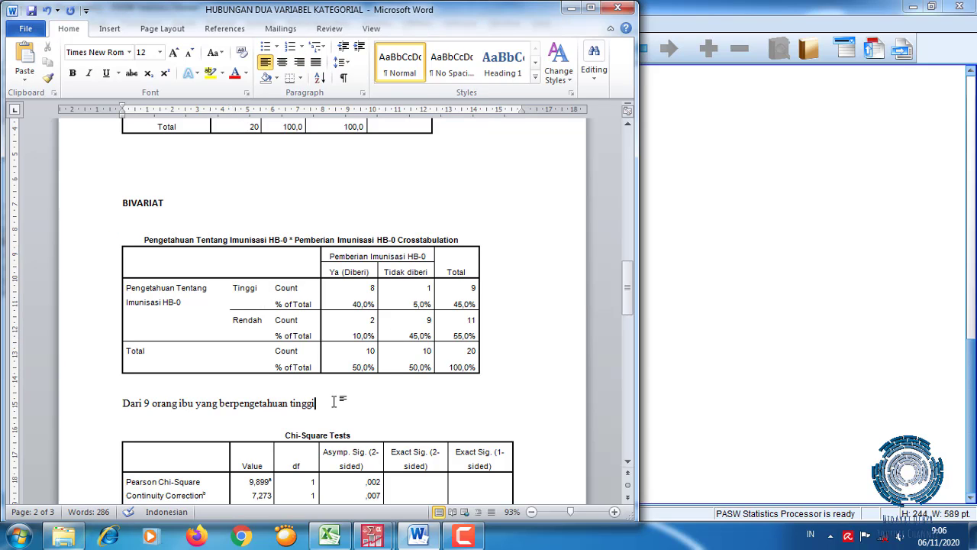
{"action": "type", "text": ", terdapat"}
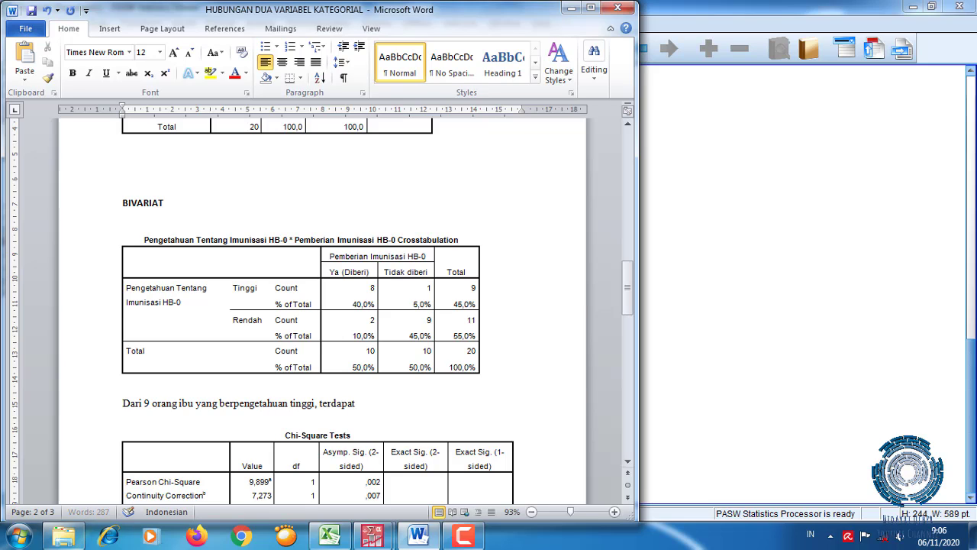
{"action": "type", "text": " 8 mn"}
{"action": "key", "text": "BackSpace"}
{"action": "key", "text": "BackSpace"}
{"action": "type", "text": "orang (40%"}
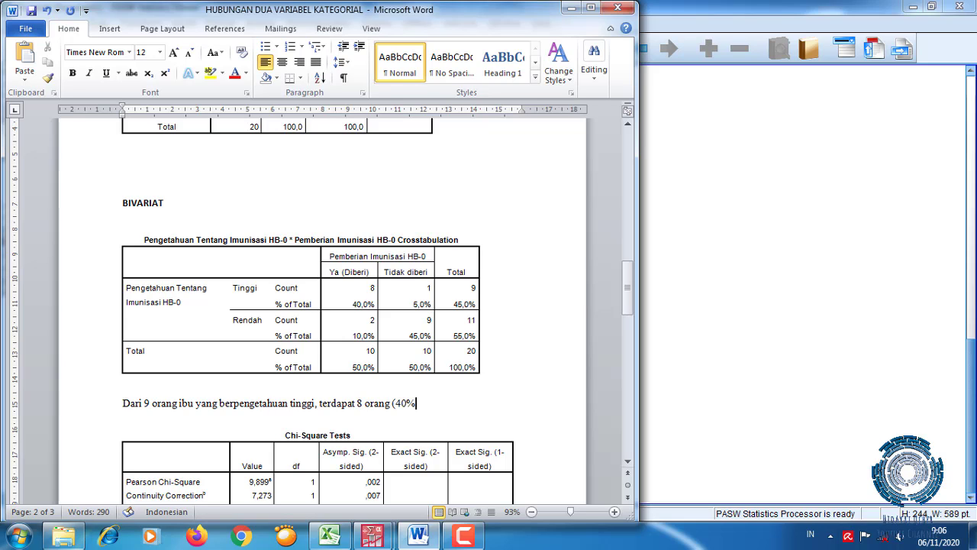
Step: Continue the sentence under the crosstabulation with ") ibu yang memberikan imunisasi HB-0 ke bayinya dan terdapat 1 orang ibu (5%)"
{"action": "type", "text": ") ibu yang m"}
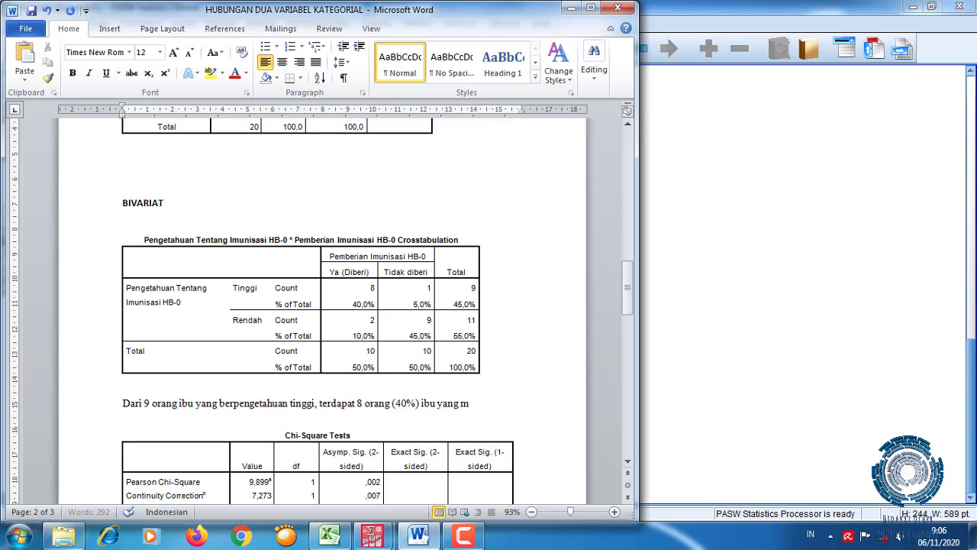
{"action": "type", "text": "emberikan imunisasi"}
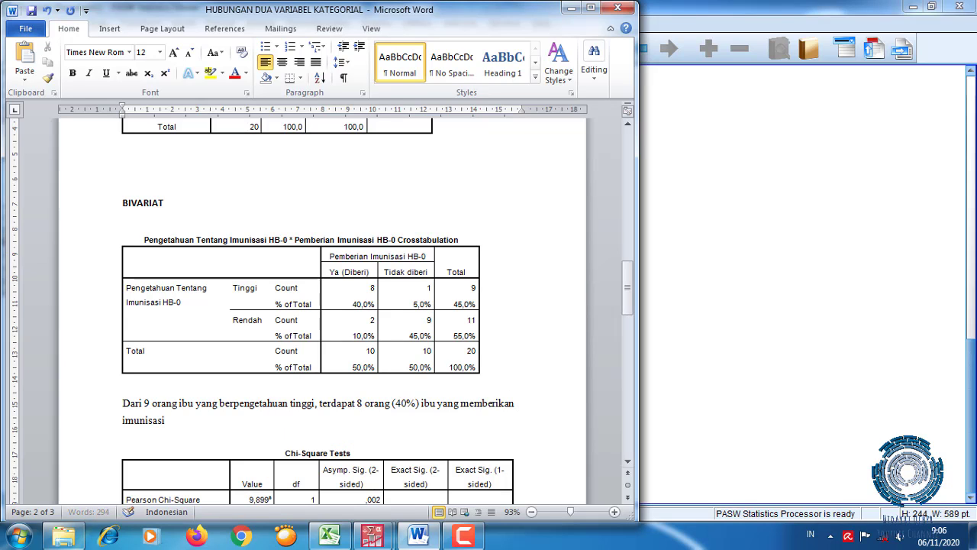
{"action": "type", "text": " HB-0 ke "}
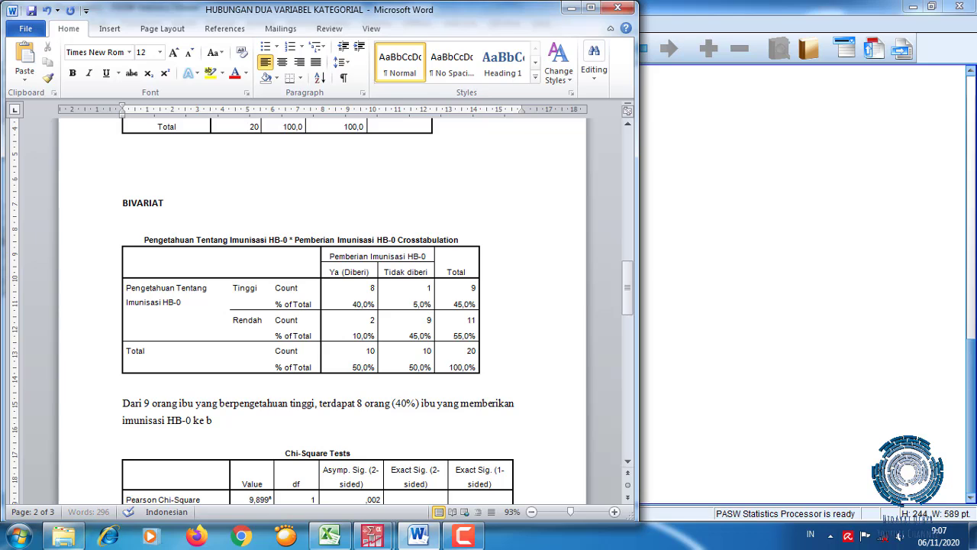
{"action": "type", "text": "bayinya dan"}
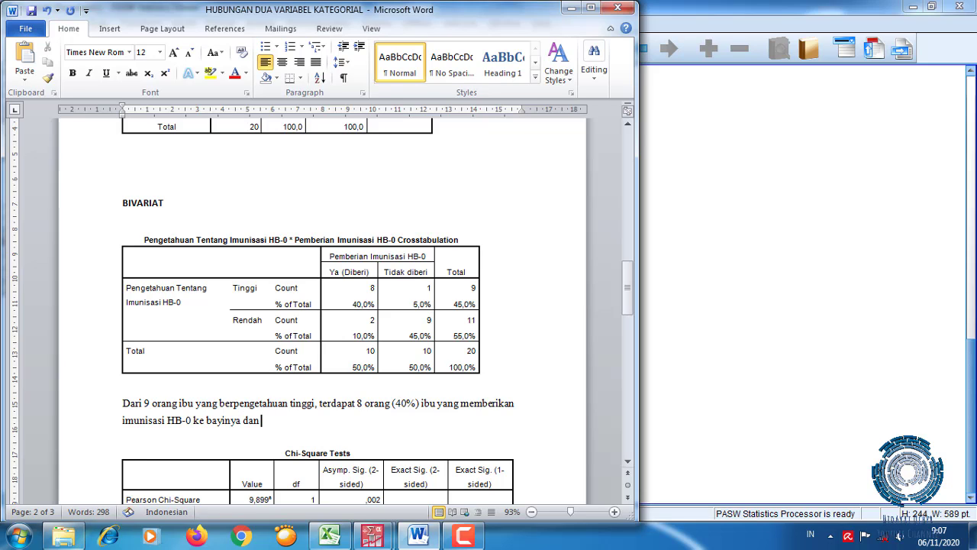
{"action": "type", "text": " terdapat 1 ora"}
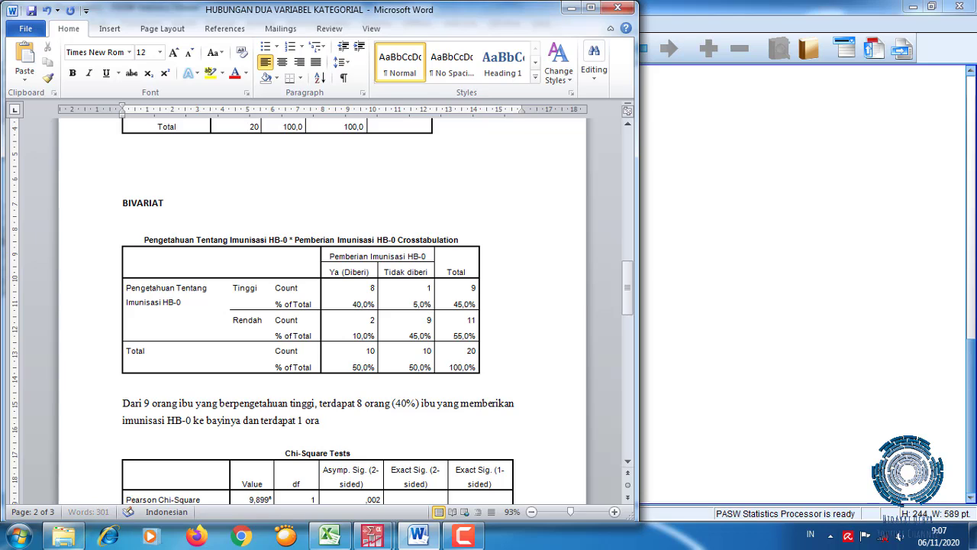
{"action": "type", "text": "ng ibu (5%)"}
{"action": "key", "text": "F9"}
{"action": "key", "text": "F9"}
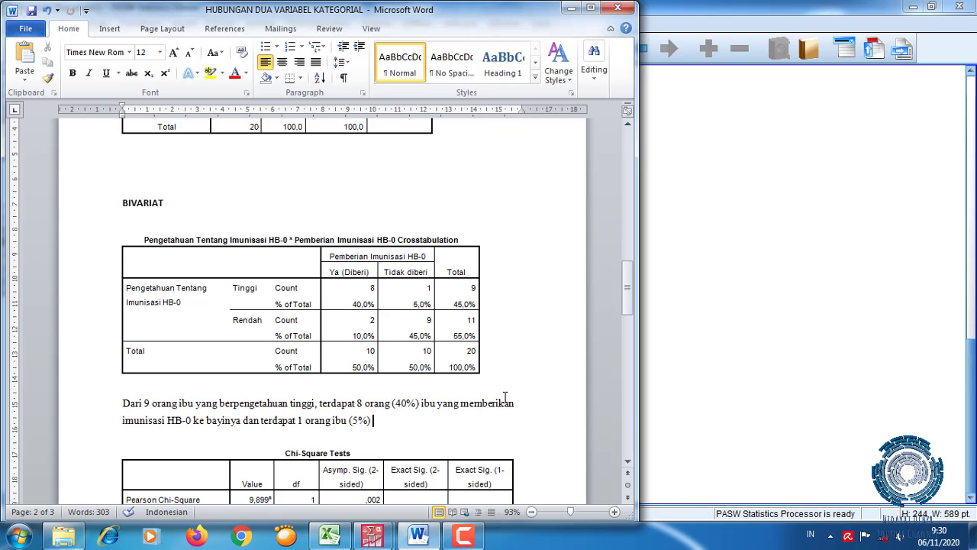
Step: Complete the sentence with "yang tidak memberikan imunisasi HB-0", with a space between "imunisasi" and "HB-0"
{"action": "left_click", "coordinate": [377, 420]}
{"action": "type", "text": "yang ti"}
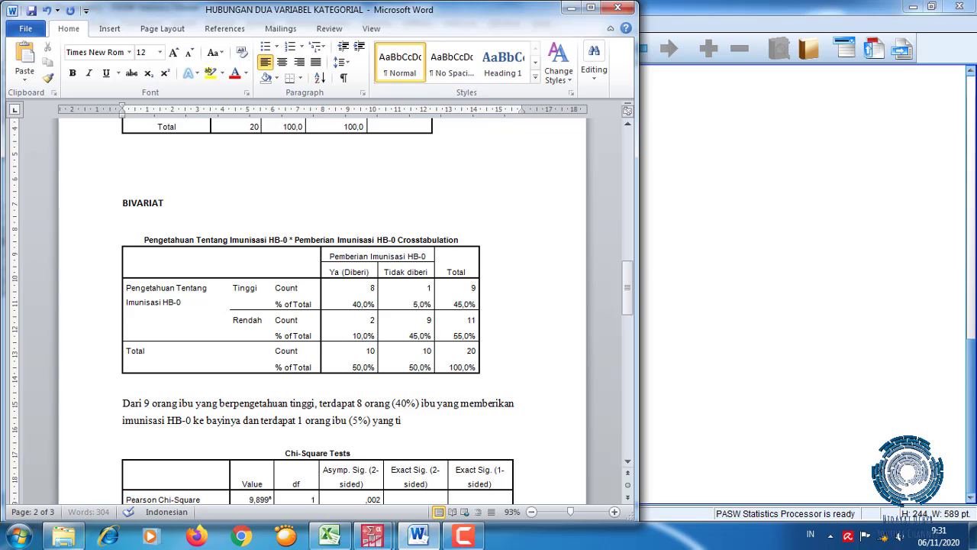
{"action": "type", "text": "dak memberikan"}
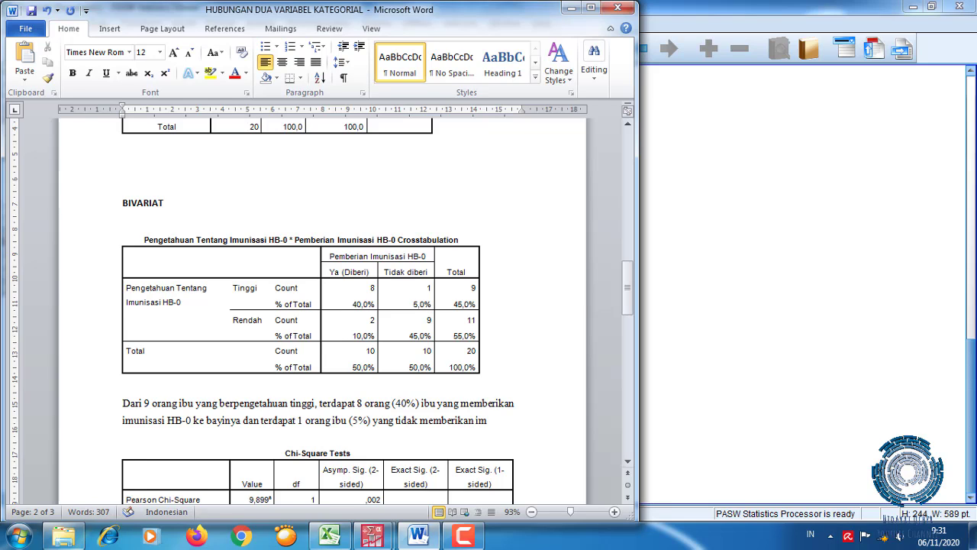
{"action": "type", "text": "imunisasi"}
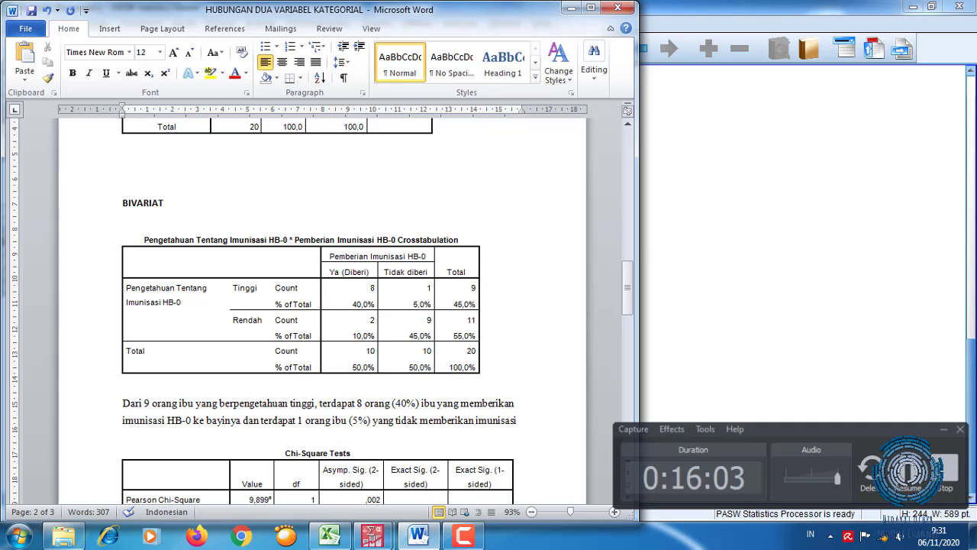
{"action": "type", "text": "HB-0"}
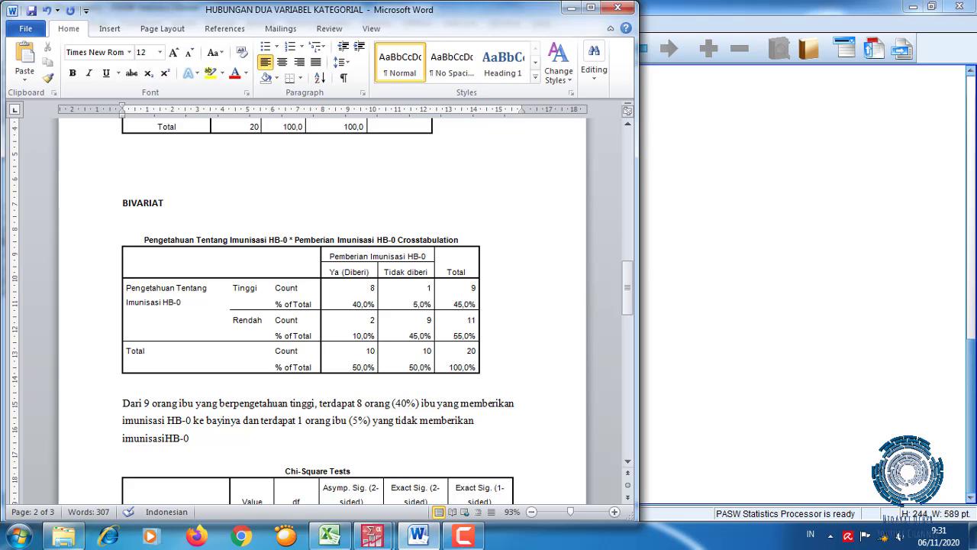
{"action": "left_click", "coordinate": [165, 438]}
{"action": "left_click", "coordinate": [176, 439]}
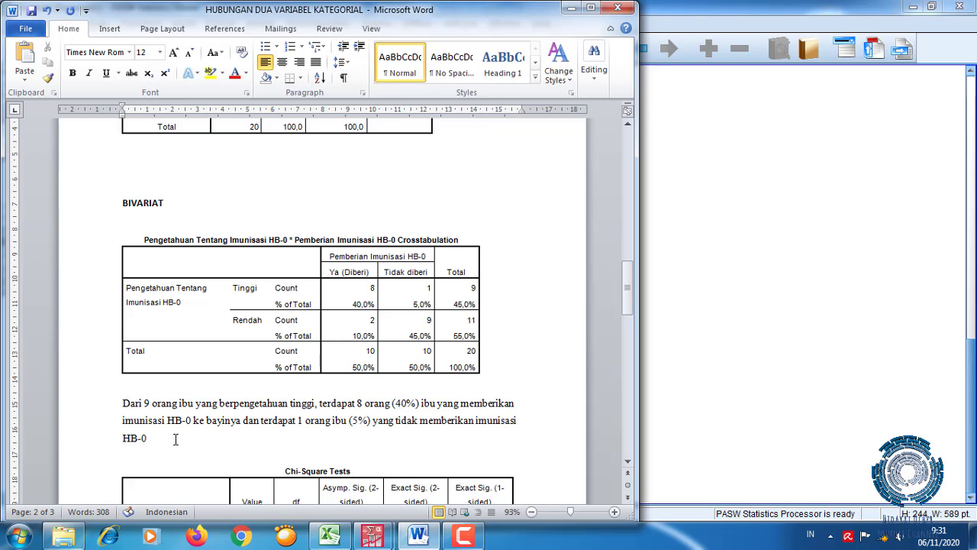
Step: Add ". Dan dari 11 orang ibu yang berpengetahuan rendah, terdapat 2 orang ibu (10%) yang memberikan imunisasi" to the crosstabulation interpretation
{"action": "type", "text": ". Dan dari 11 orang ibu yan"}
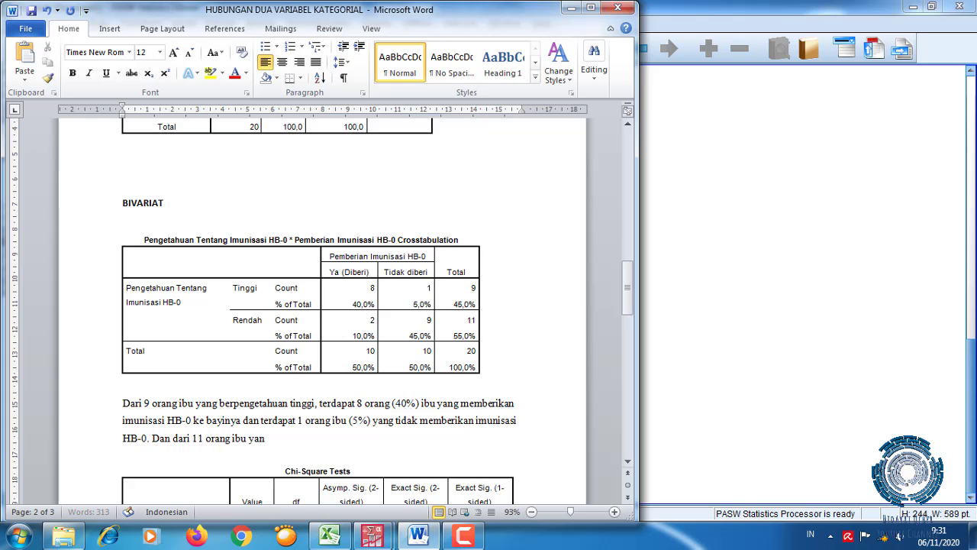
{"action": "type", "text": "g berpengetahuan "}
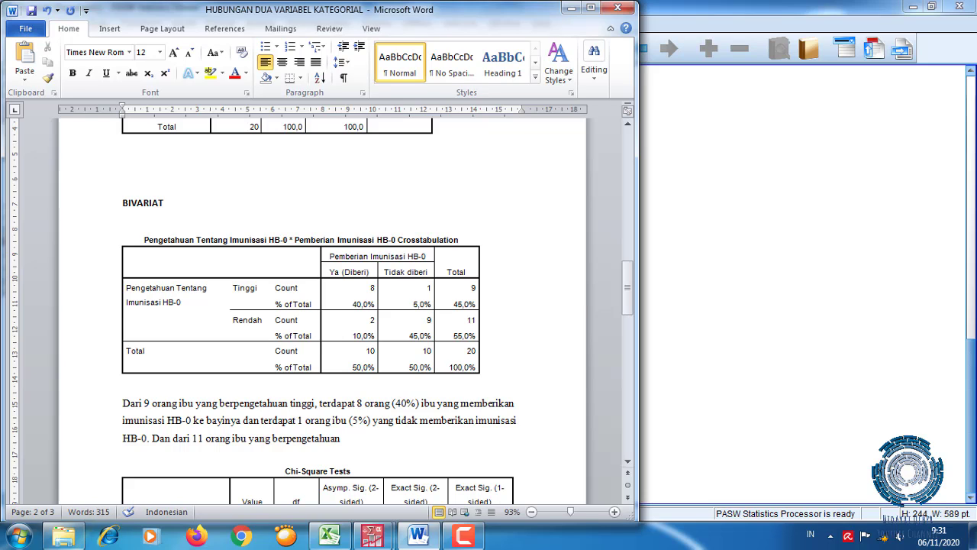
{"action": "type", "text": "rendah, terdapat"}
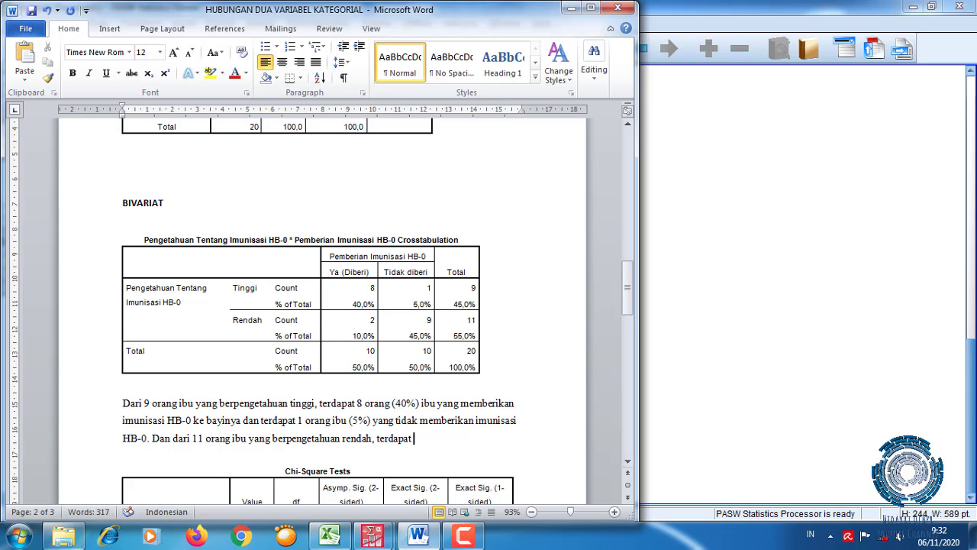
{"action": "type", "text": " 2 orang ibu (10%"}
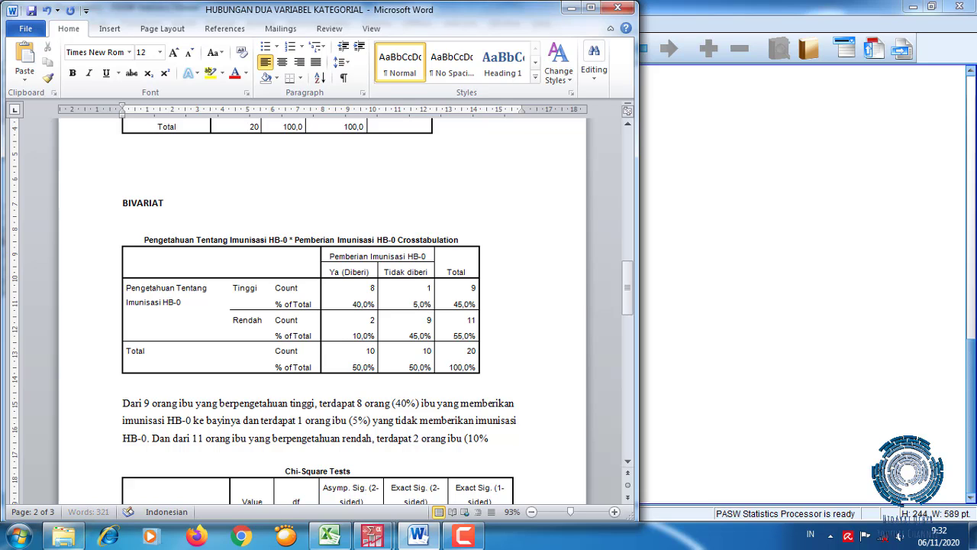
{"action": "type", "text": ") yang memberi"}
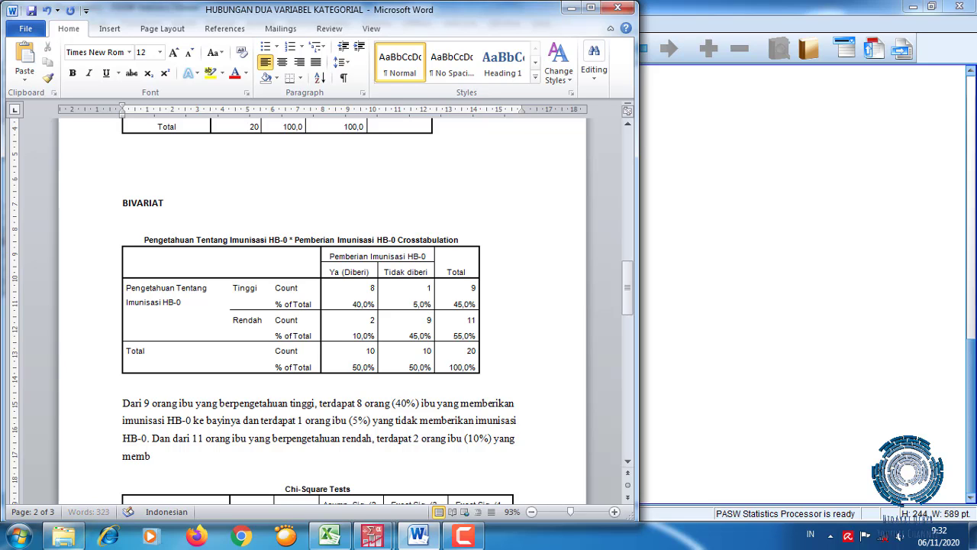
{"action": "type", "text": "kan imunisasi"}
{"action": "key", "text": "ctrl+h"}
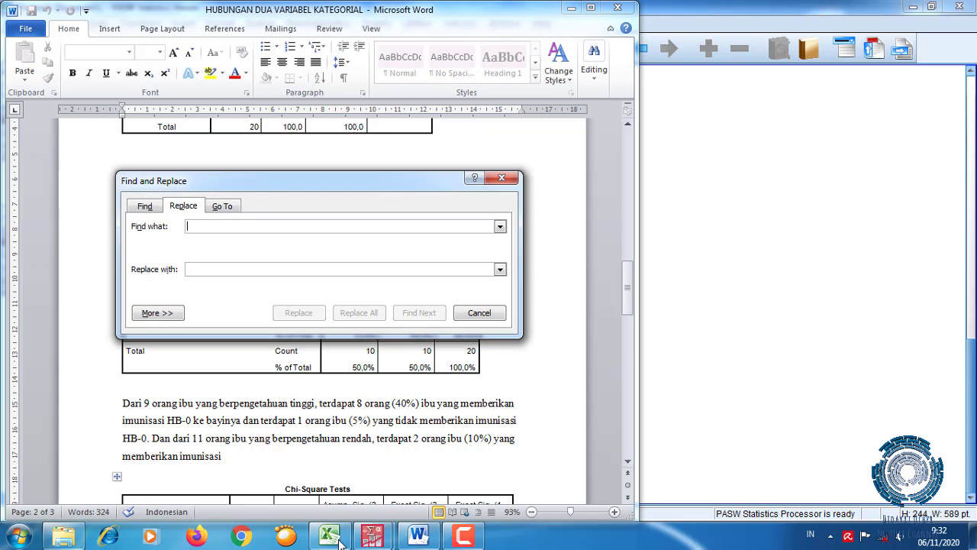
{"action": "left_click", "coordinate": [502, 180]}
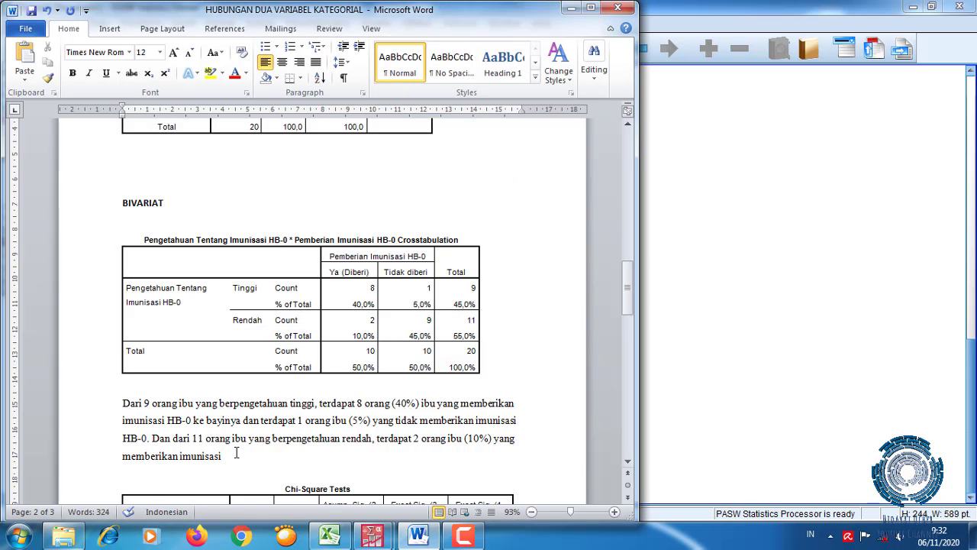
Step: Finish the crosstabulation interpretation with "HB-0 dan terdapat 9 orang ibu (45%) yang tidak memberikan imunisasi HB-0."
{"action": "type", "text": "HB-0 dan terdapat"}
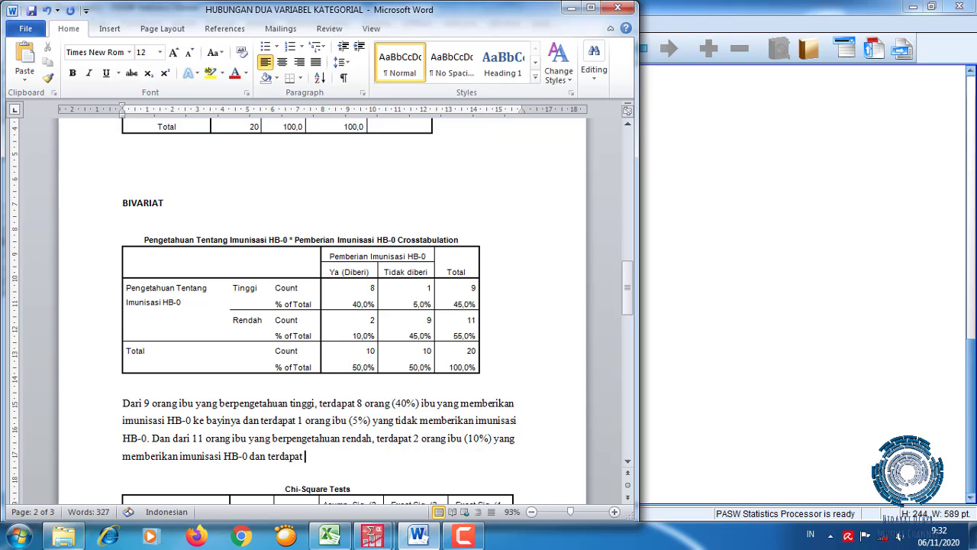
{"action": "type", "text": "orang ibu (45%"}
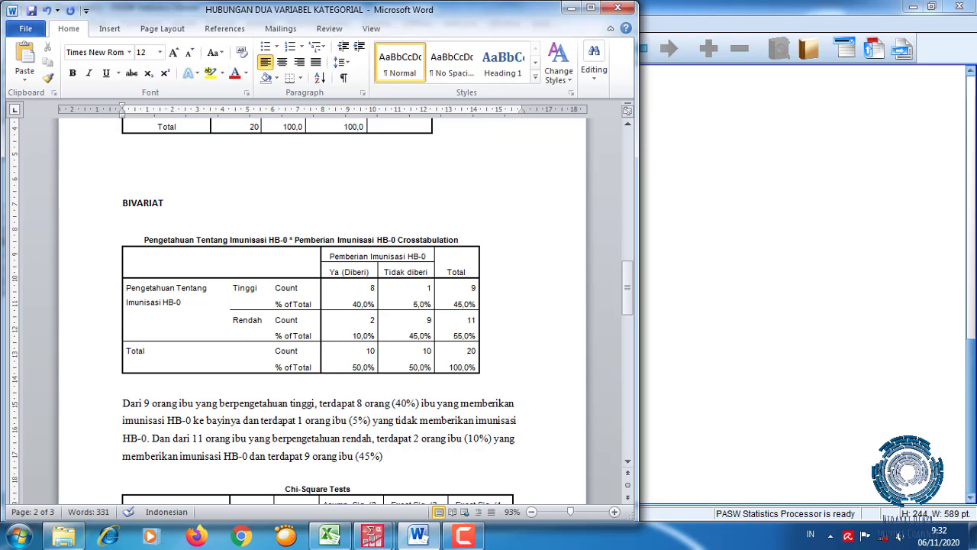
{"action": "type", "text": ") yang tid"}
{"action": "type", "text": "sak"}
{"action": "key", "text": "BackSpace"}
{"action": "key", "text": "BackSpace"}
{"action": "key", "text": "BackSpace"}
{"action": "type", "text": "ak memberika"}
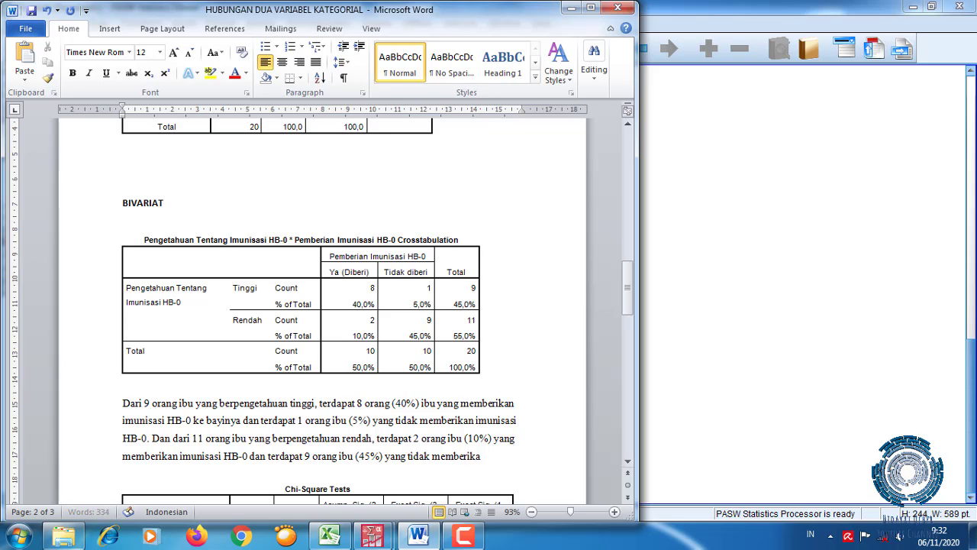
{"action": "type", "text": "n"}
{"action": "type", "text": " imunisa"}
{"action": "type", "text": "si"}
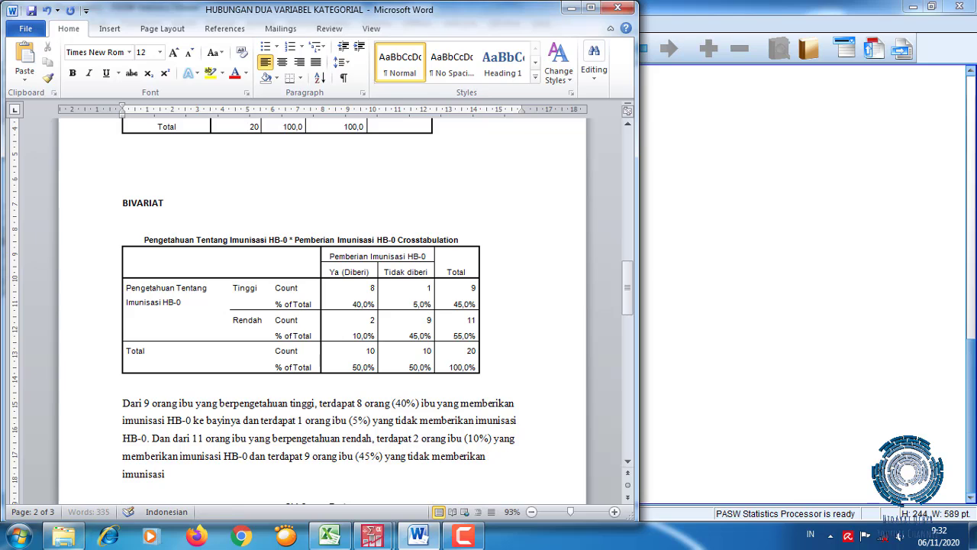
{"action": "type", "text": " HB-0."}
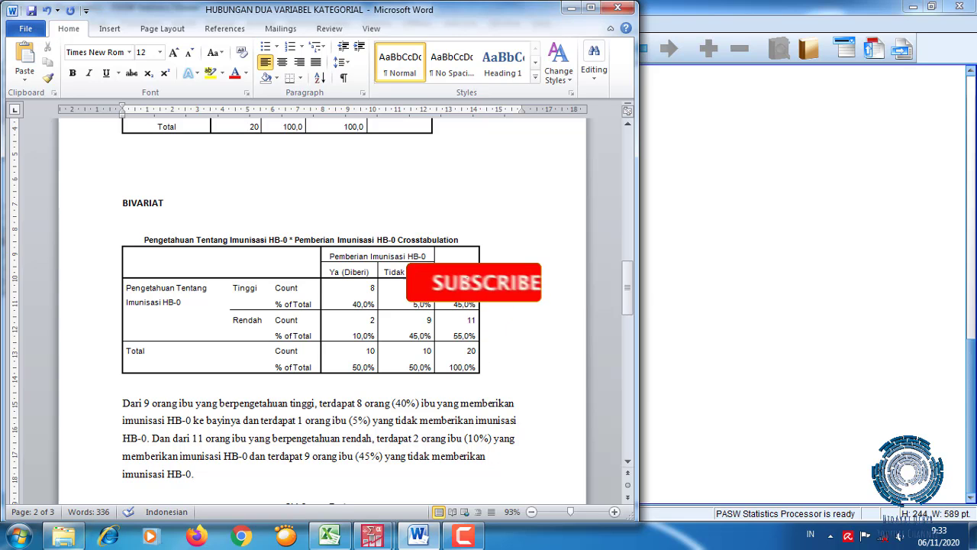
Step: Check the Pearson Chi-Square row and its Asymp. Sig. (2-sided) value in the Chi-Square Tests table
{"action": "scroll", "coordinate": [234, 454], "scroll_direction": "down", "scroll_amount": 1}
{"action": "scroll", "coordinate": [234, 453], "scroll_direction": "down", "scroll_amount": 2}
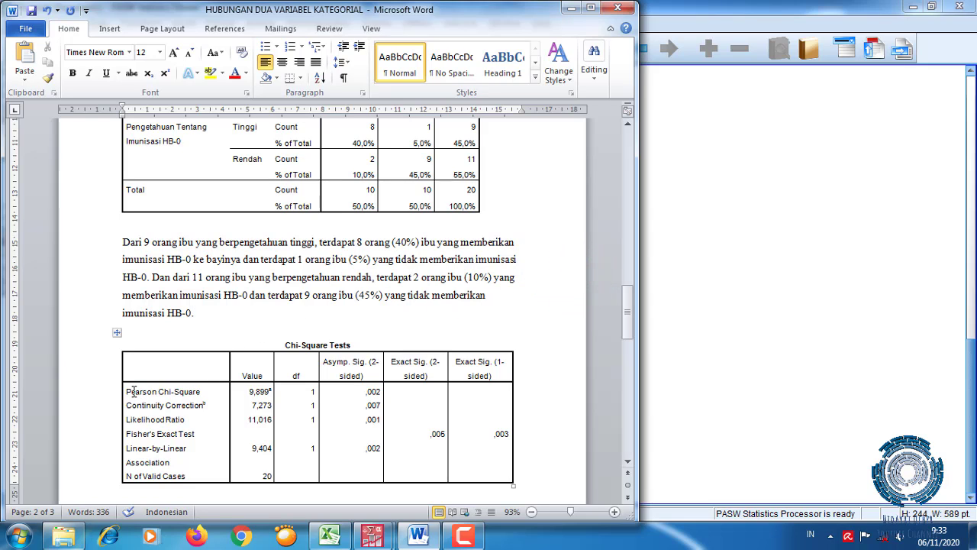
{"action": "left_click_drag", "start_coordinate": [130, 391], "coordinate": [181, 389]}
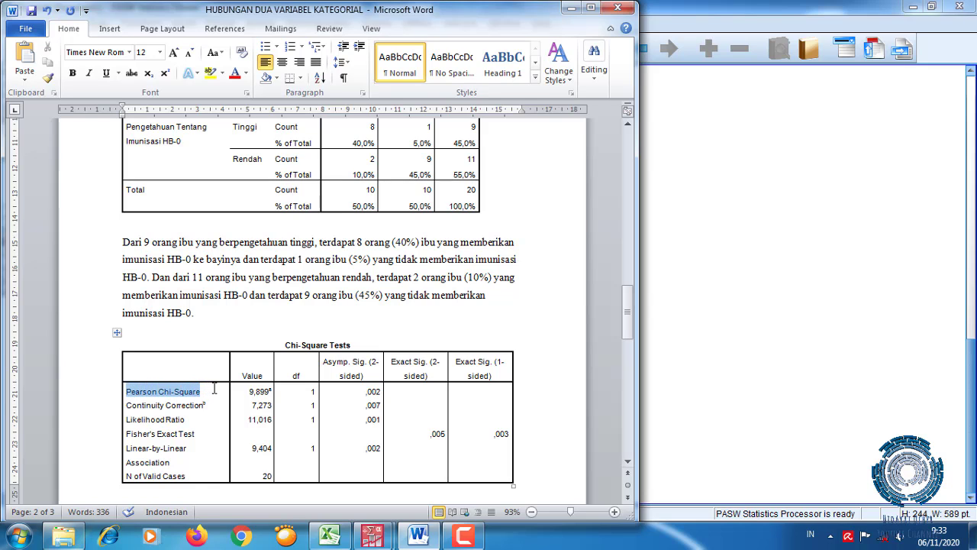
{"action": "left_click_drag", "start_coordinate": [214, 390], "coordinate": [216, 389]}
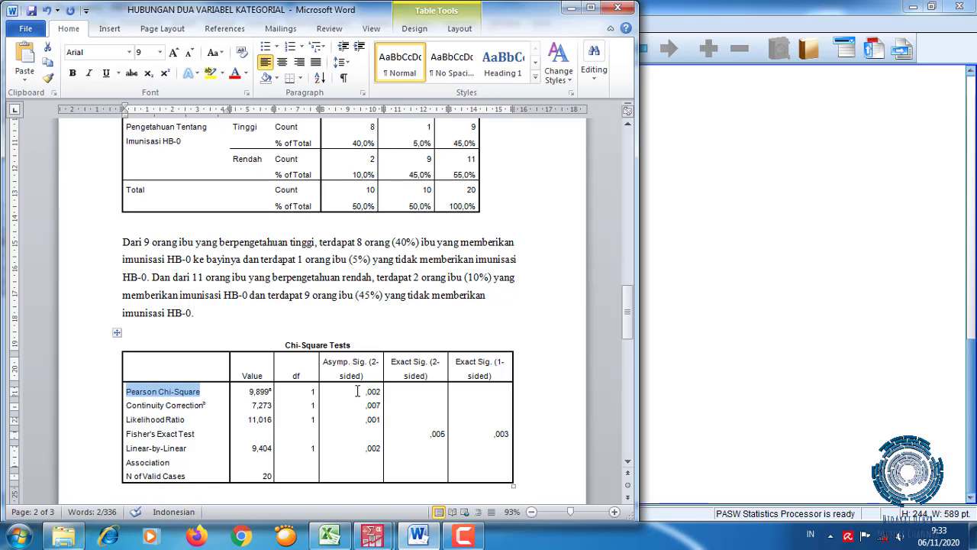
{"action": "left_click_drag", "start_coordinate": [365, 391], "coordinate": [380, 391]}
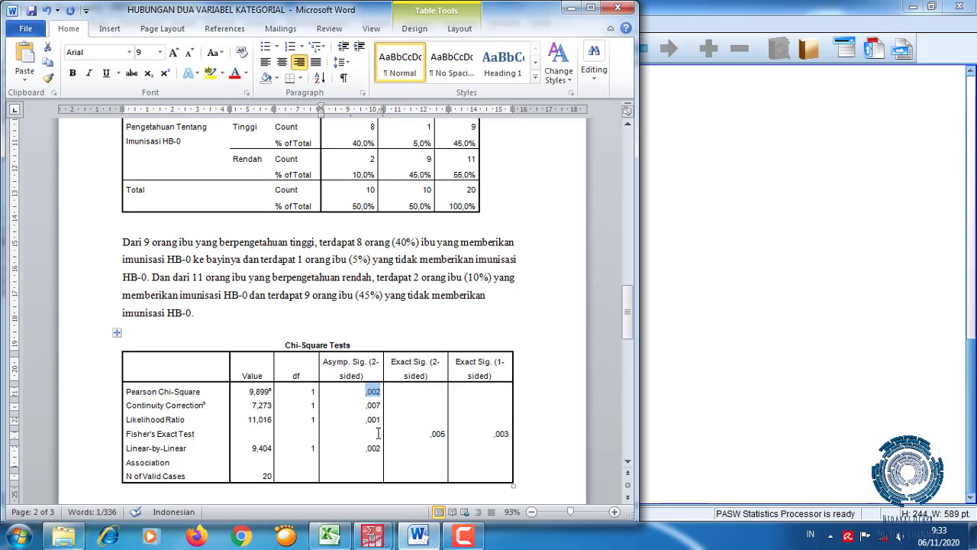
{"action": "scroll", "coordinate": [367, 436], "scroll_direction": "down", "scroll_amount": 4}
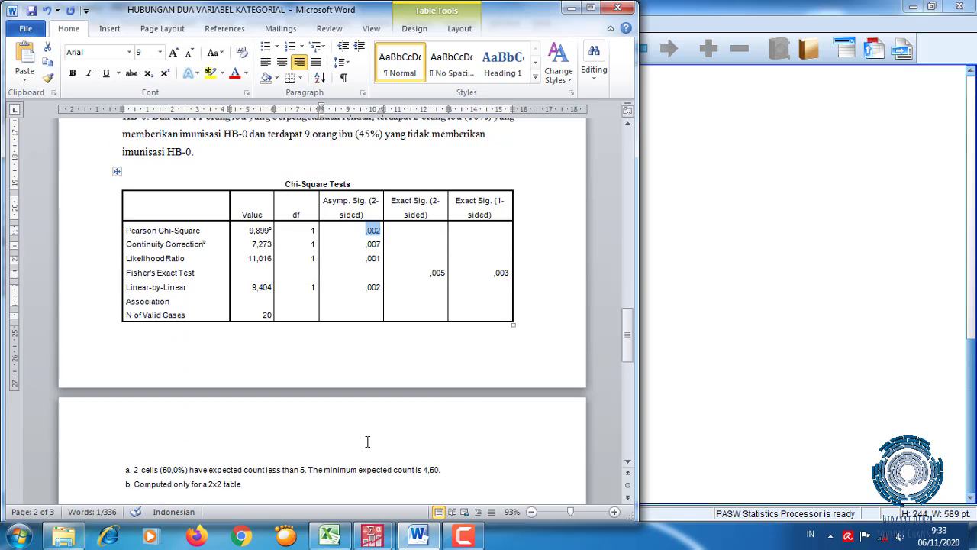
{"action": "scroll", "coordinate": [367, 442], "scroll_direction": "down", "scroll_amount": 4}
{"action": "left_click", "coordinate": [168, 369]}
Step: Review the decision rules under Pengambilan keputusan that compare the Pearson chi-square significance with α (0,05)
{"action": "scroll", "coordinate": [246, 386], "scroll_direction": "up", "scroll_amount": 6}
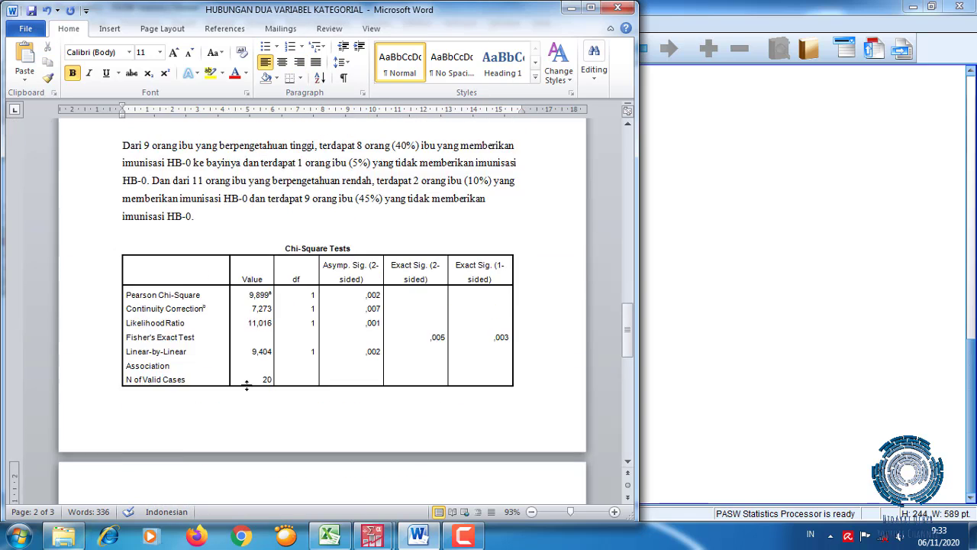
{"action": "scroll", "coordinate": [247, 386], "scroll_direction": "up", "scroll_amount": 15}
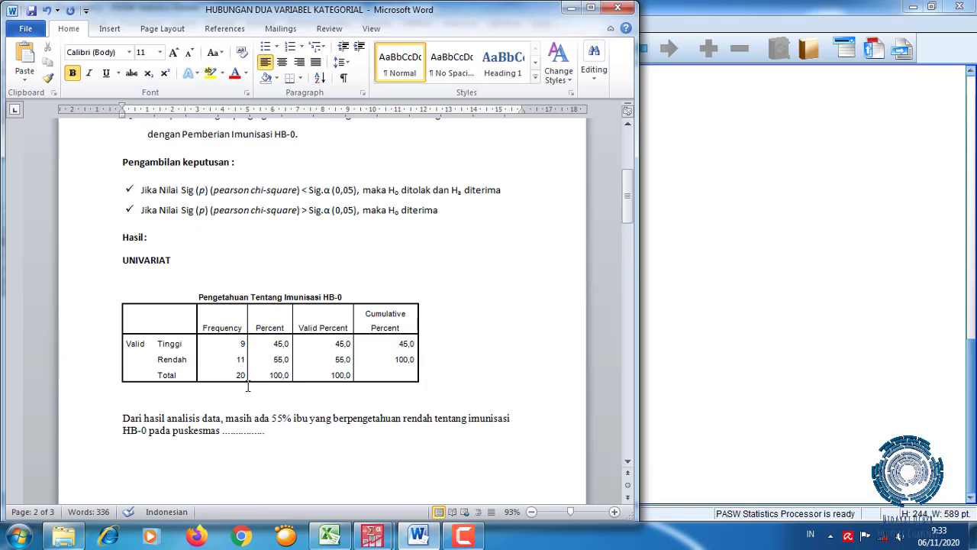
{"action": "scroll", "coordinate": [246, 386], "scroll_direction": "up", "scroll_amount": 4}
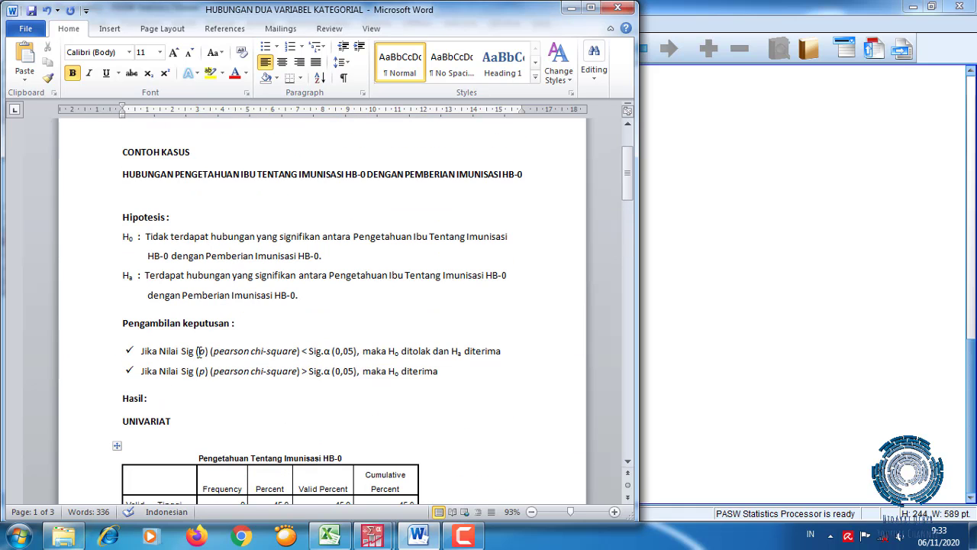
{"action": "left_click", "coordinate": [373, 351]}
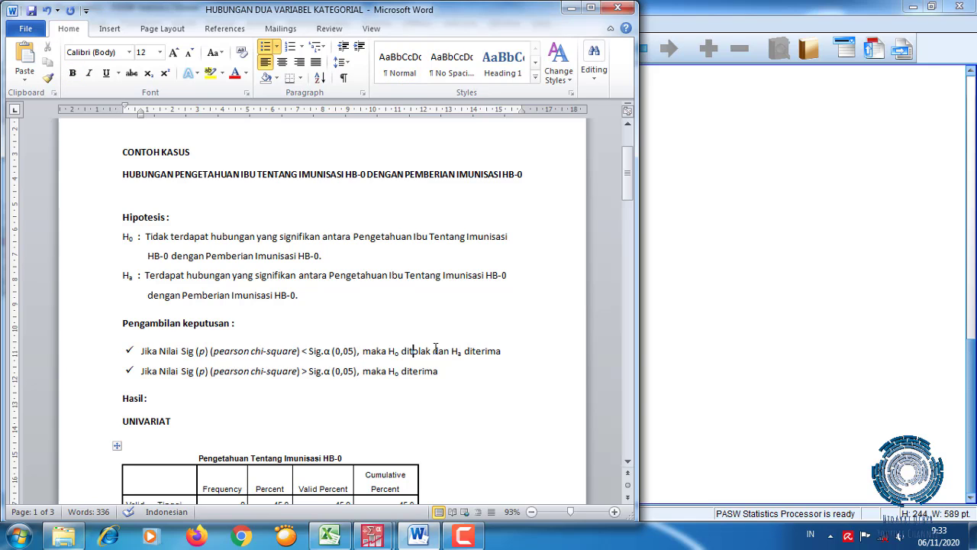
Step: Start a non-bold interpretation paragraph below the Chi-Square Tests footnotes with the word "Didapat"
{"action": "scroll", "coordinate": [484, 399], "scroll_direction": "down", "scroll_amount": 3}
{"action": "scroll", "coordinate": [485, 399], "scroll_direction": "down", "scroll_amount": 15}
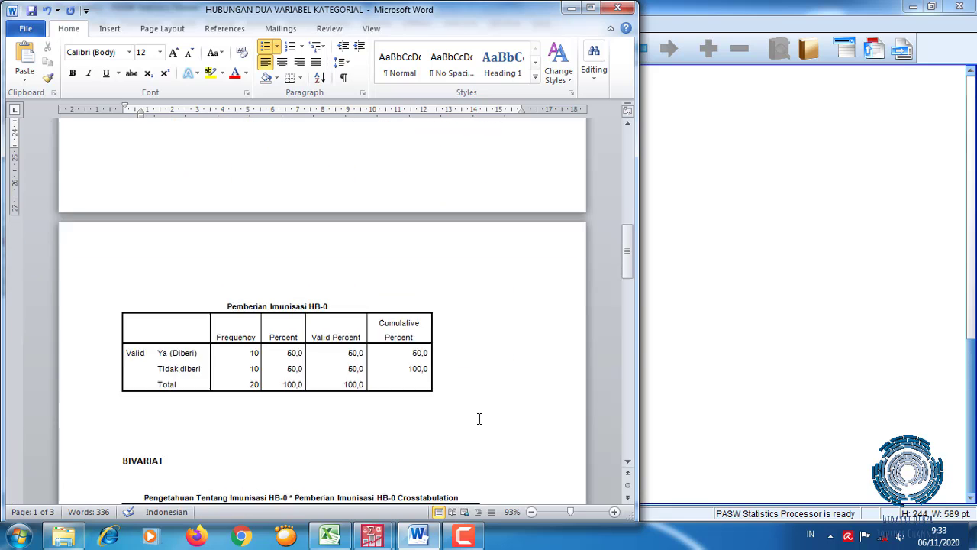
{"action": "scroll", "coordinate": [429, 421], "scroll_direction": "down", "scroll_amount": 2}
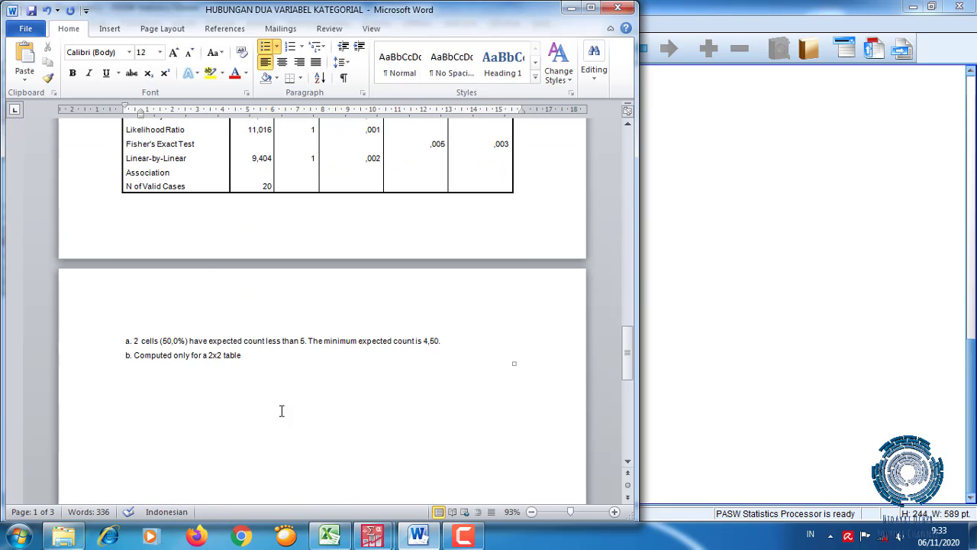
{"action": "double_click", "coordinate": [162, 395]}
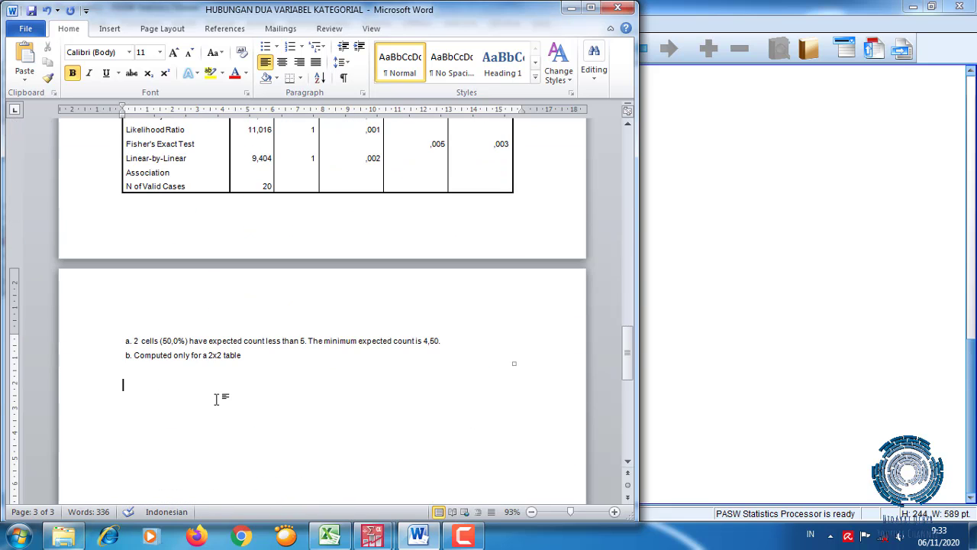
{"action": "type", "text": "Didapat"}
{"action": "left_click_drag", "start_coordinate": [183, 395], "coordinate": [123, 387]}
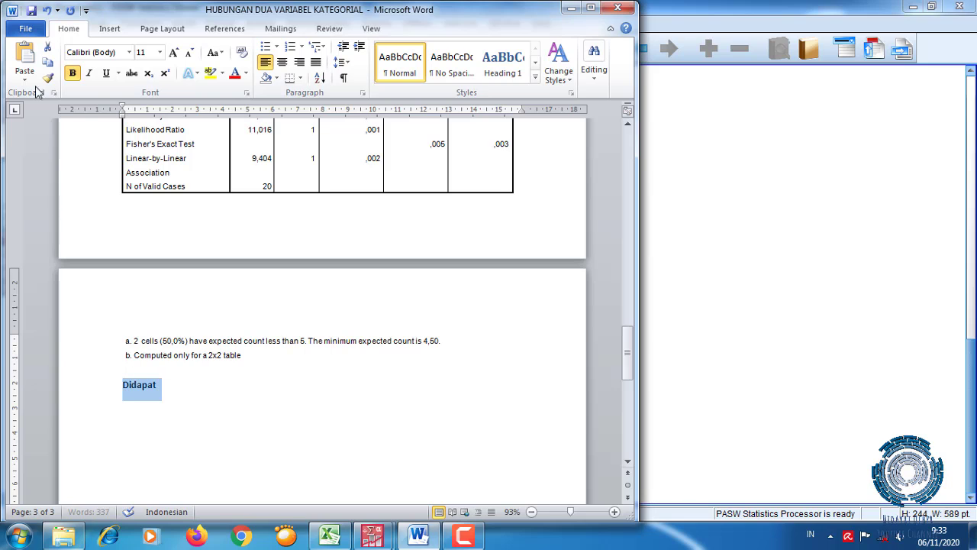
{"action": "left_click", "coordinate": [72, 73]}
{"action": "left_click", "coordinate": [192, 394]}
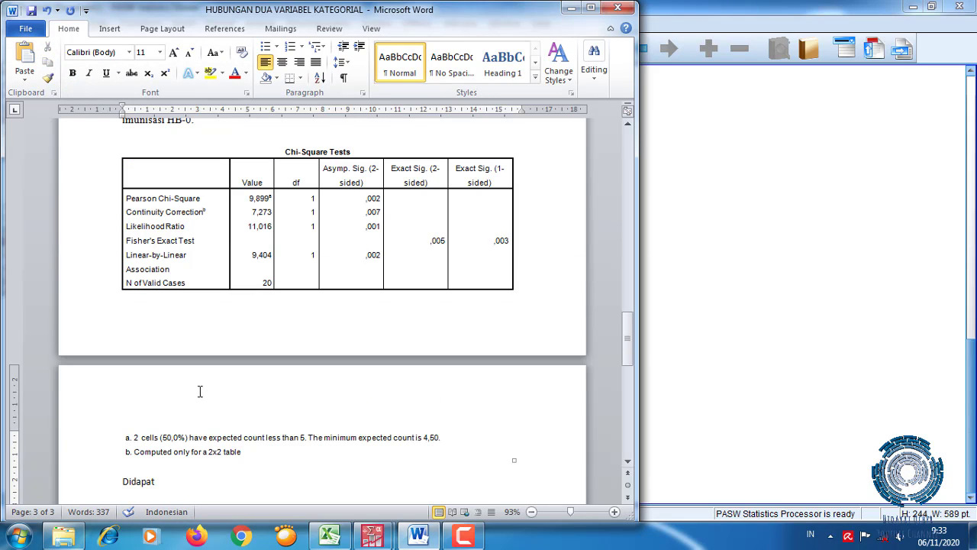
Step: Add "Sig(p)" after "Didapat" in the chi-square interpretation and italicise the letter p
{"action": "scroll", "coordinate": [198, 391], "scroll_direction": "up", "scroll_amount": 3}
{"action": "type", "text": "Sig(p)"}
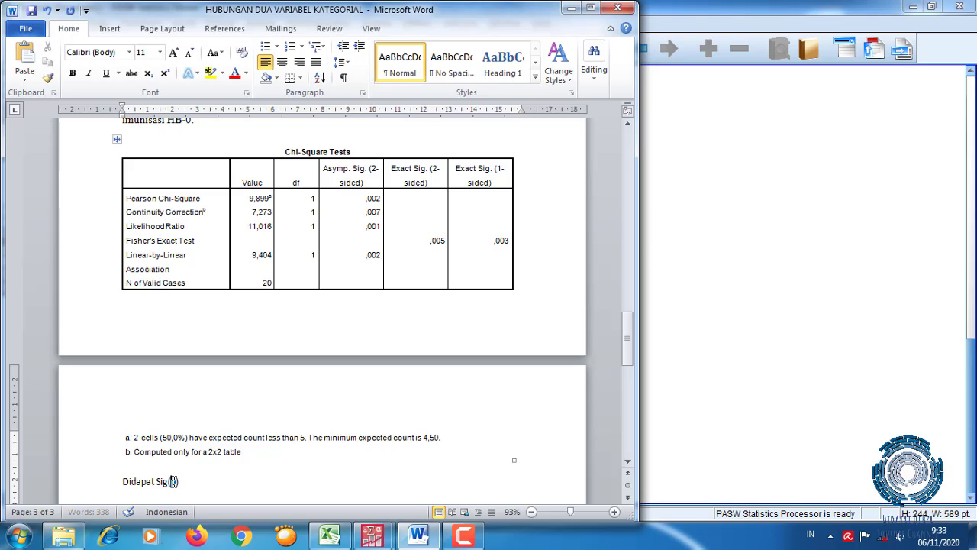
{"action": "left_click_drag", "start_coordinate": [176, 481], "coordinate": [170, 481]}
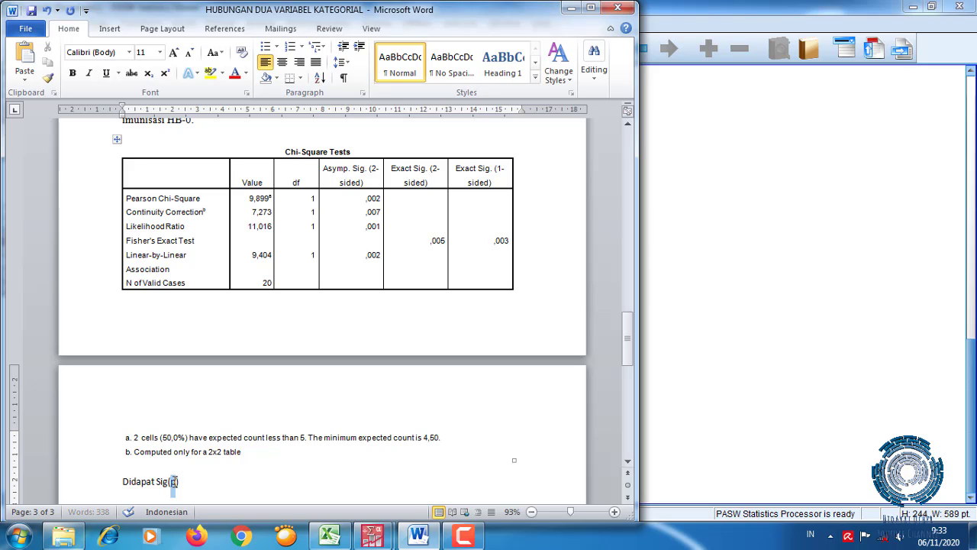
{"action": "left_click", "coordinate": [88, 72]}
{"action": "left_click", "coordinate": [191, 481]}
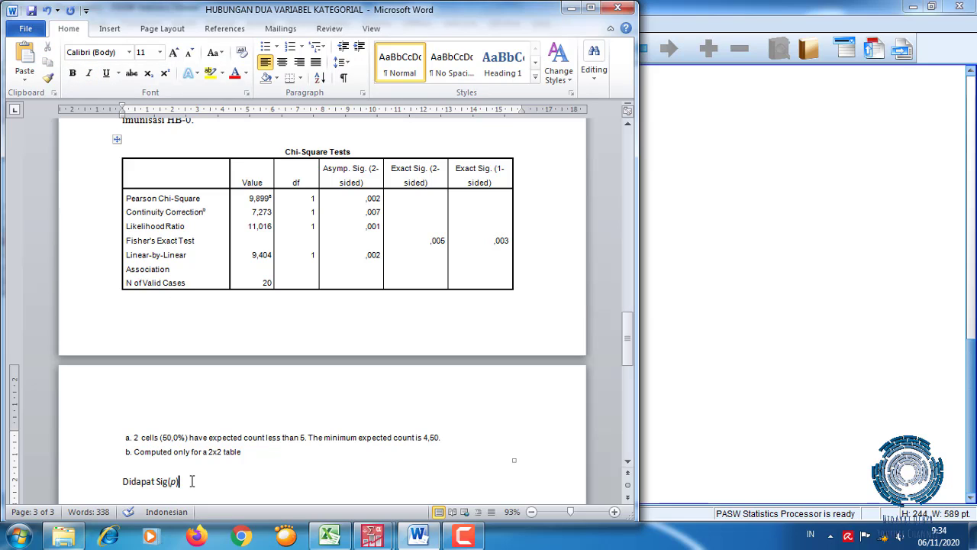
Step: Continue the chi-square interpretation with "sebesar 0,002 dimana lebih kecil dari 0,05, maka"
{"action": "type", "text": "seb"}
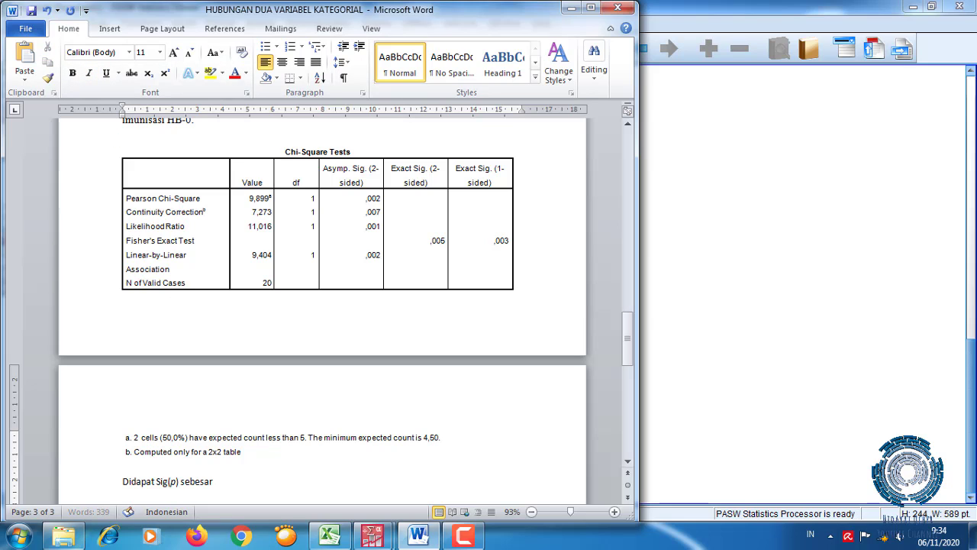
{"action": "type", "text": "esar 0,002 dimana"}
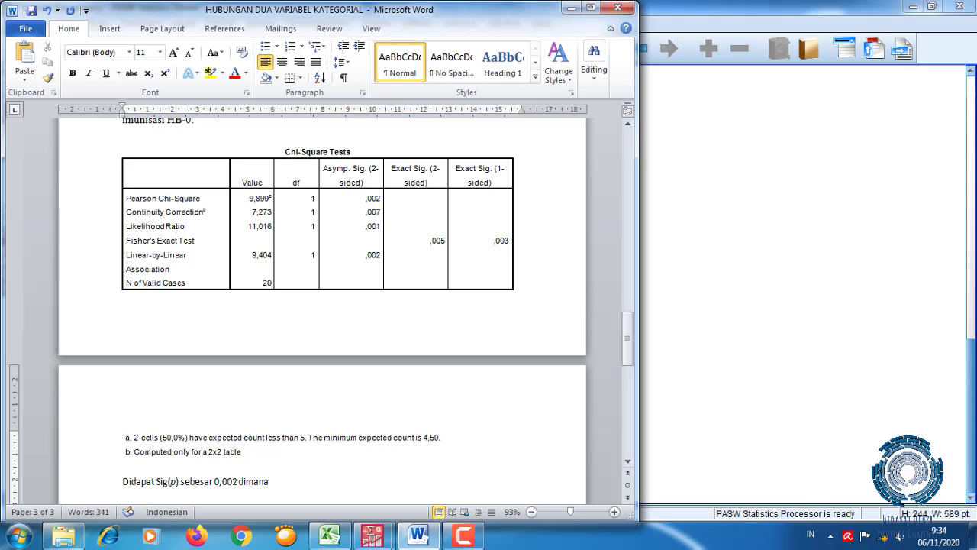
{"action": "type", "text": " lebih kecil dari 0,05, maka"}
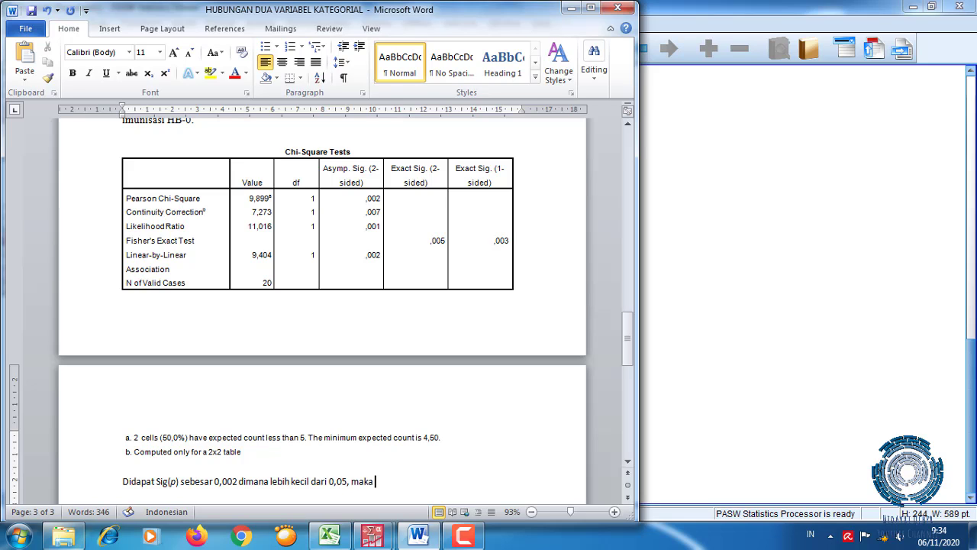
Step: Add the hypothesis decision "Ho ditolak dan Ha diterima. Dapat disimpulkan bahwa" to the chi-square interpretation
{"action": "type", "text": " Ho ditolak dan G"}
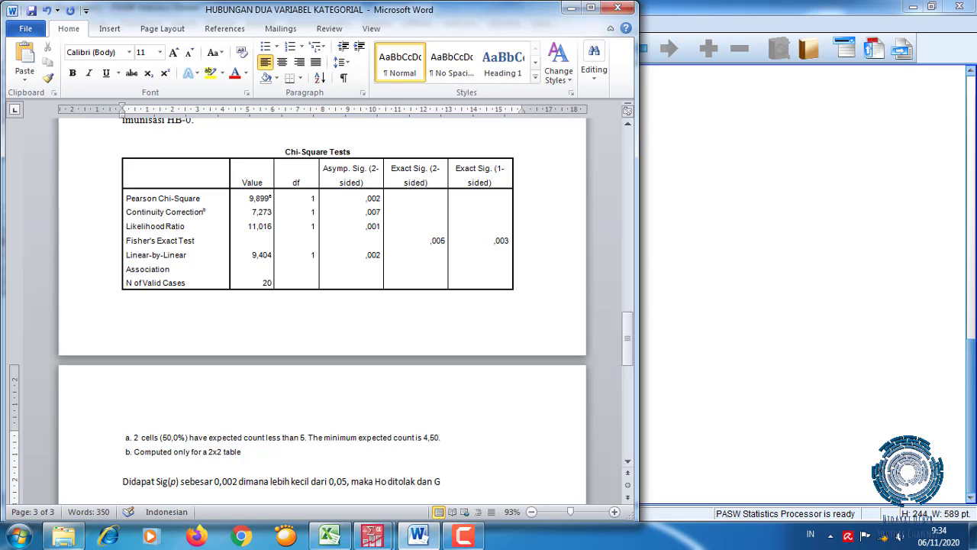
{"action": "key", "text": "BackSpace"}
{"action": "type", "text": "Ha diterima. Dapat d"}
{"action": "type", "text": "isimp"}
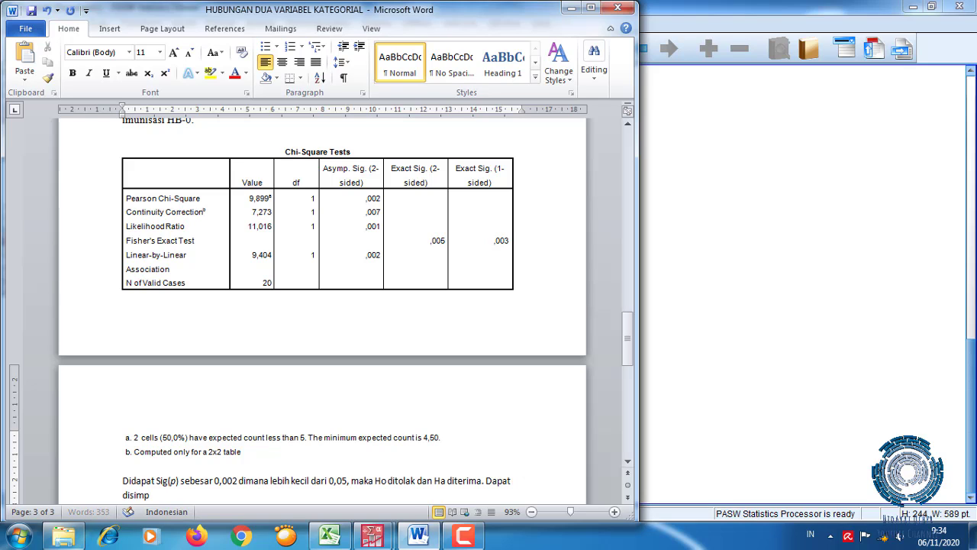
{"action": "type", "text": "ulkan bawa"}
{"action": "key", "text": "BackSpace"}
{"action": "key", "text": "BackSpace"}
{"action": "type", "text": "hwa"}
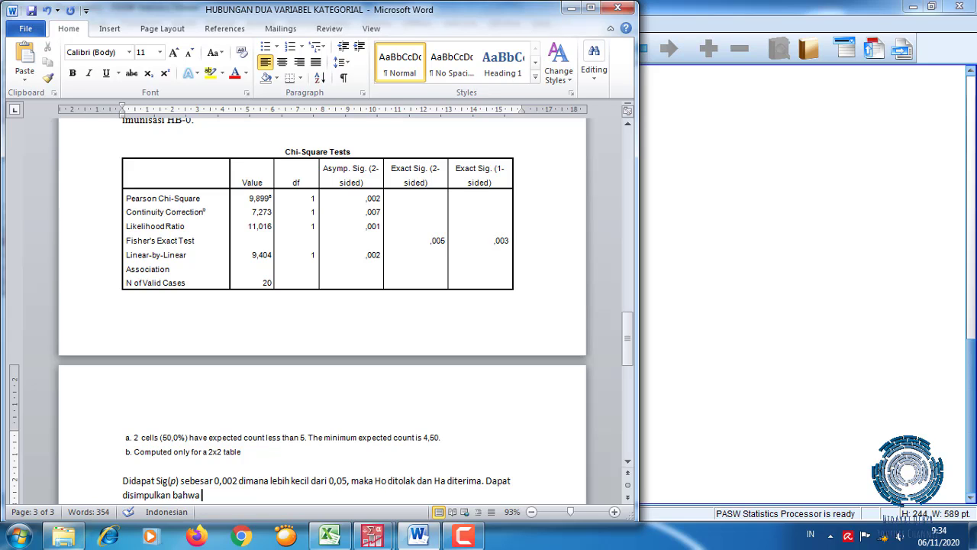
Step: Continue the conclusion with "Terdapat hubungan yang signifikan antara pengetahuan ibu tentang imunisasi HB-0"
{"action": "type", "text": "Terdapat hubu"}
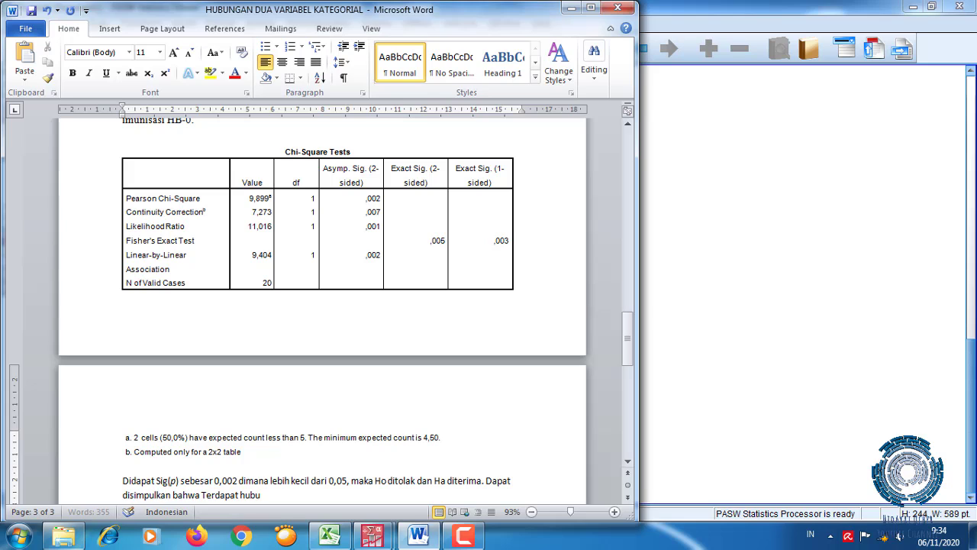
{"action": "type", "text": "ngan yang signifikana"}
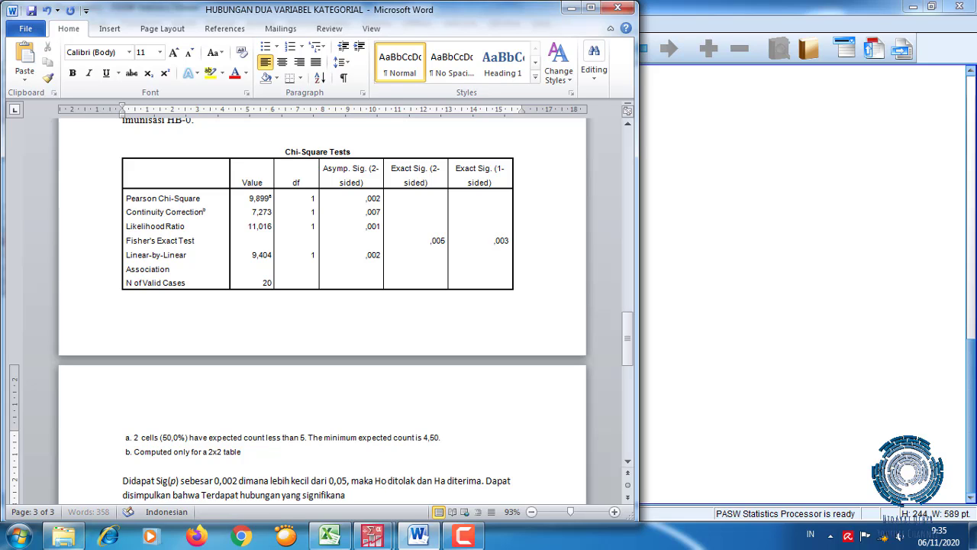
{"action": "key", "text": "BackSpace"}
{"action": "type", "text": "antara pengetahuan i"}
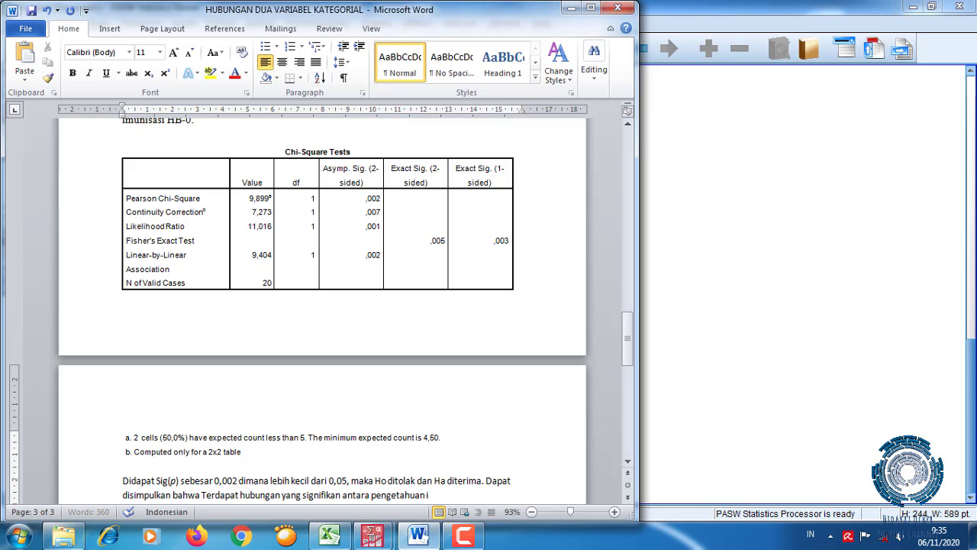
{"action": "type", "text": "butentang imunisasi H"}
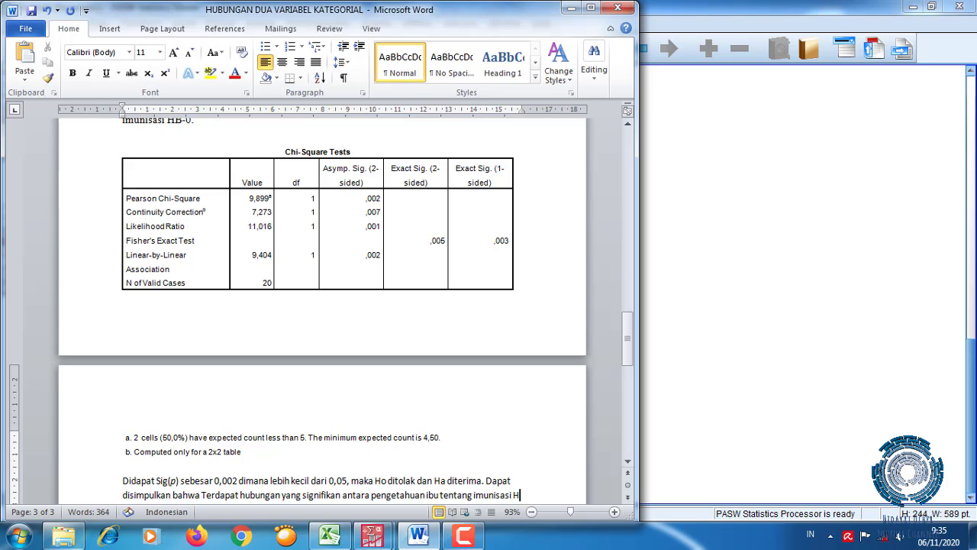
{"action": "type", "text": "B-0"}
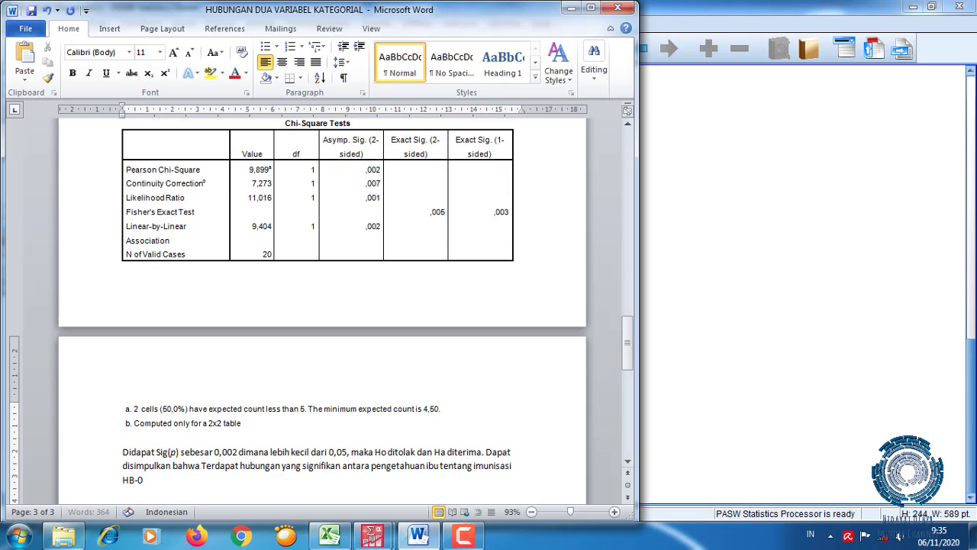
Step: Finish the conclusion with "dengan Pemberian Imunisasi HB-0 pada puskesmas......tahun 2020." and start a new line
{"action": "type", "text": "dengan Pemberian"}
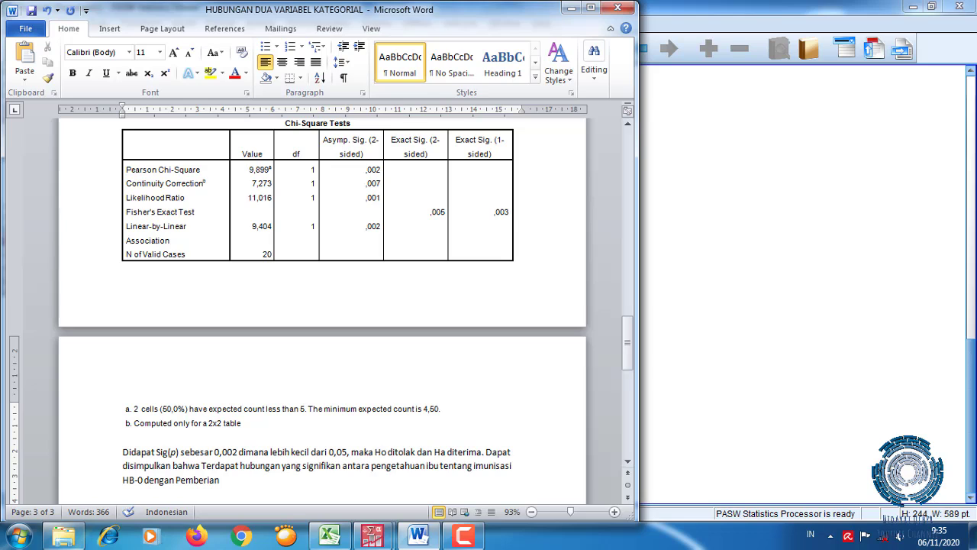
{"action": "type", "text": " Imunisasi HB-0 pada p"}
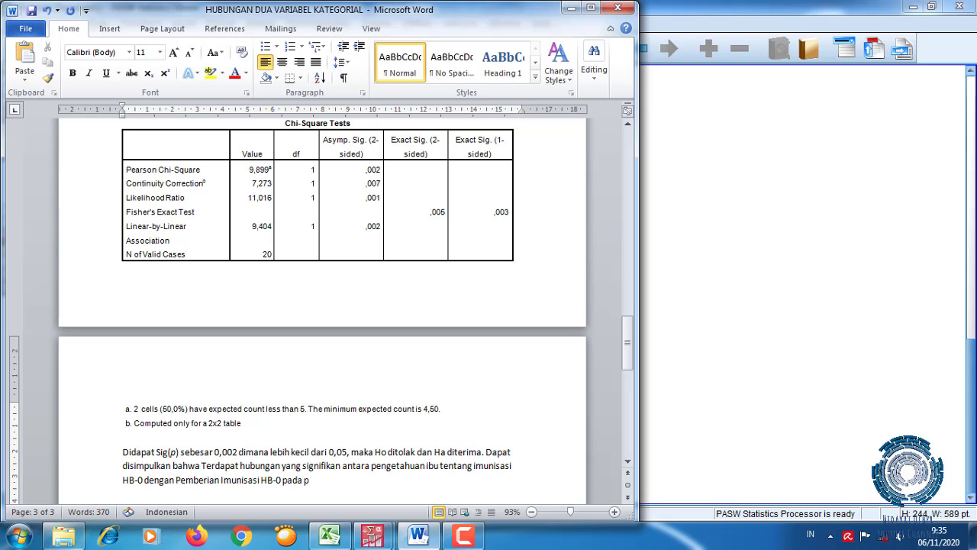
{"action": "type", "text": "uskesmas......tahun"}
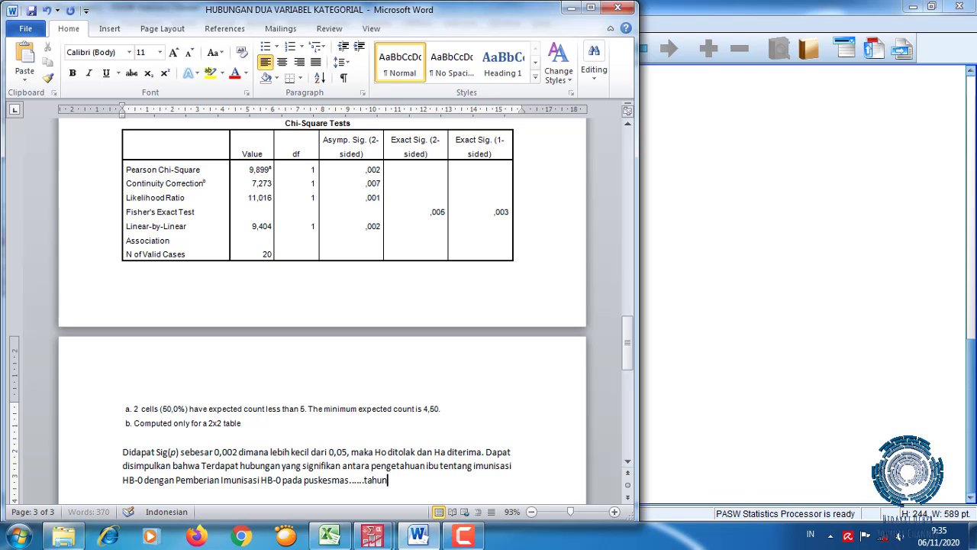
{"action": "type", "text": " 2020."}
{"action": "key", "text": "Return"}
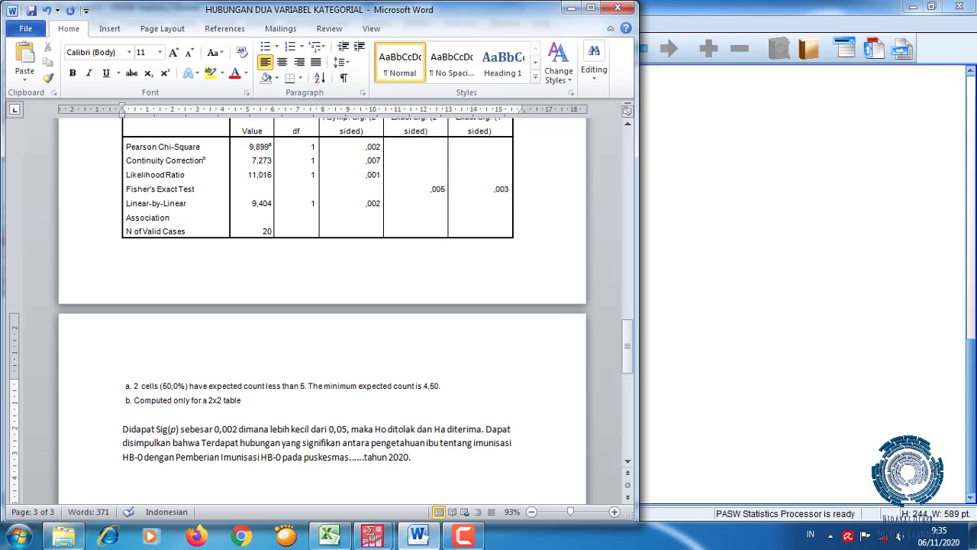
Step: Compare the Pearson Chi-Square Asymp. Sig. (2-sided) value in the Chi-Square Tests table with the written conclusion below it
{"action": "scroll", "coordinate": [242, 485], "scroll_direction": "up", "scroll_amount": 3}
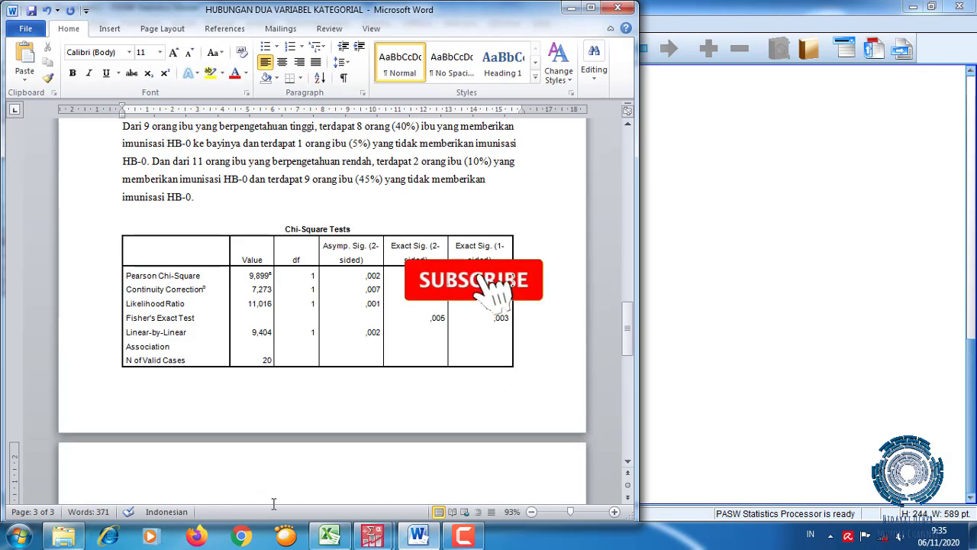
{"action": "scroll", "coordinate": [352, 484], "scroll_direction": "up", "scroll_amount": 1}
{"action": "scroll", "coordinate": [366, 474], "scroll_direction": "down", "scroll_amount": 2}
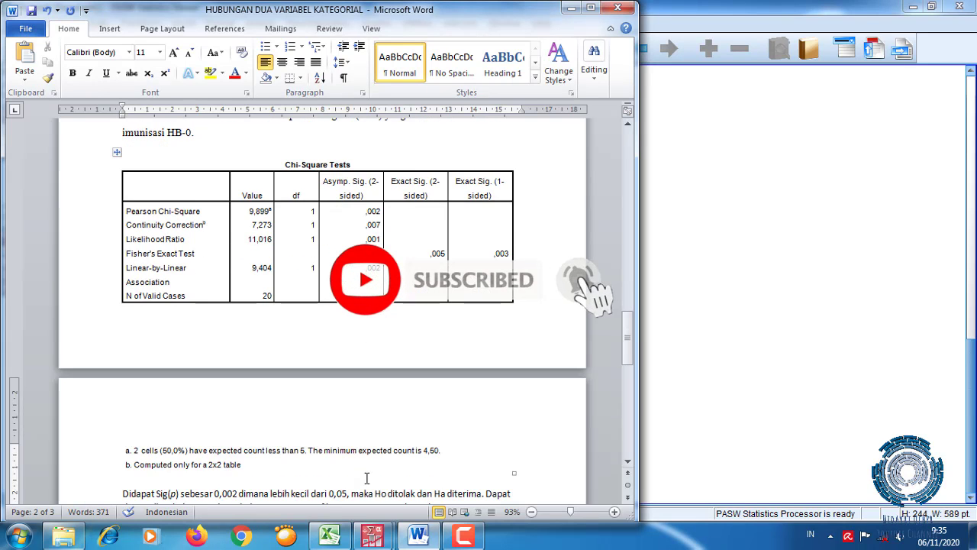
{"action": "scroll", "coordinate": [366, 478], "scroll_direction": "down", "scroll_amount": 1}
{"action": "scroll", "coordinate": [366, 476], "scroll_direction": "up", "scroll_amount": 1}
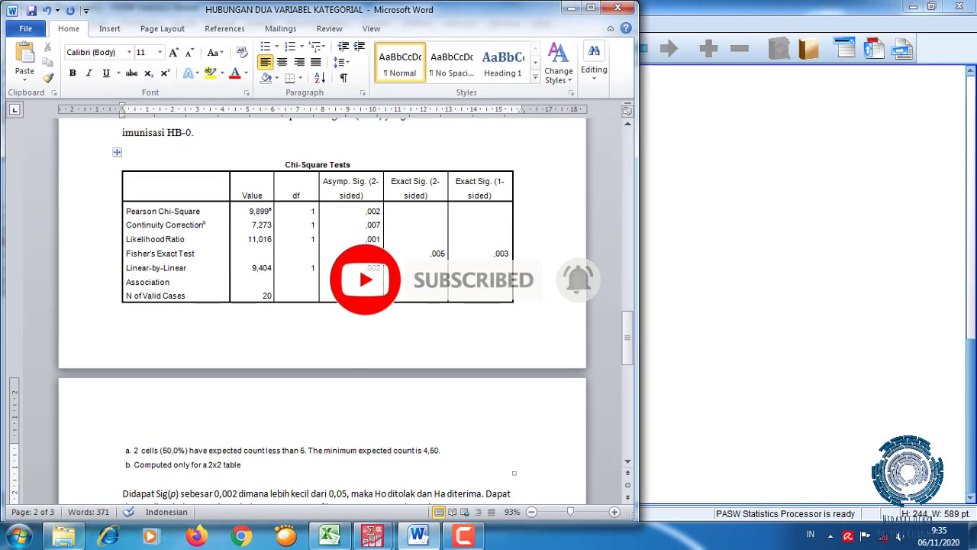
{"action": "left_click", "coordinate": [376, 211]}
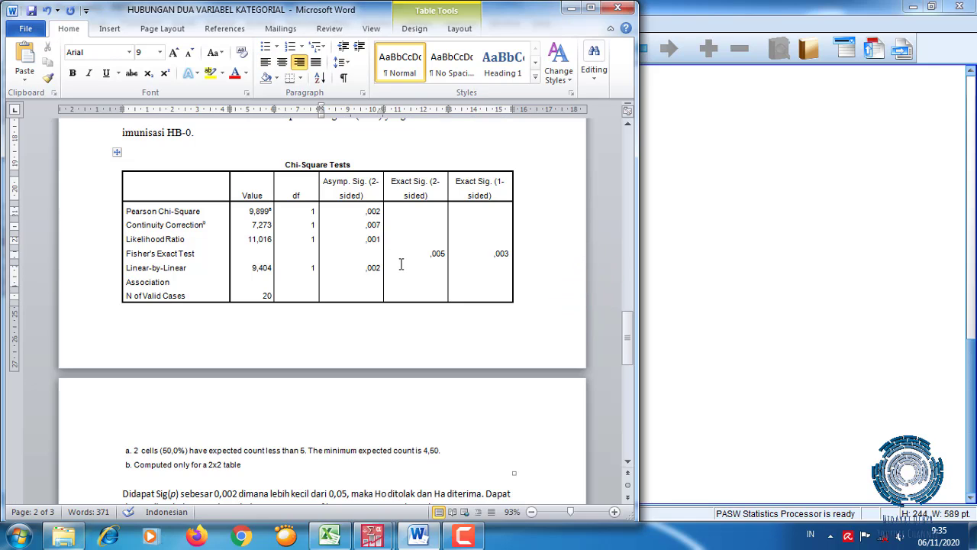
{"action": "scroll", "coordinate": [418, 371], "scroll_direction": "down", "scroll_amount": 2}
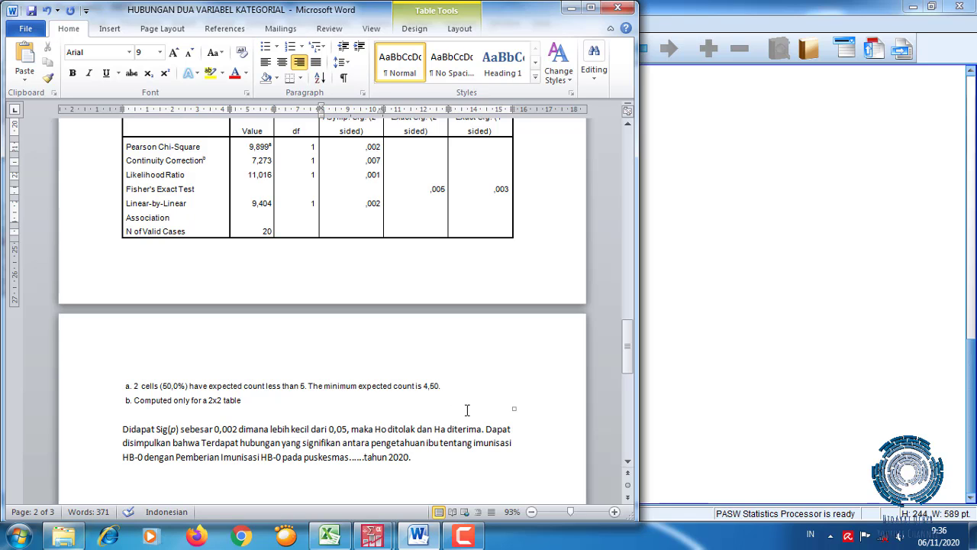
{"action": "scroll", "coordinate": [463, 419], "scroll_direction": "up", "scroll_amount": 2}
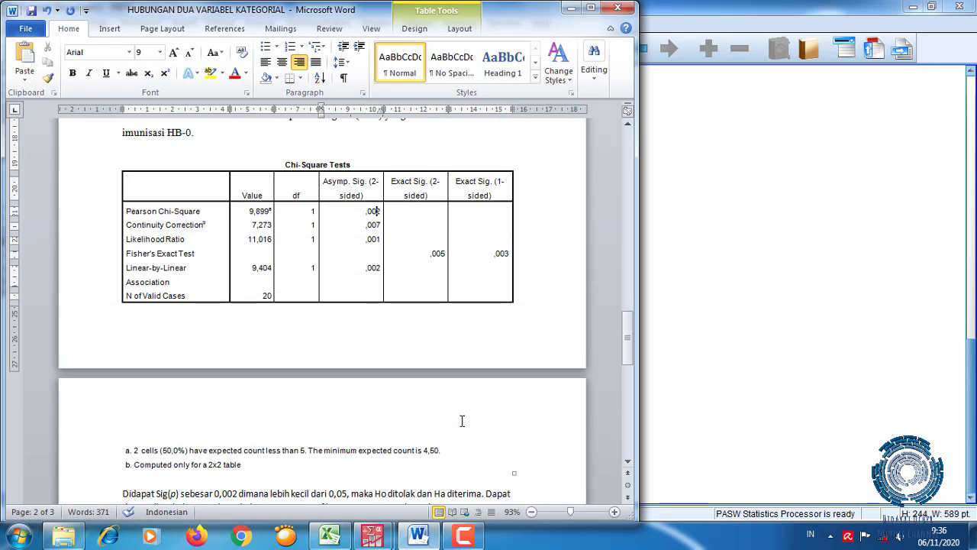
{"action": "scroll", "coordinate": [462, 421], "scroll_direction": "down", "scroll_amount": 2}
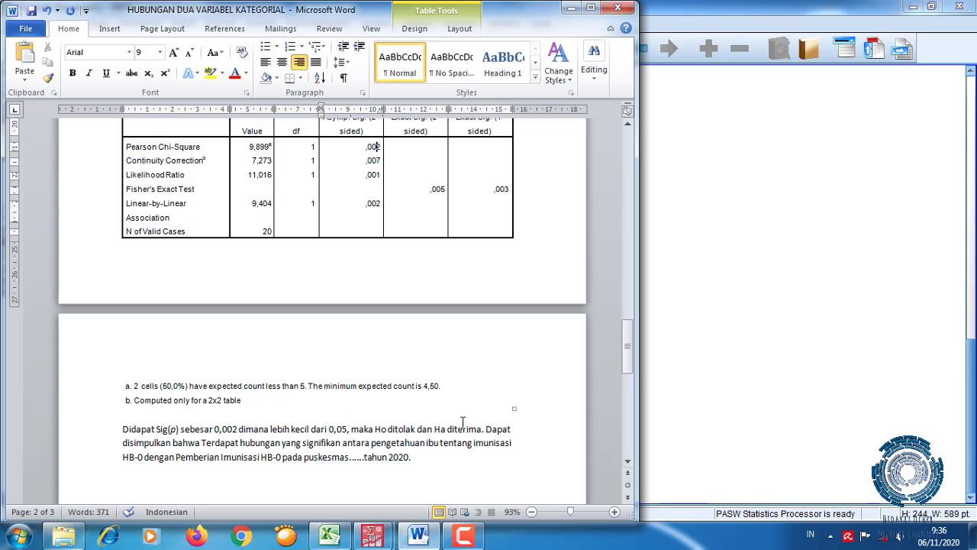
Step: Review the BIVARIAT section from the crosstabulation table and its interpretation down to the final conclusion
{"action": "scroll", "coordinate": [462, 421], "scroll_direction": "up", "scroll_amount": 18}
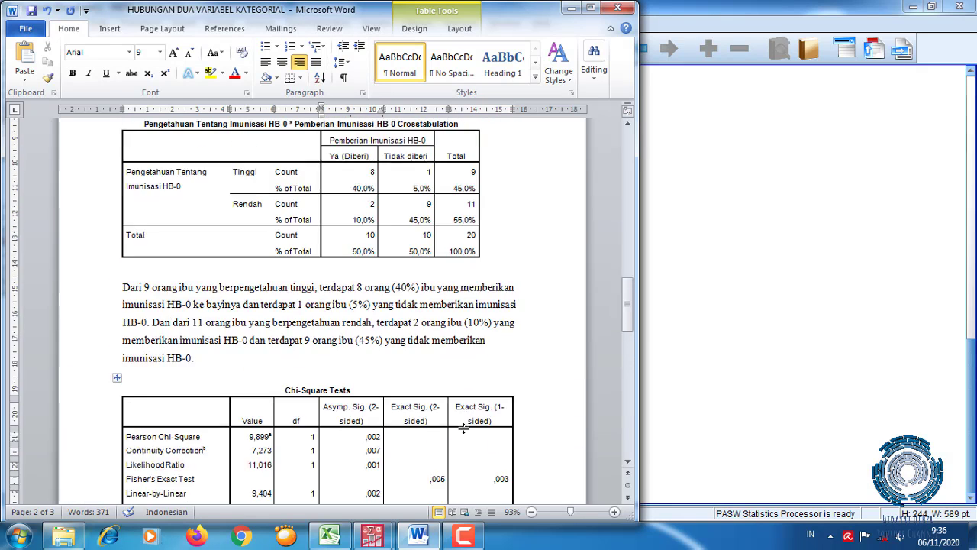
{"action": "scroll", "coordinate": [465, 429], "scroll_direction": "up", "scroll_amount": 8}
{"action": "scroll", "coordinate": [465, 429], "scroll_direction": "down", "scroll_amount": 20}
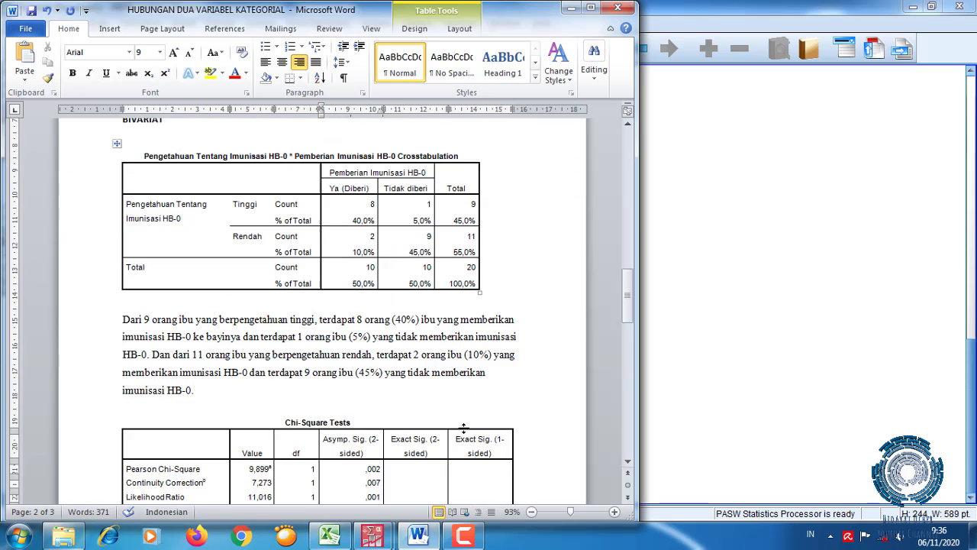
{"action": "scroll", "coordinate": [465, 429], "scroll_direction": "down", "scroll_amount": 3}
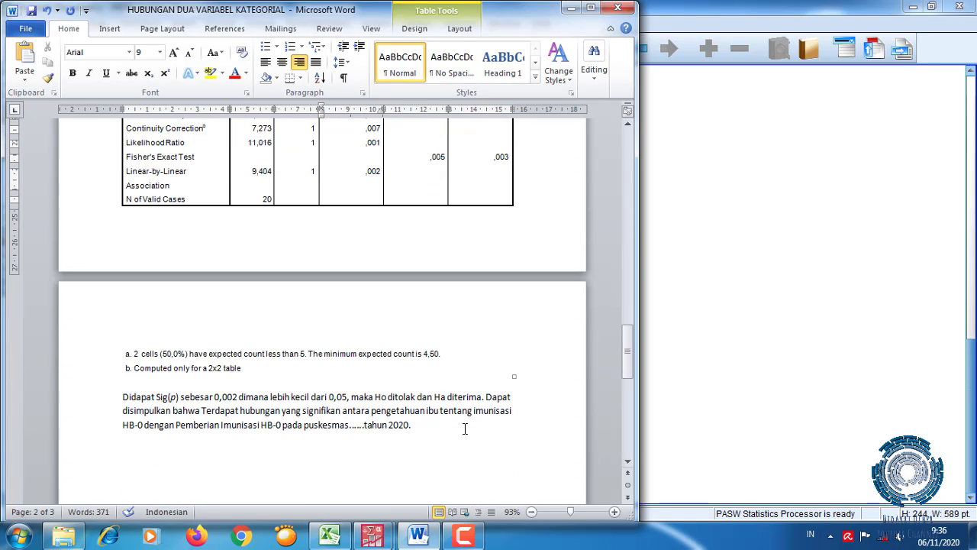